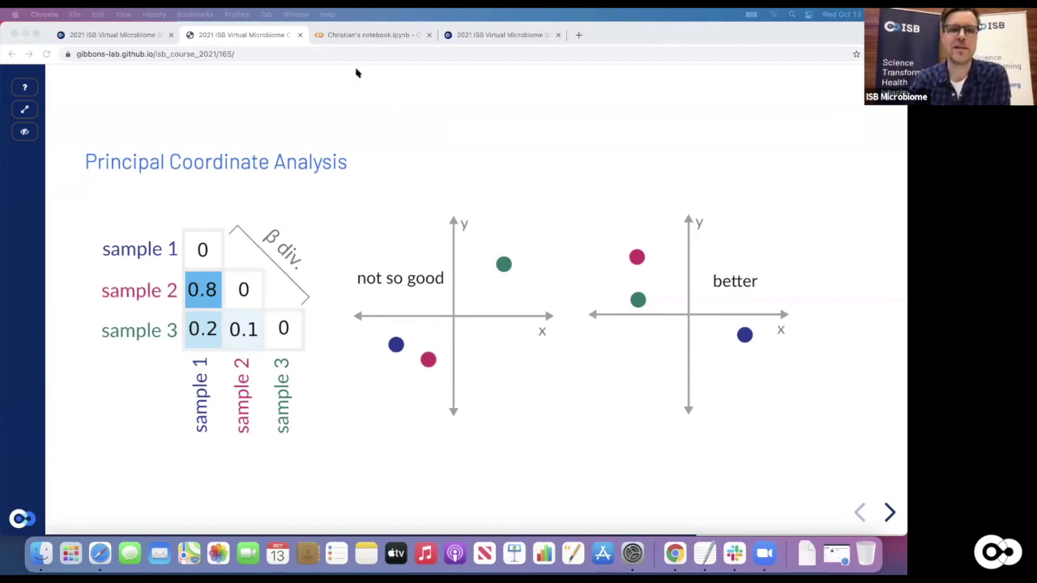
Switch to the Colab notebook and download weighted_unifrac_emperor.qzv from the diversity folder
{"action": "left_click", "coordinate": [357, 36]}
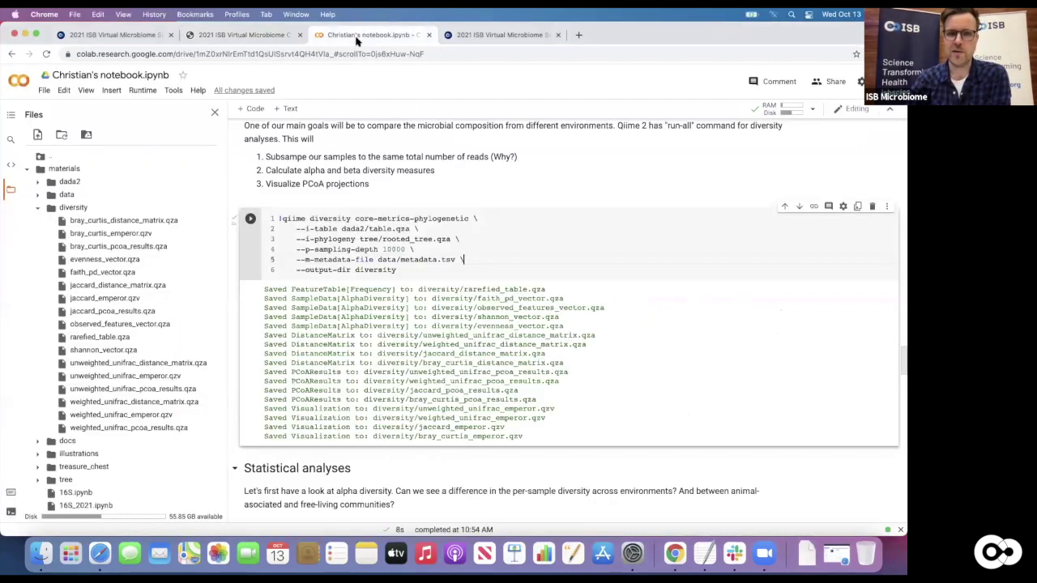
{"action": "left_click", "coordinate": [38, 207]}
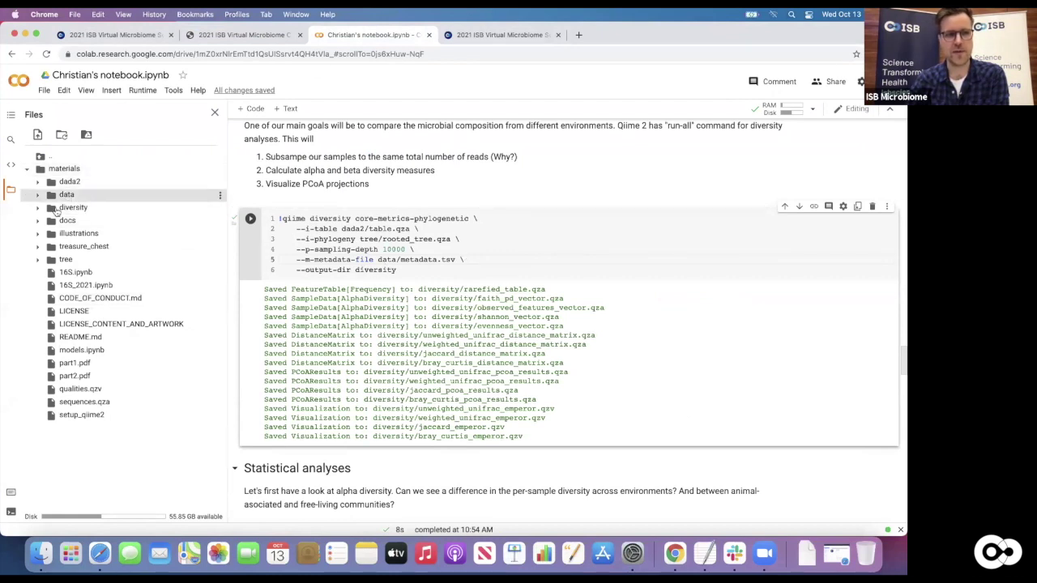
{"action": "left_click", "coordinate": [38, 208]}
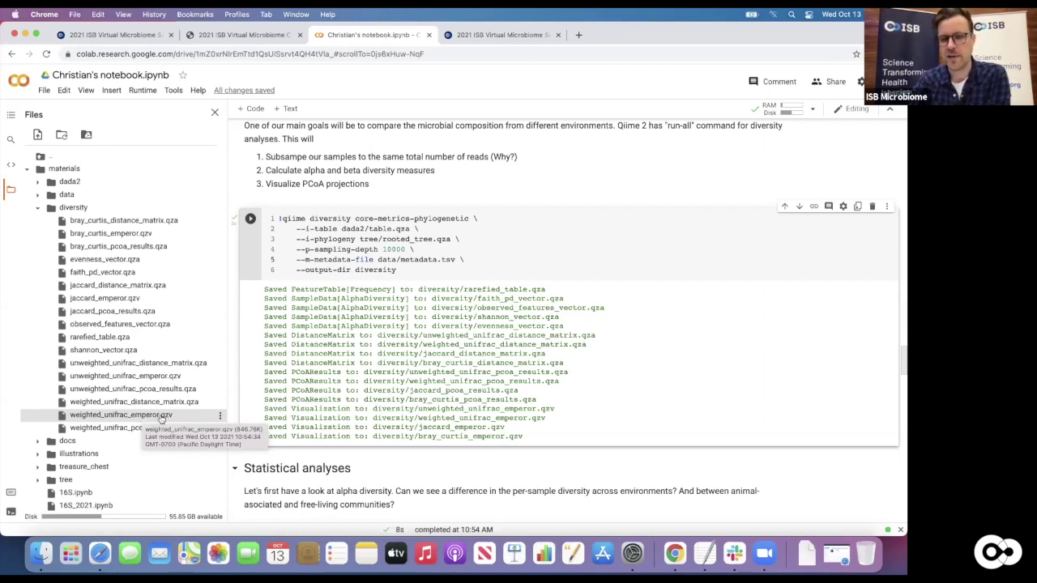
{"action": "left_click", "coordinate": [219, 415]}
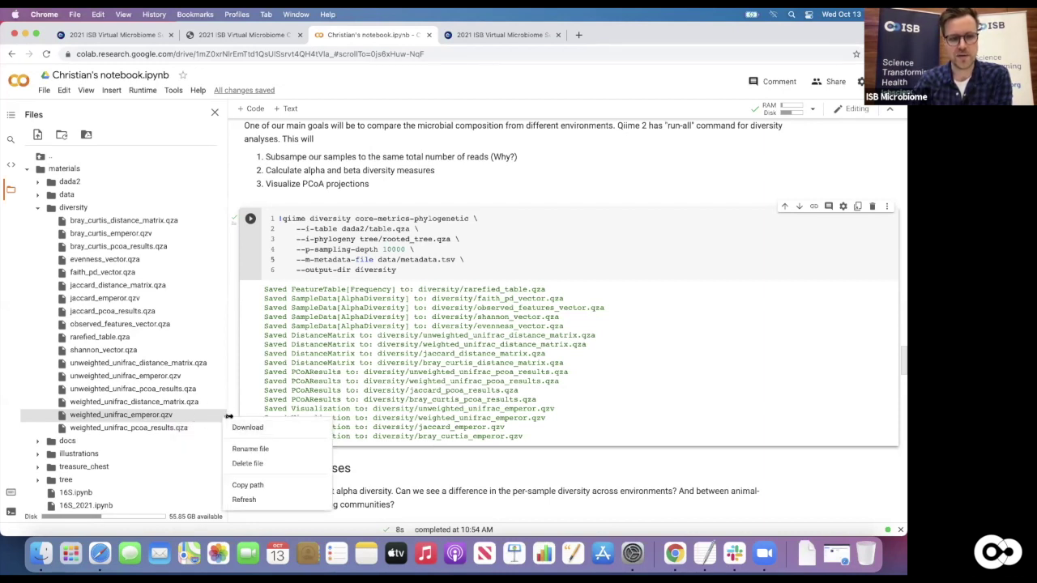
{"action": "left_click", "coordinate": [235, 427]}
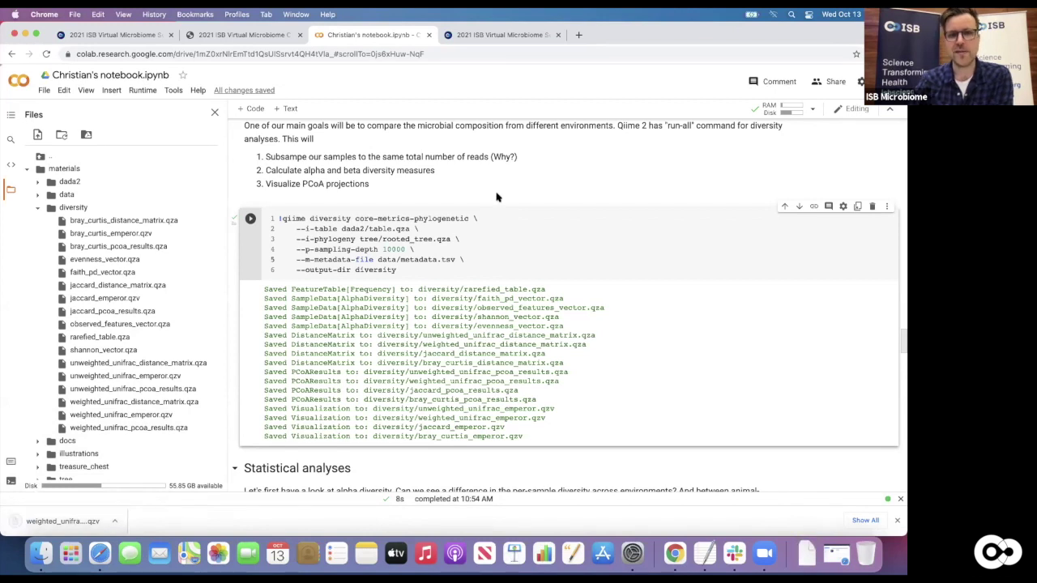
Open the QIIME 2 View home page at view.qiime2.org in a new browser tab
{"action": "left_click", "coordinate": [578, 34]}
{"action": "type", "text": "view"}
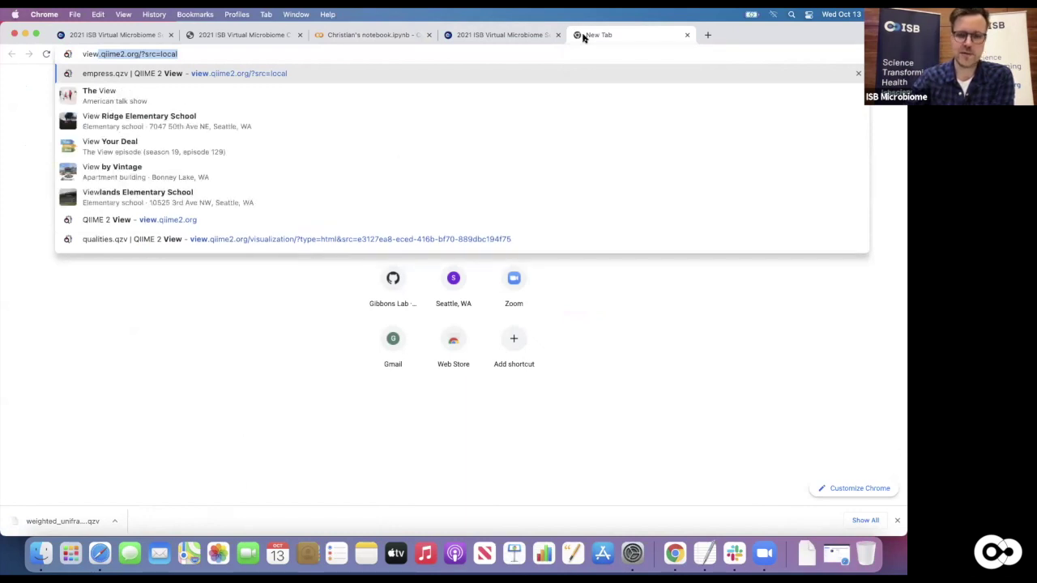
{"action": "key", "text": "Return"}
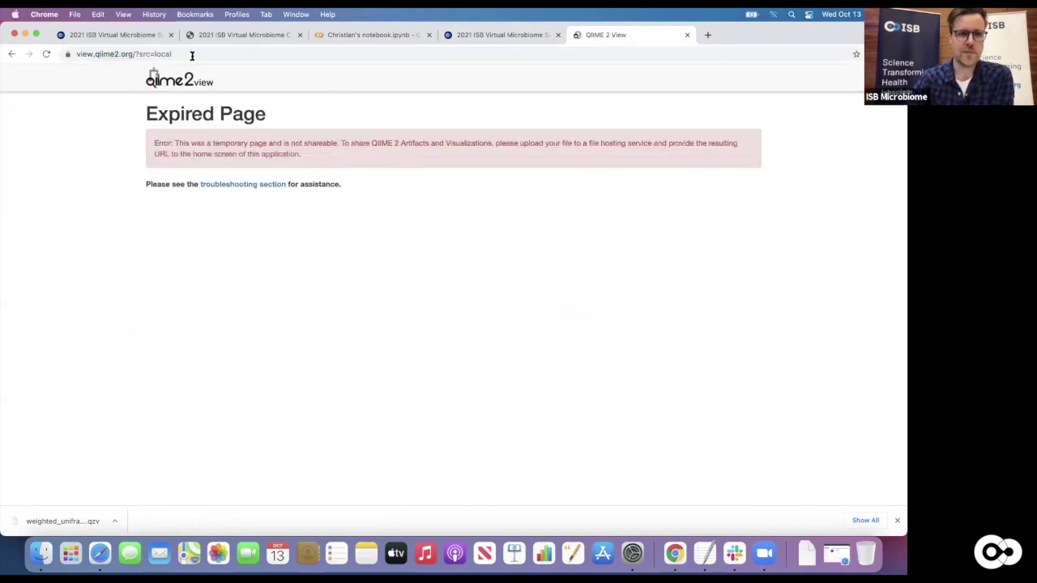
{"action": "left_click", "coordinate": [192, 54]}
{"action": "left_click", "coordinate": [191, 54]}
{"action": "key", "text": "BackSpace"}
{"action": "key", "text": "BackSpace"}
{"action": "key", "text": "BackSpace"}
{"action": "key", "text": "BackSpace"}
{"action": "key", "text": "BackSpace"}
{"action": "key", "text": "BackSpace"}
{"action": "key", "text": "BackSpace"}
{"action": "key", "text": "BackSpace"}
{"action": "key", "text": "BackSpace"}
{"action": "key", "text": "BackSpace"}
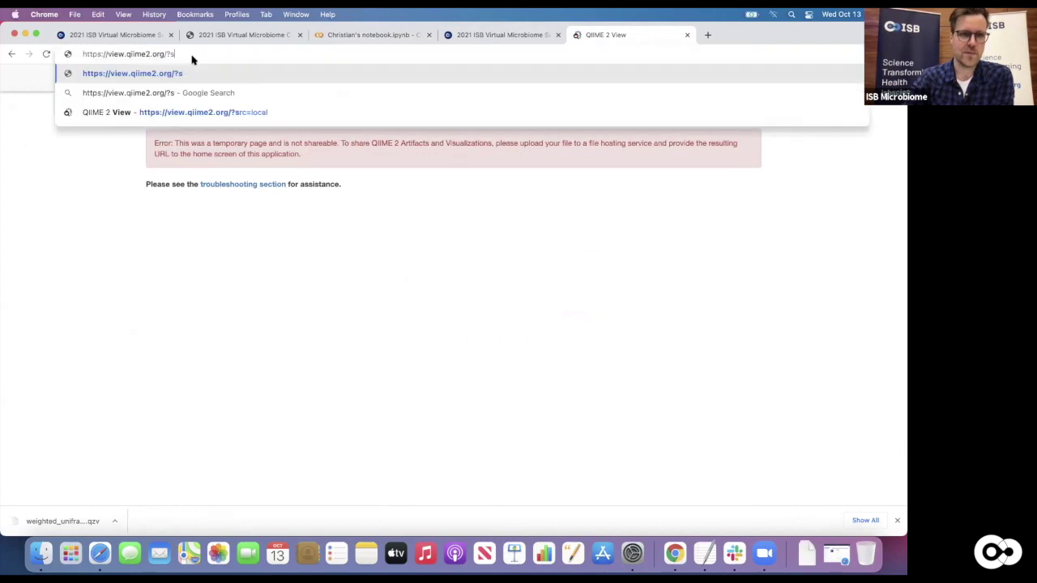
{"action": "key", "text": "Return"}
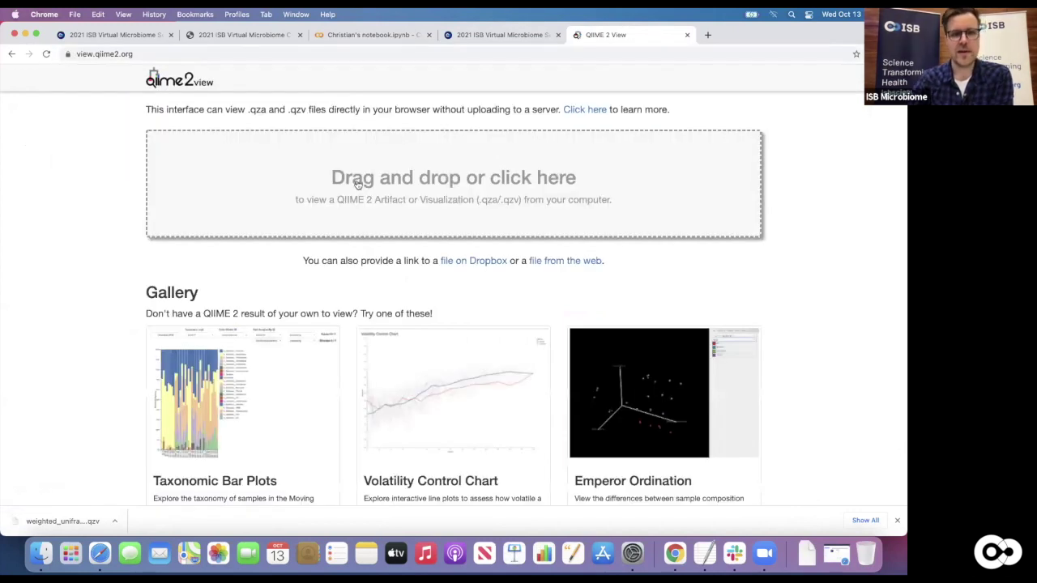
Load weighted_unifrac_emperor.qzv from the Downloads folder into QIIME 2 View
{"action": "left_click", "coordinate": [358, 185]}
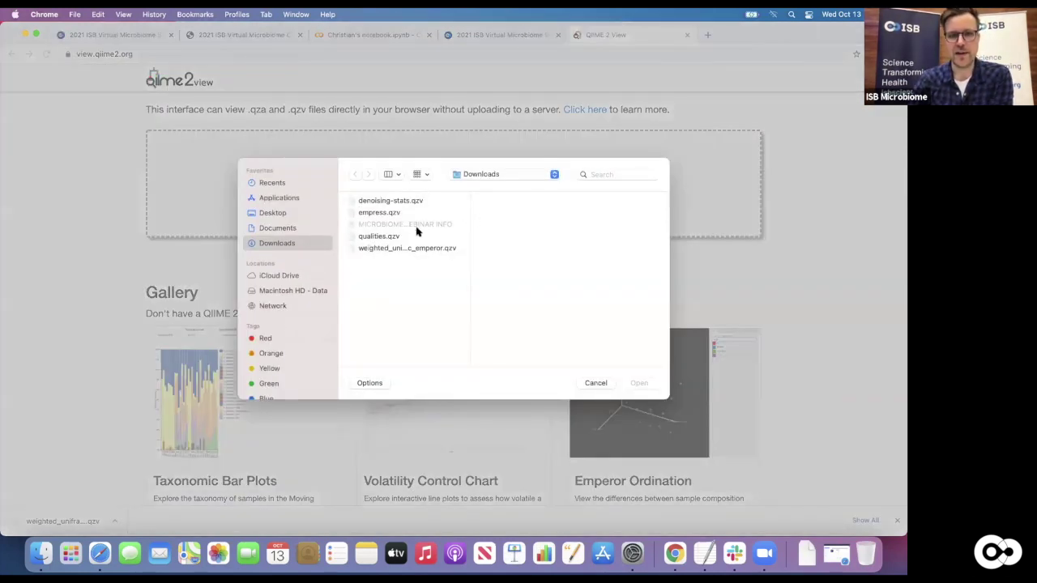
{"action": "left_click", "coordinate": [407, 248]}
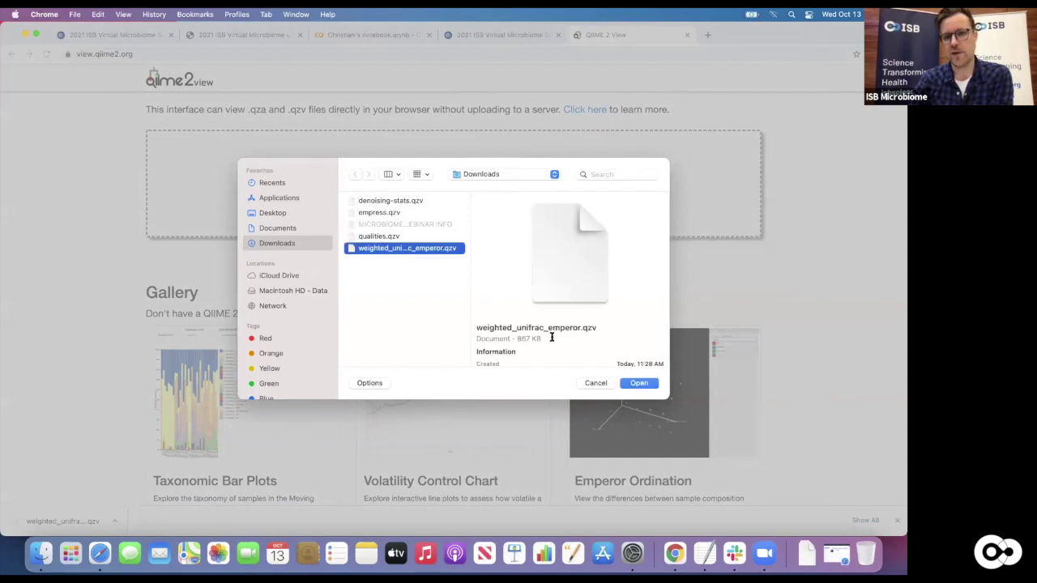
{"action": "left_click", "coordinate": [648, 383]}
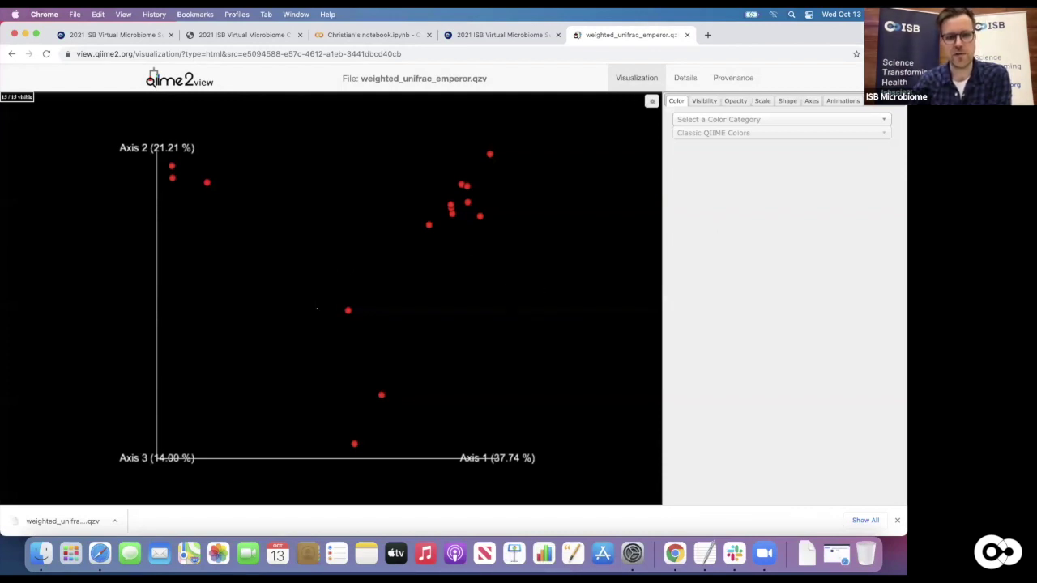
Color the samples in the PCoA plot by the source category
{"action": "left_click_drag", "start_coordinate": [317, 309], "coordinate": [371, 364]}
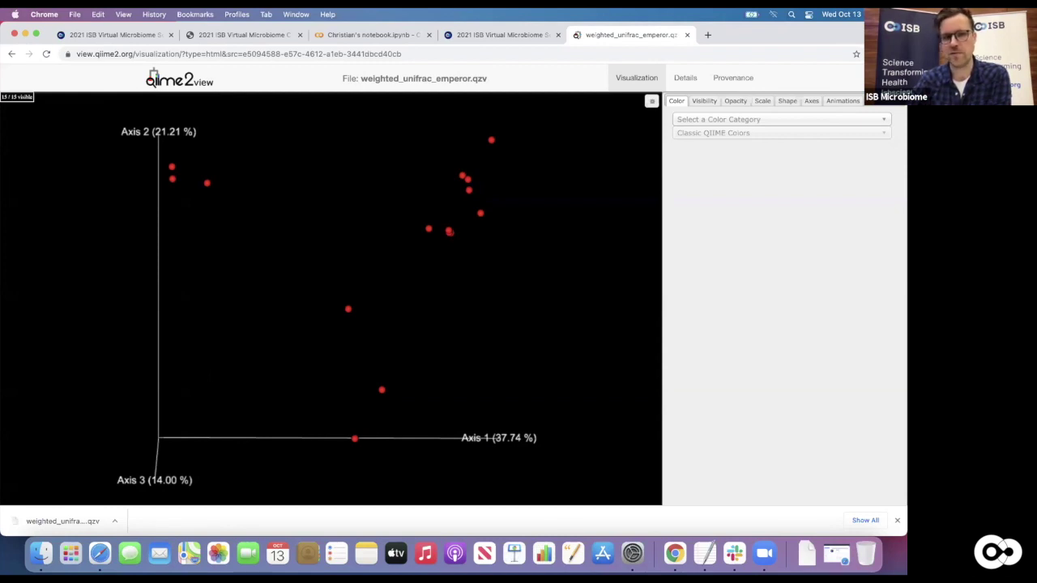
{"action": "mouse_move", "coordinate": [246, 343]}
{"action": "left_mouse_down"}
{"action": "mouse_move", "coordinate": [288, 369]}
{"action": "mouse_move", "coordinate": [253, 356]}
{"action": "mouse_move", "coordinate": [245, 333]}
{"action": "left_mouse_up"}
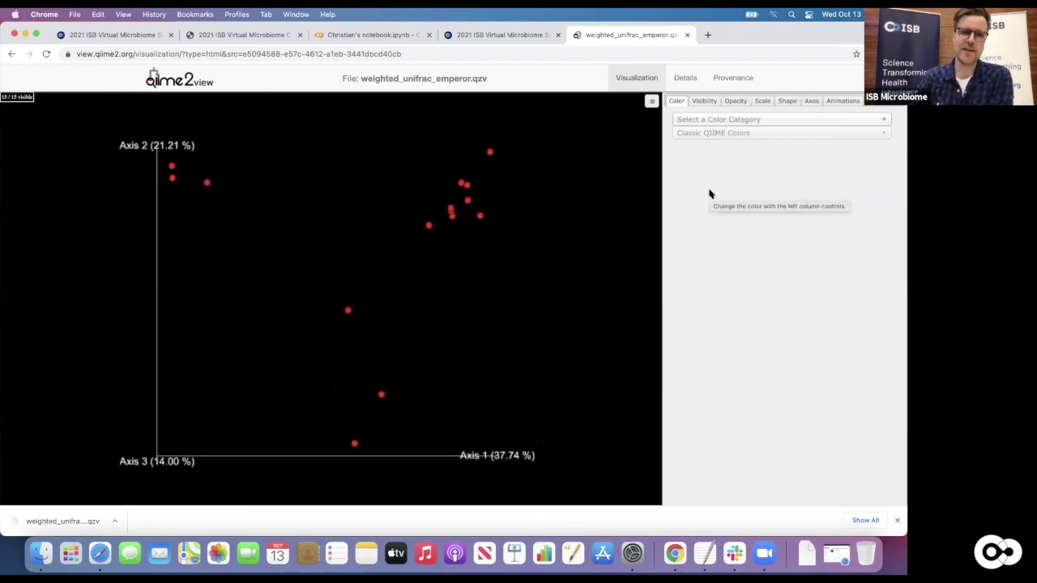
{"action": "left_click", "coordinate": [707, 122]}
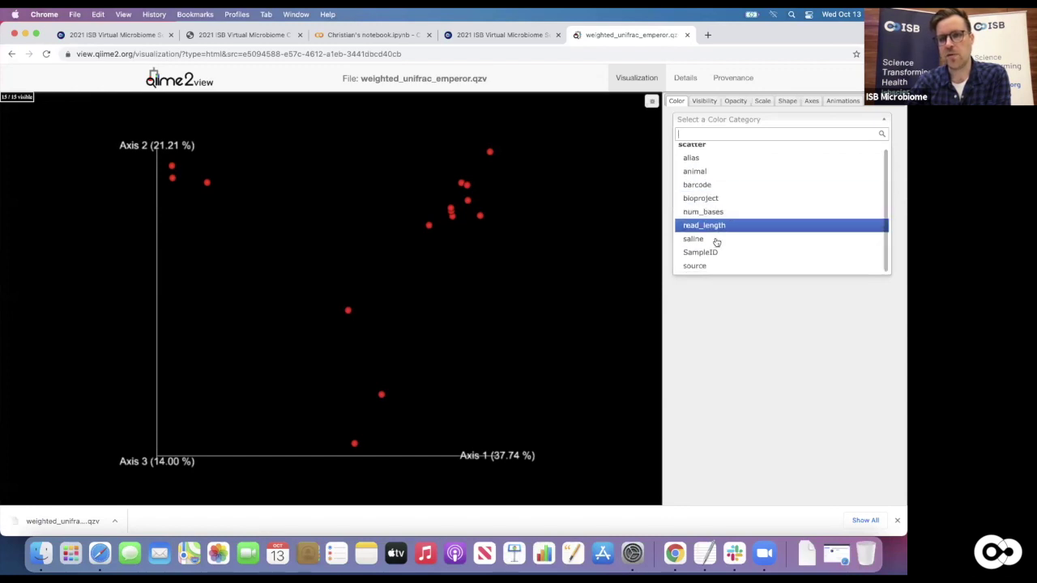
{"action": "left_click", "coordinate": [701, 268]}
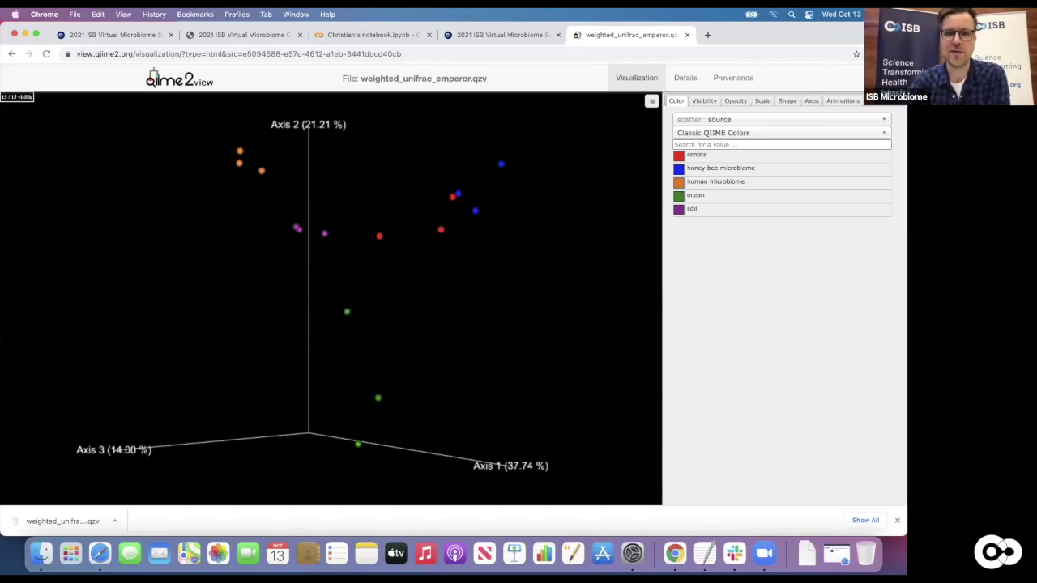
Examine how the source groups separate along the three PCoA axes and check the available color categories
{"action": "left_click_drag", "start_coordinate": [500, 196], "coordinate": [507, 196]}
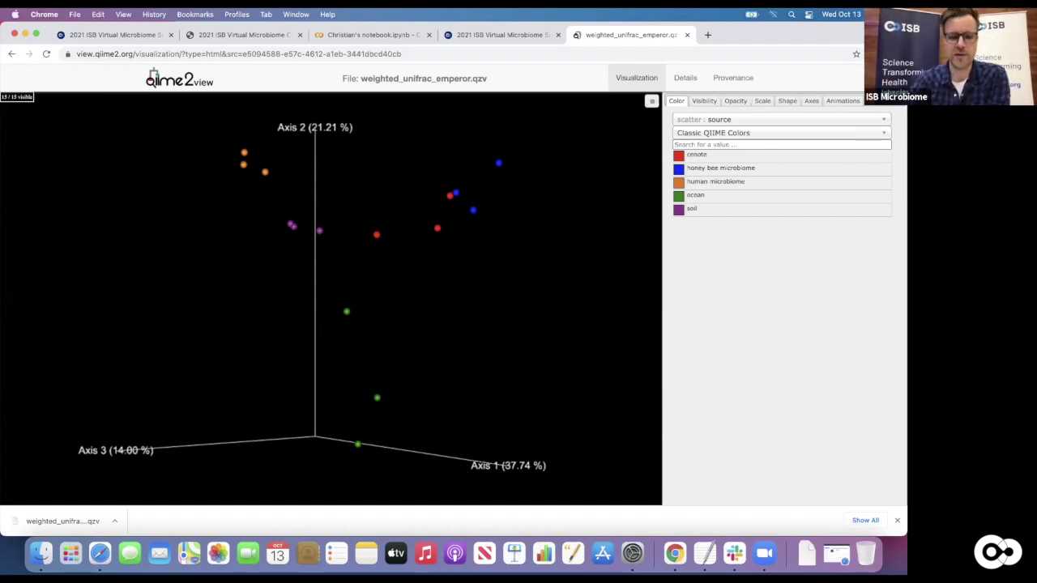
{"action": "left_click", "coordinate": [744, 121]}
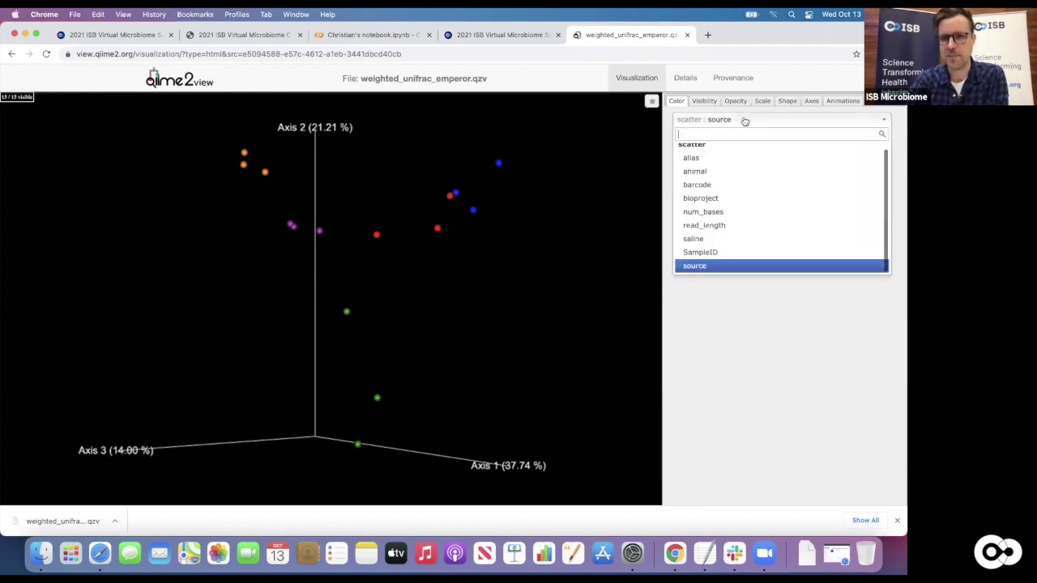
{"action": "left_click", "coordinate": [734, 348]}
{"action": "left_click_drag", "start_coordinate": [450, 273], "coordinate": [405, 288]}
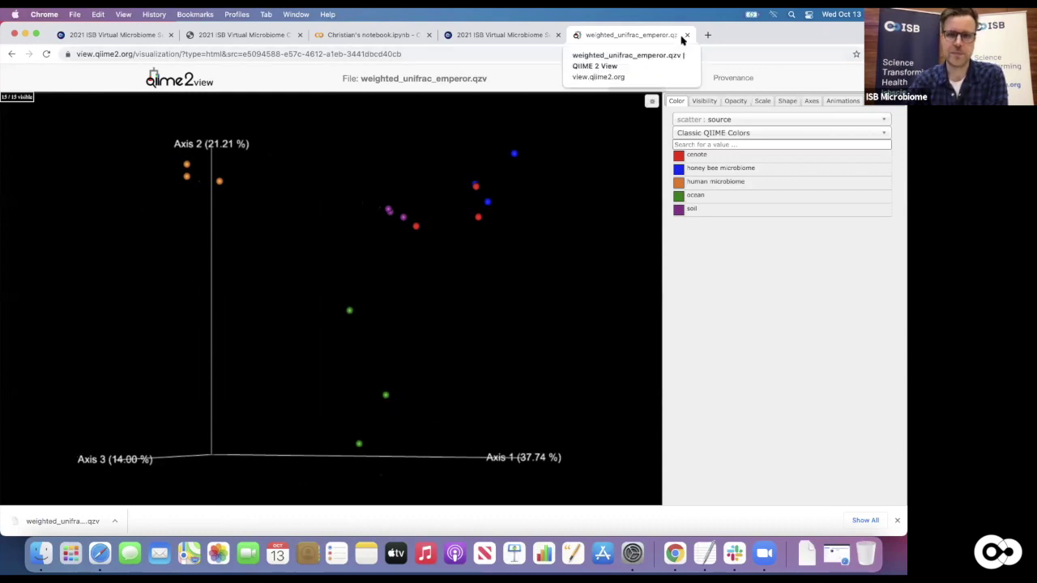
Return to the Colab notebook and review the core-metrics-phylogenetic command and its saved outputs
{"action": "left_click", "coordinate": [344, 36]}
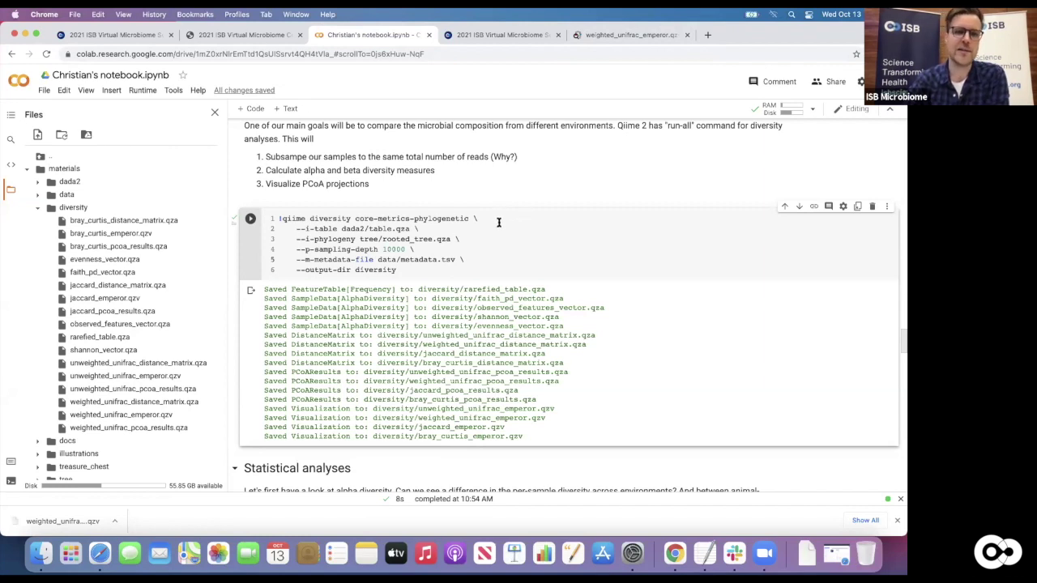
{"action": "scroll", "coordinate": [500, 222], "scroll_direction": "down", "scroll_amount": 2}
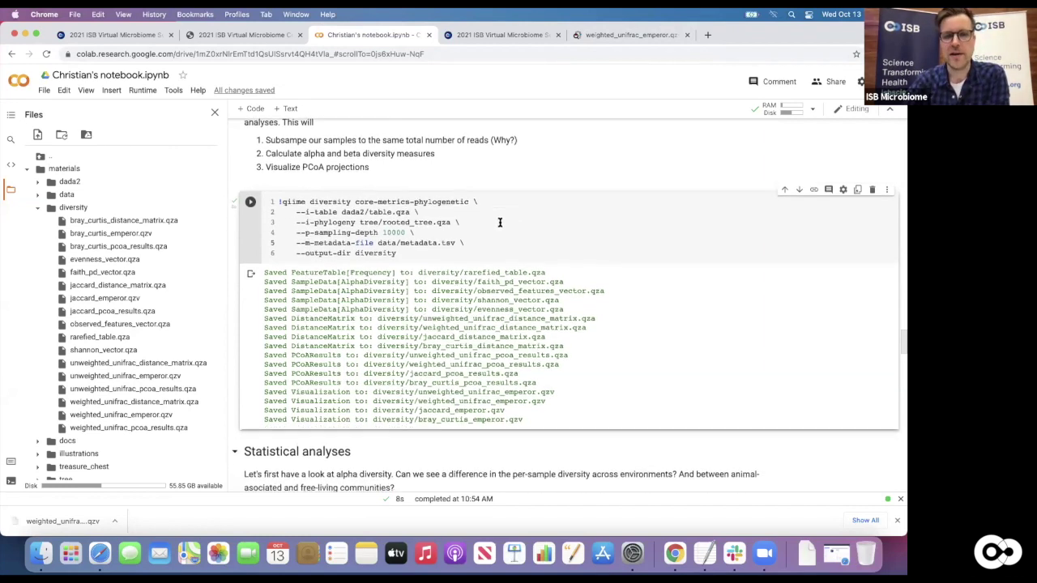
{"action": "scroll", "coordinate": [499, 222], "scroll_direction": "up", "scroll_amount": 2}
{"action": "scroll", "coordinate": [500, 222], "scroll_direction": "down", "scroll_amount": 1}
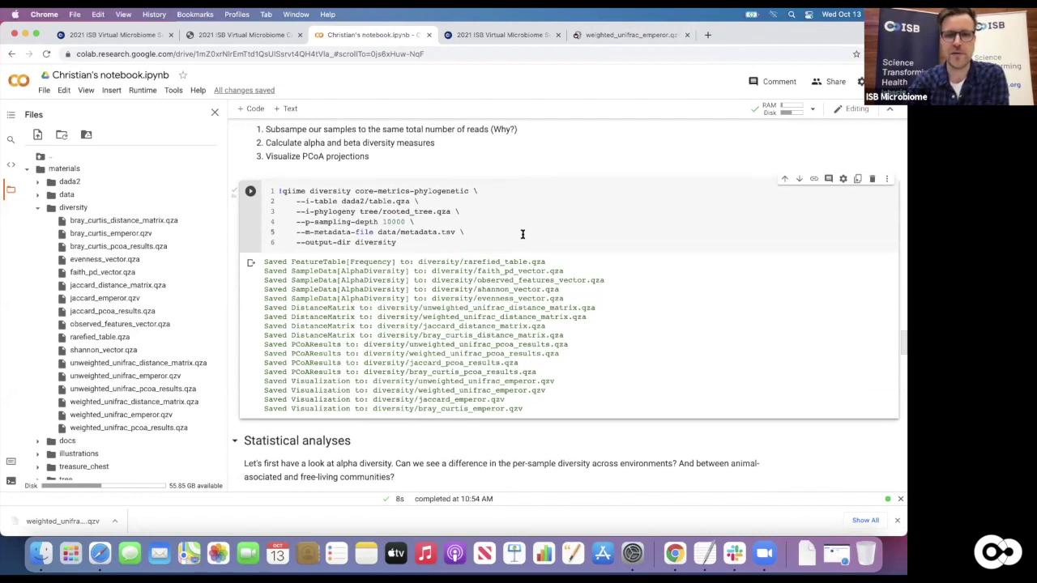
{"action": "scroll", "coordinate": [515, 233], "scroll_direction": "down", "scroll_amount": 1}
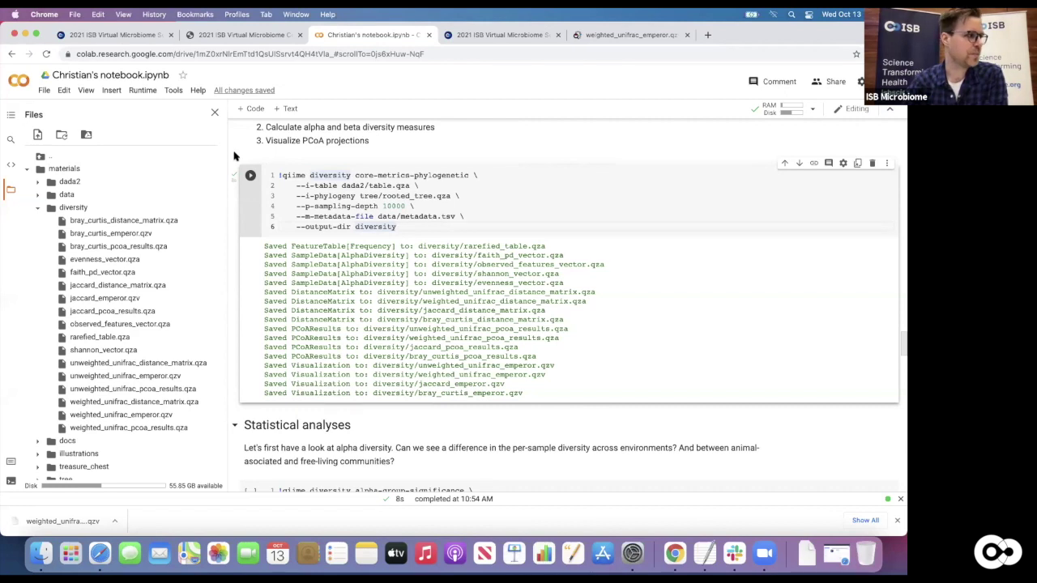
Show the course slides in full screen and advance to the slide on statistical tests for beta diversity
{"action": "left_click", "coordinate": [242, 34]}
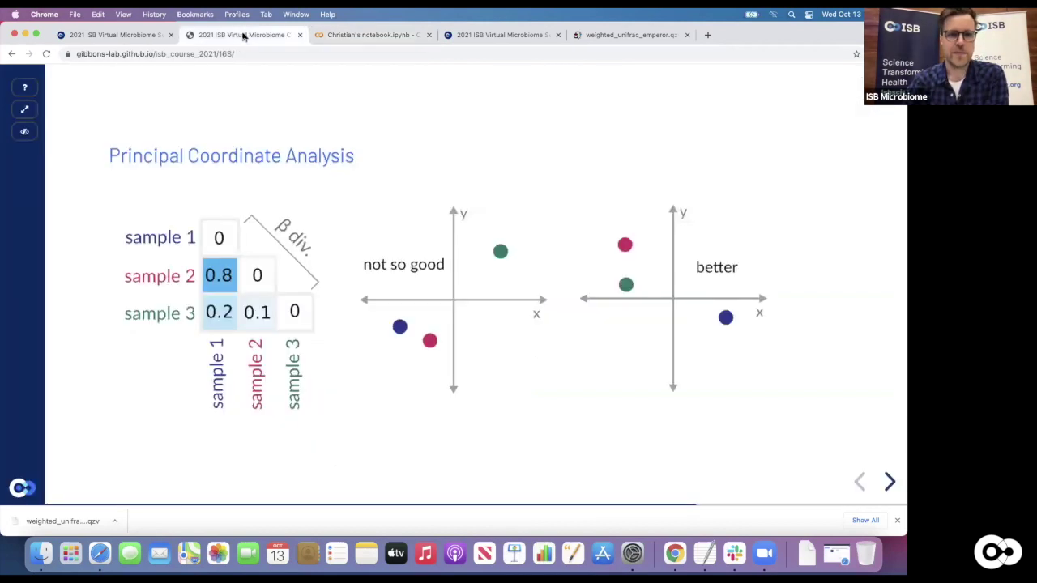
{"action": "left_click", "coordinate": [24, 109]}
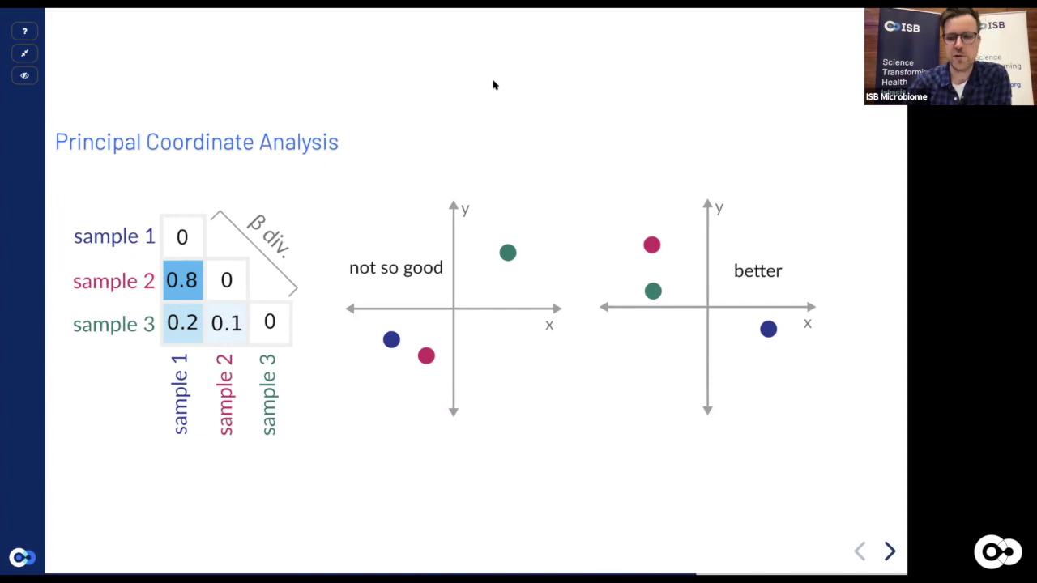
{"action": "key", "text": "Right"}
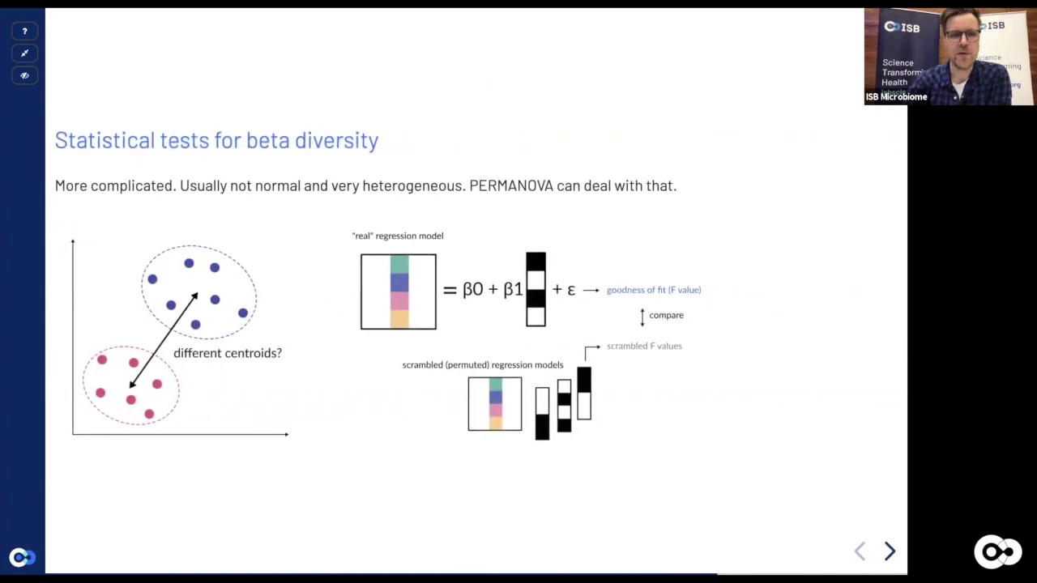
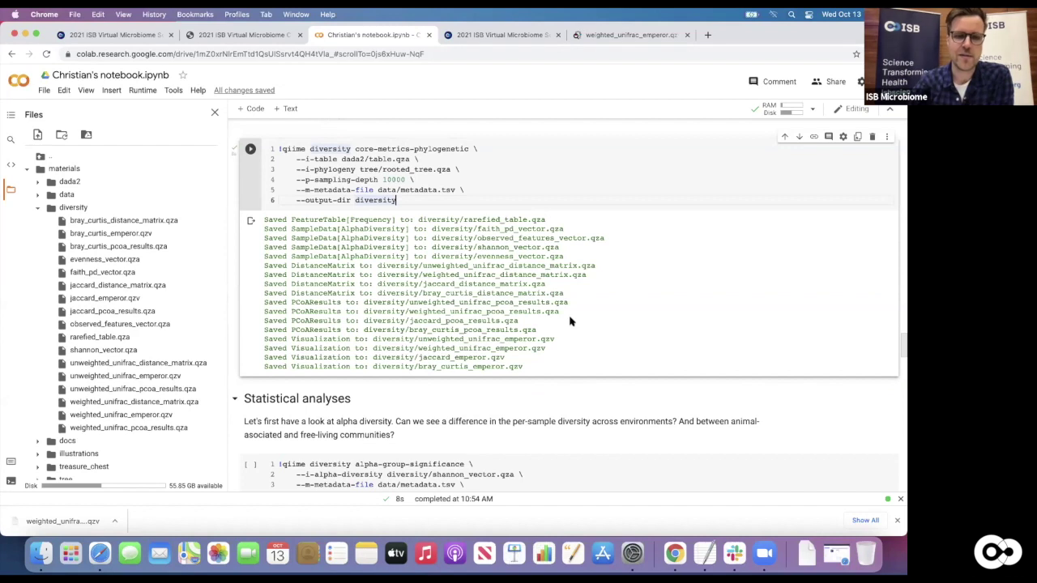
Run the alpha-group-significance cell under Statistical analyses to create diversity/alpha_groups.qzv from the Shannon vector
{"action": "scroll", "coordinate": [567, 319], "scroll_direction": "down", "scroll_amount": 1}
{"action": "scroll", "coordinate": [537, 267], "scroll_direction": "down", "scroll_amount": 2}
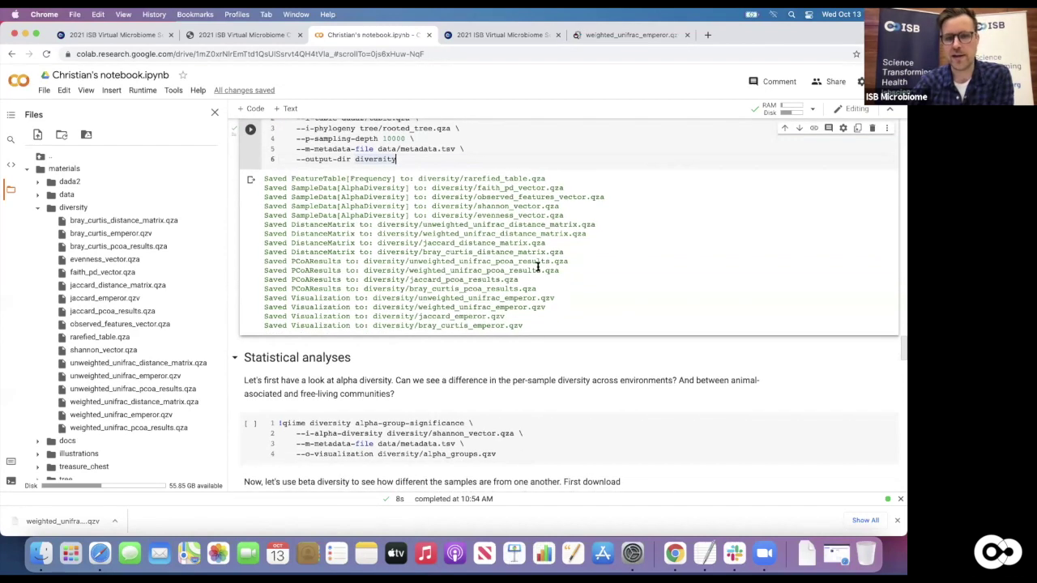
{"action": "scroll", "coordinate": [537, 267], "scroll_direction": "down", "scroll_amount": 4}
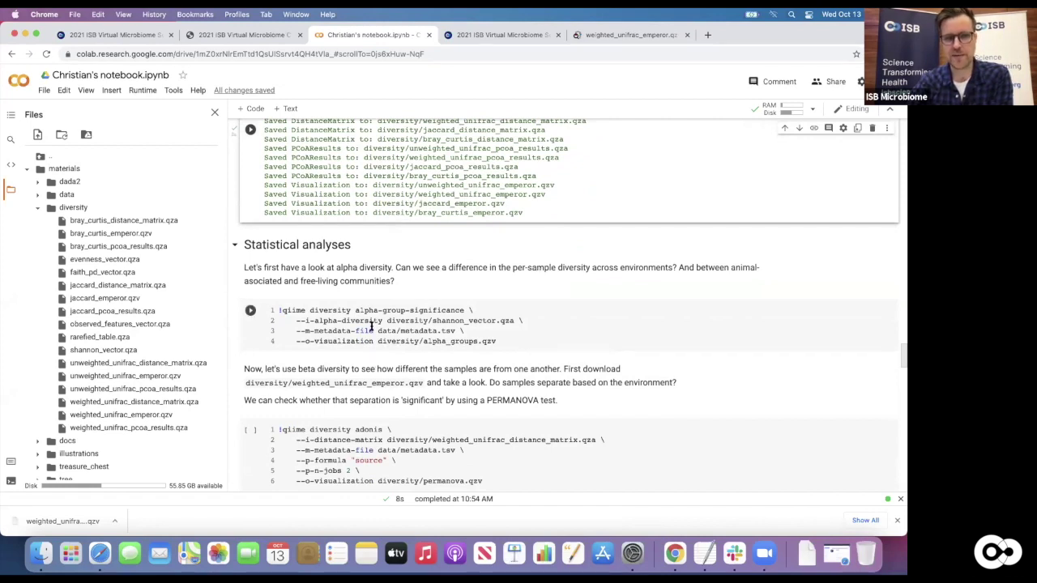
{"action": "scroll", "coordinate": [458, 325], "scroll_direction": "down", "scroll_amount": 1}
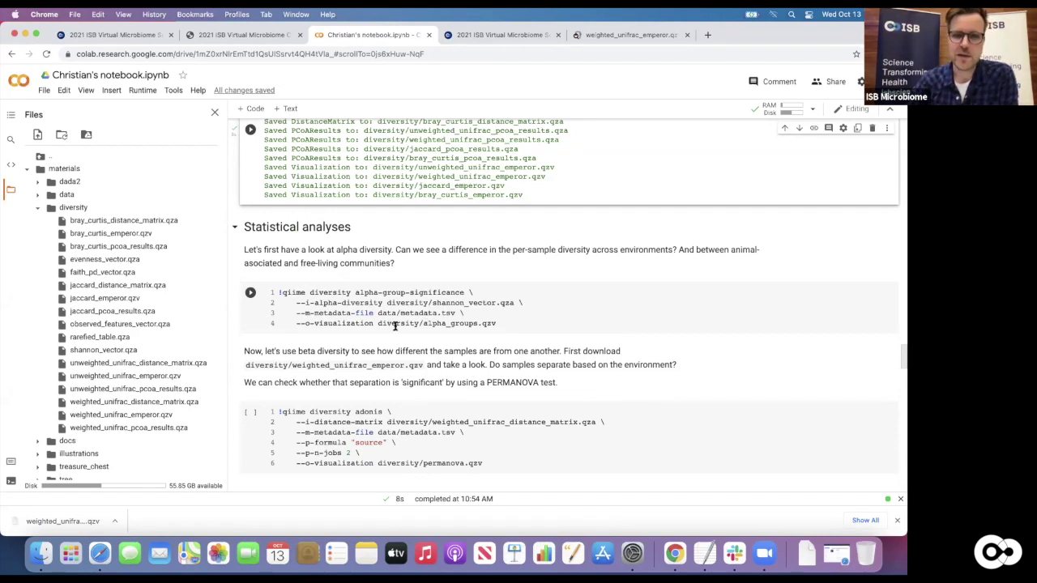
{"action": "left_click", "coordinate": [250, 293]}
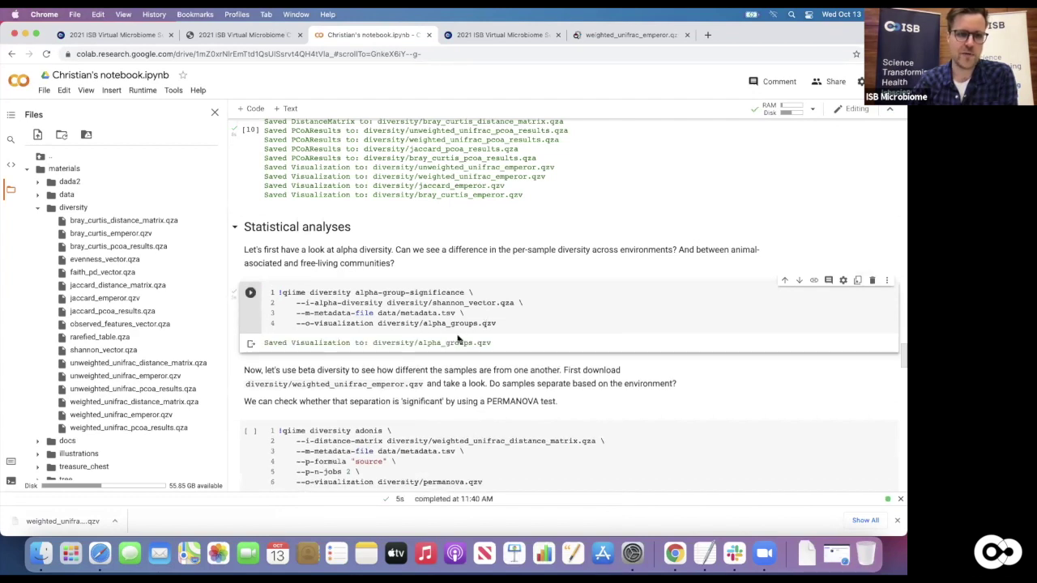
Refresh the notebook's file list and download alpha_groups.qzv from the diversity folder
{"action": "left_click", "coordinate": [62, 139]}
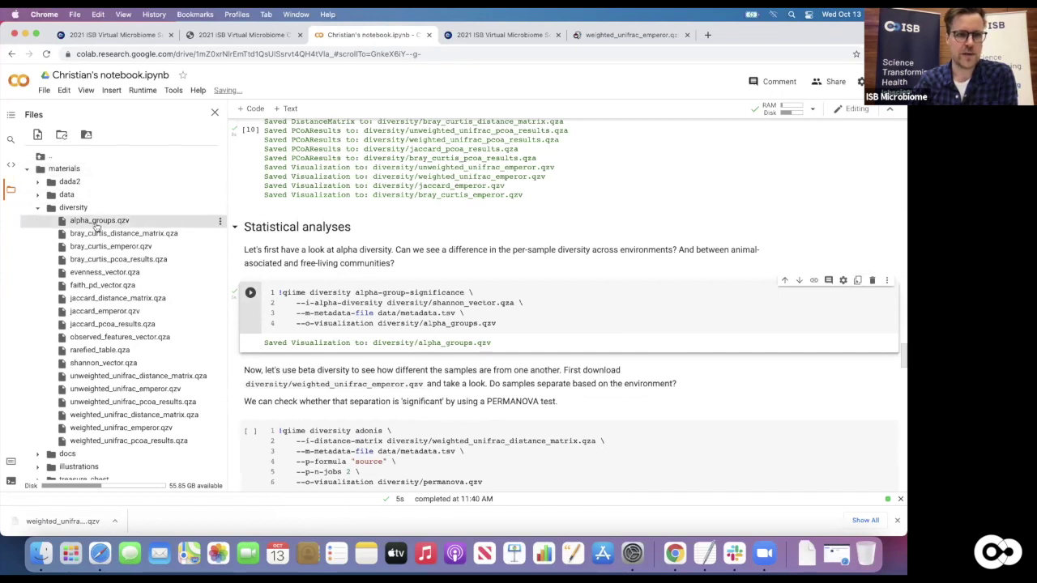
{"action": "left_click", "coordinate": [220, 222]}
{"action": "left_click", "coordinate": [235, 233]}
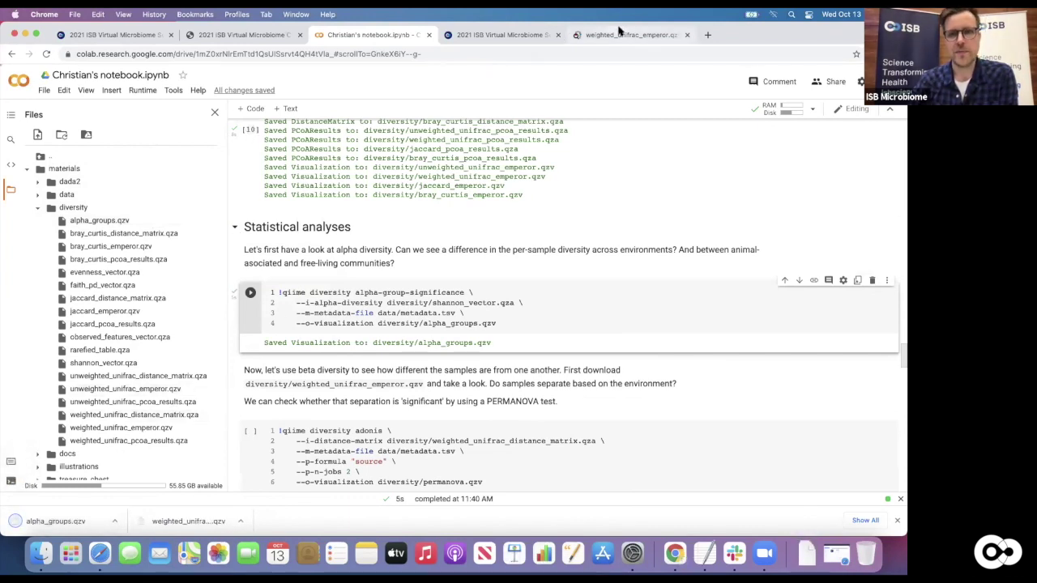
Return to QIIME 2 View and leave the emperor visualization for the home page
{"action": "left_click", "coordinate": [641, 35]}
{"action": "left_click", "coordinate": [180, 88]}
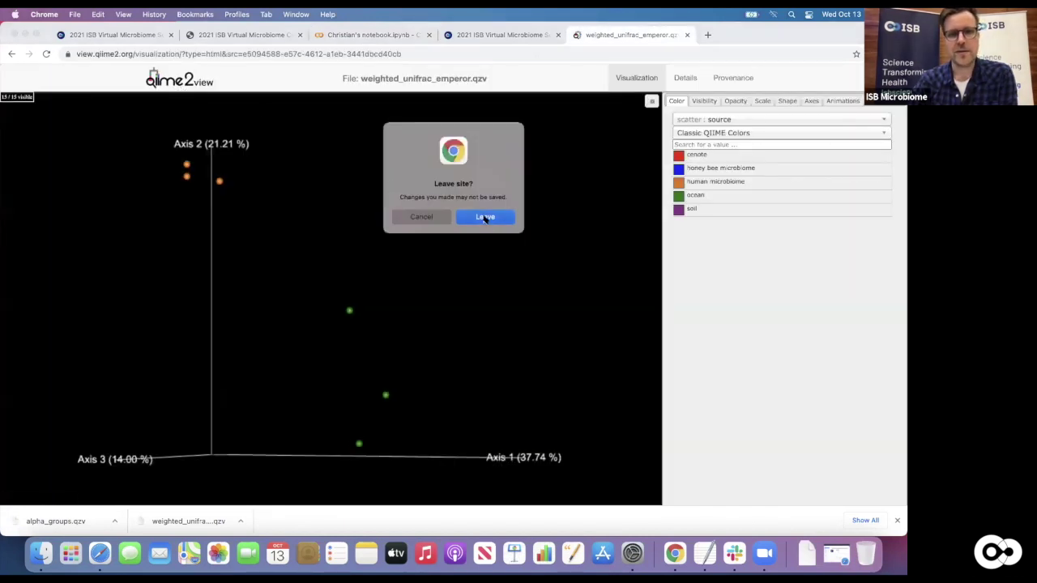
{"action": "left_click", "coordinate": [484, 217]}
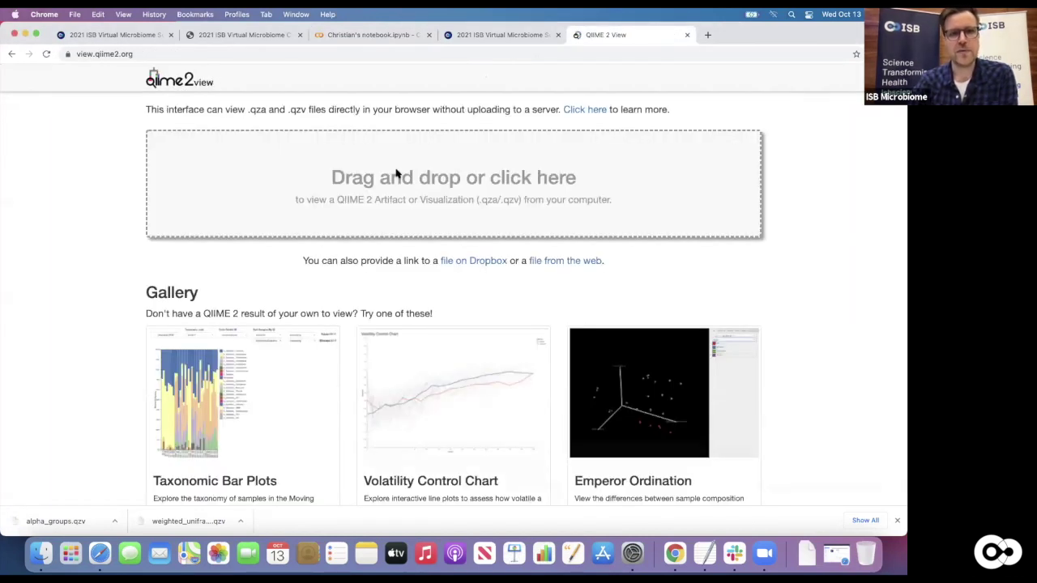
Open alpha_groups.qzv from the Downloads folder in QIIME 2 View
{"action": "left_click", "coordinate": [397, 174]}
{"action": "left_click", "coordinate": [407, 201]}
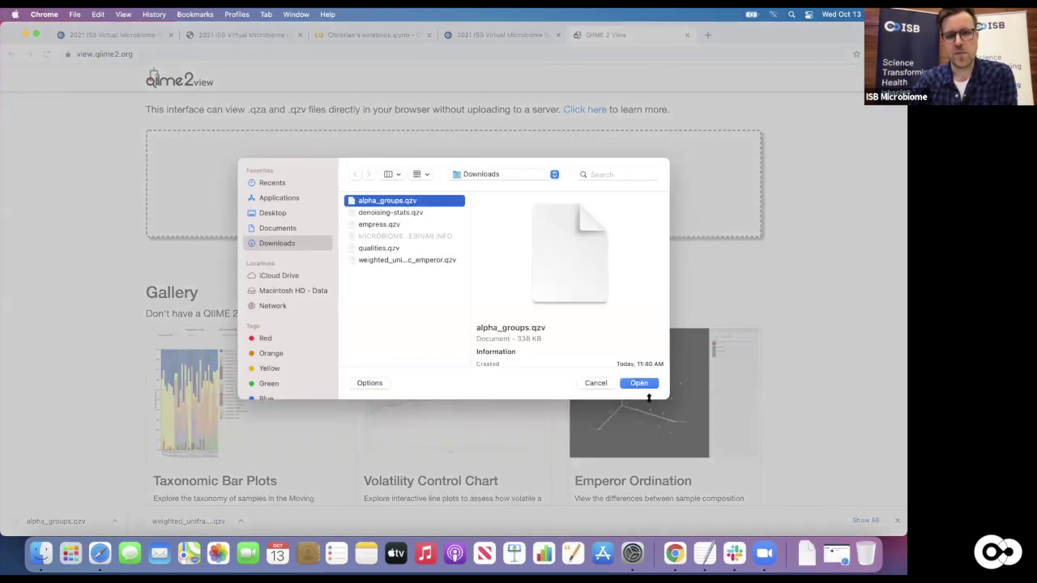
{"action": "left_click", "coordinate": [640, 384]}
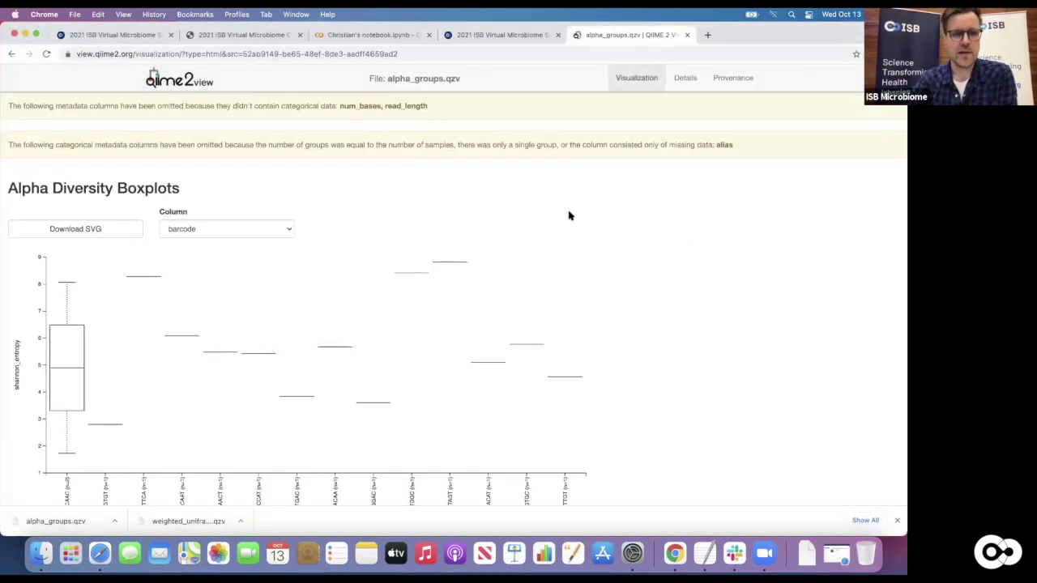
Group the alpha diversity boxplots by the source metadata column
{"action": "scroll", "coordinate": [614, 238], "scroll_direction": "down", "scroll_amount": 3}
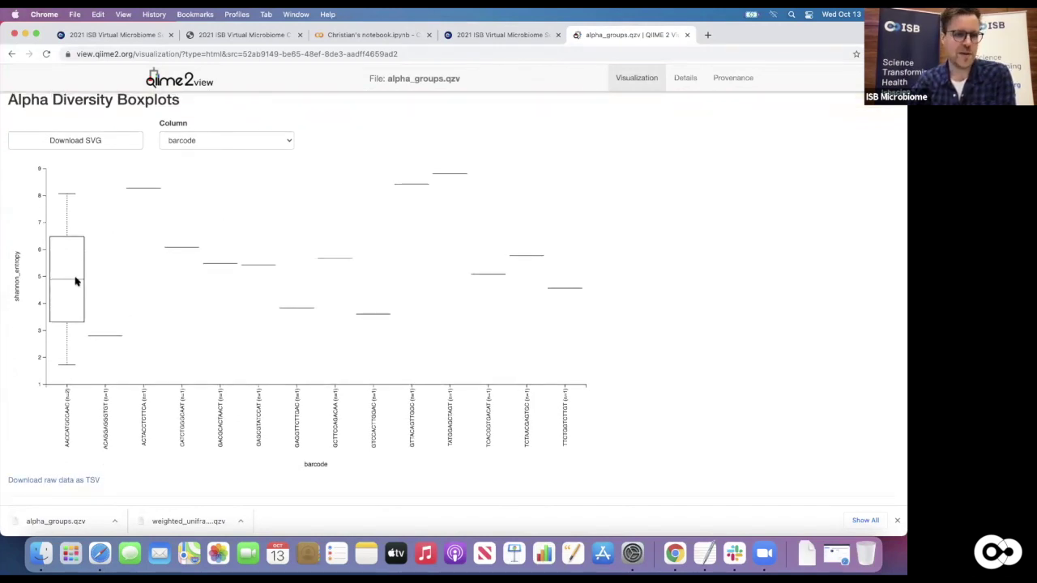
{"action": "left_click", "coordinate": [262, 146]}
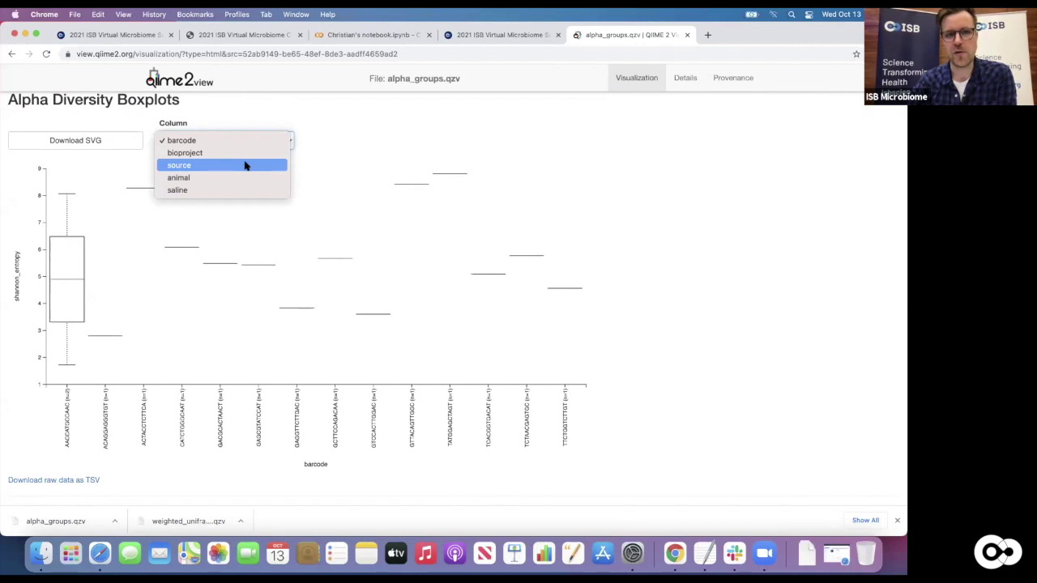
{"action": "left_click", "coordinate": [246, 165]}
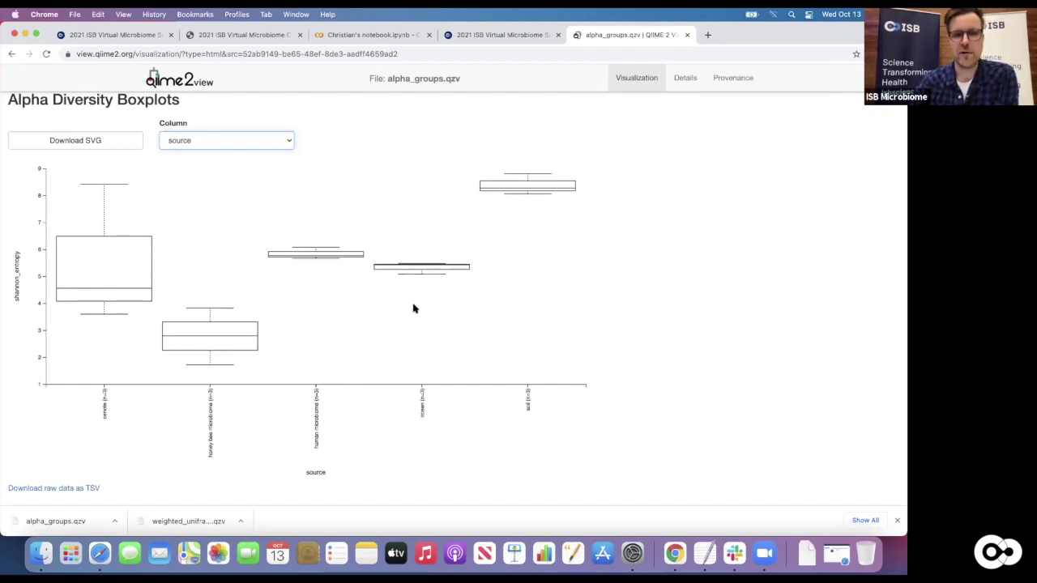
Examine the Kruskal-Wallis results for all groups and the pairwise p- and q-values, comparing them with the boxplots by source
{"action": "scroll", "coordinate": [458, 327], "scroll_direction": "down", "scroll_amount": 2}
{"action": "scroll", "coordinate": [459, 327], "scroll_direction": "down", "scroll_amount": 8}
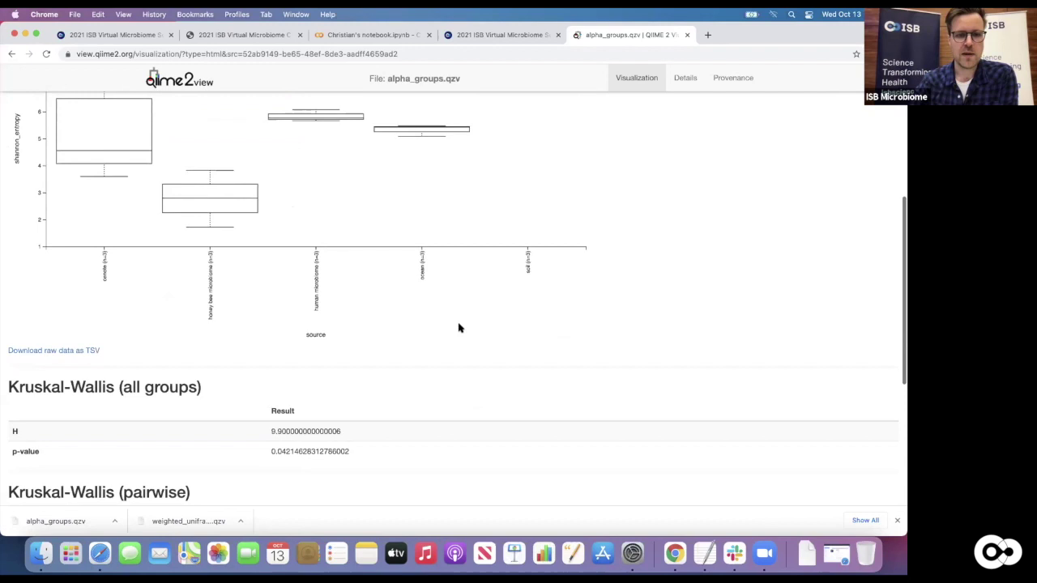
{"action": "scroll", "coordinate": [458, 327], "scroll_direction": "down", "scroll_amount": 2}
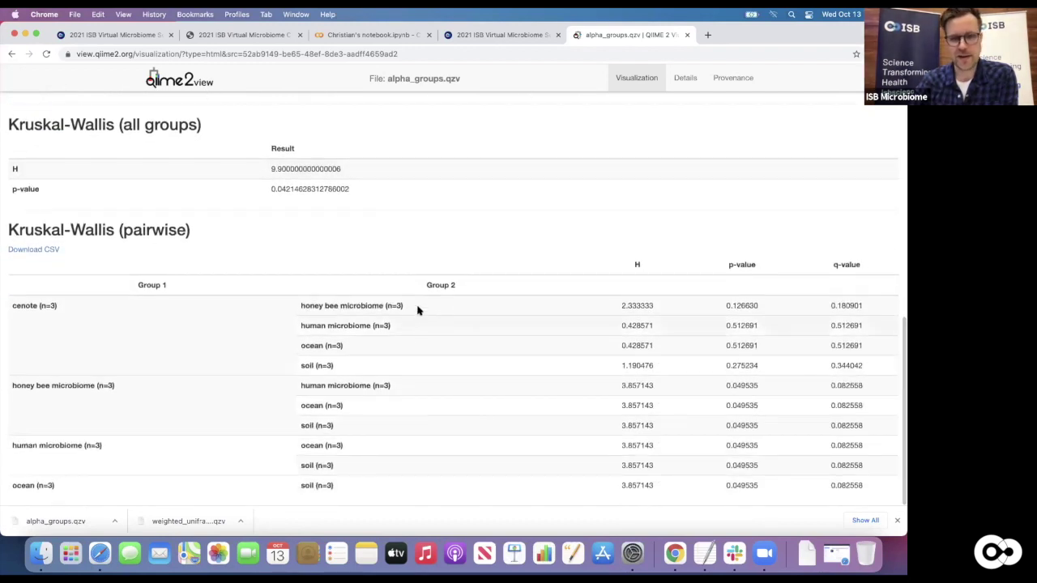
{"action": "scroll", "coordinate": [305, 225], "scroll_direction": "up", "scroll_amount": 1}
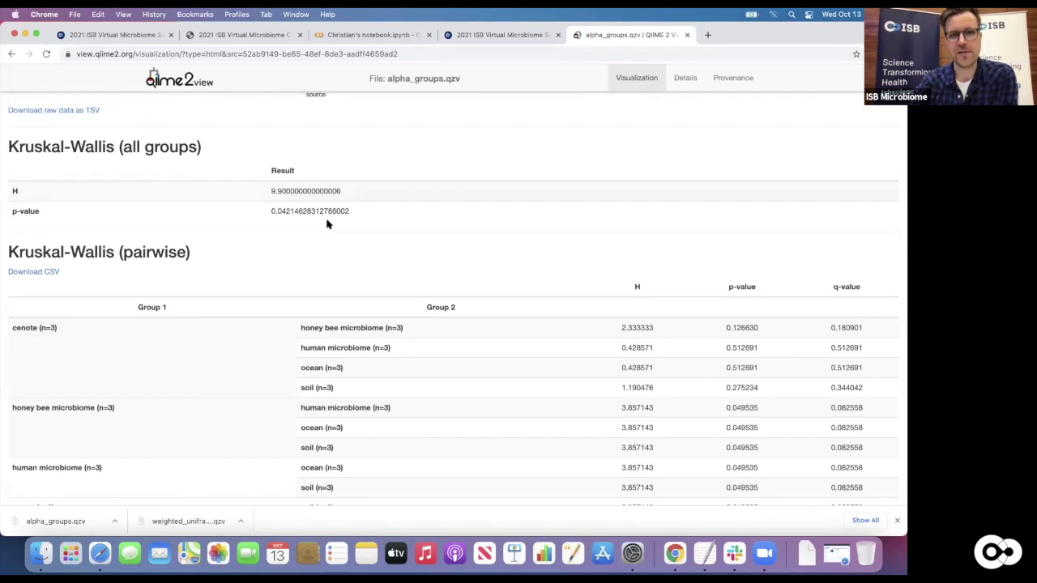
{"action": "scroll", "coordinate": [450, 222], "scroll_direction": "up", "scroll_amount": 5}
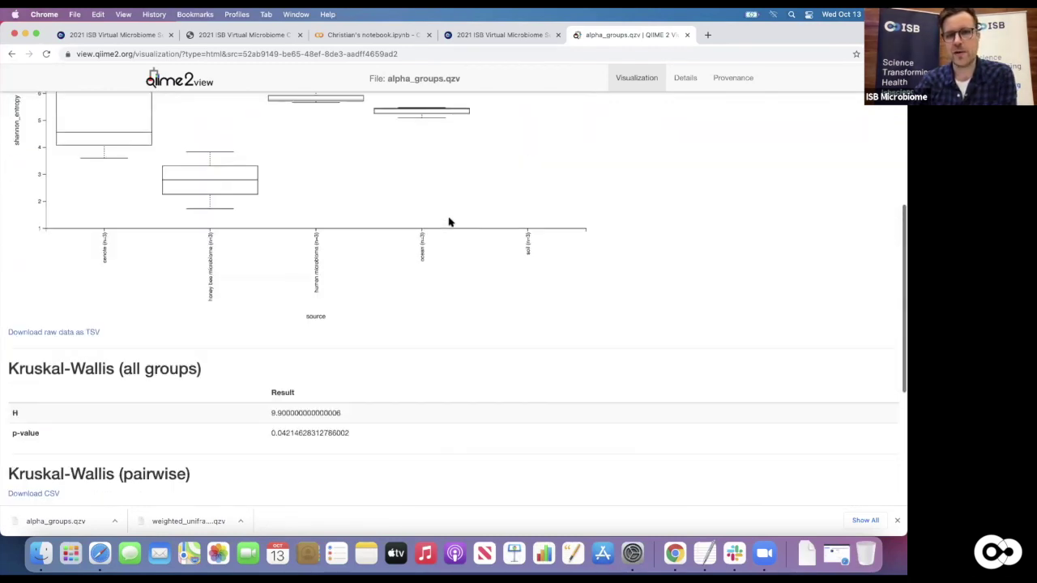
{"action": "scroll", "coordinate": [450, 222], "scroll_direction": "up", "scroll_amount": 1}
{"action": "scroll", "coordinate": [414, 190], "scroll_direction": "up", "scroll_amount": 2}
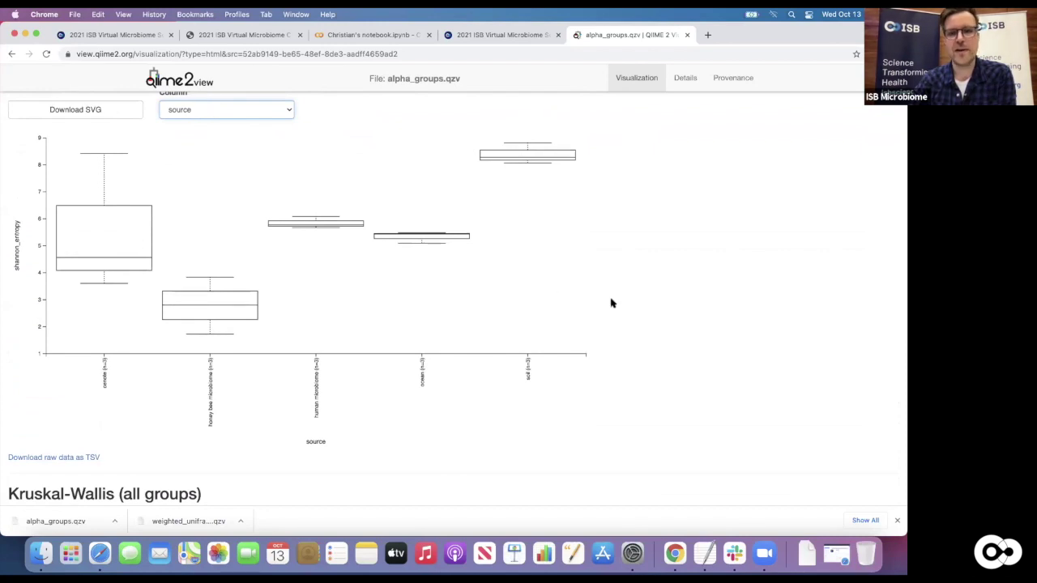
{"action": "scroll", "coordinate": [613, 304], "scroll_direction": "down", "scroll_amount": 3}
{"action": "scroll", "coordinate": [614, 305], "scroll_direction": "down", "scroll_amount": 1}
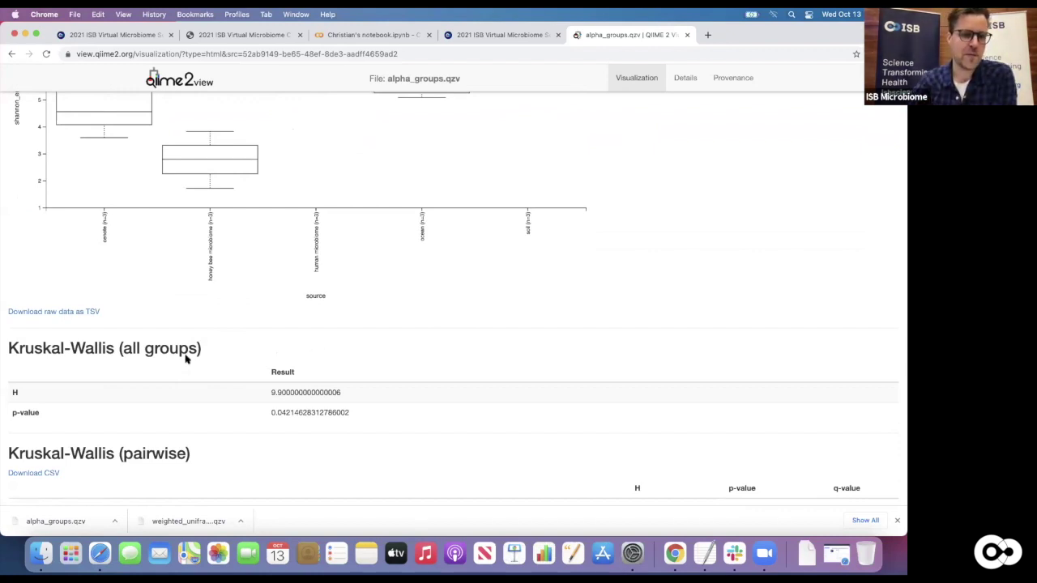
{"action": "scroll", "coordinate": [437, 298], "scroll_direction": "down", "scroll_amount": 1}
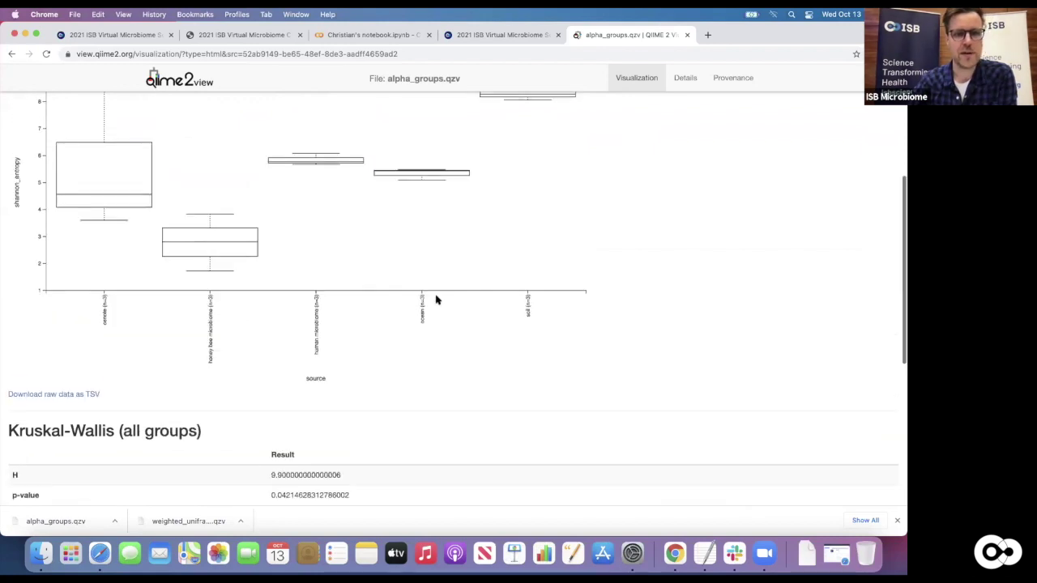
{"action": "scroll", "coordinate": [435, 300], "scroll_direction": "down", "scroll_amount": 5}
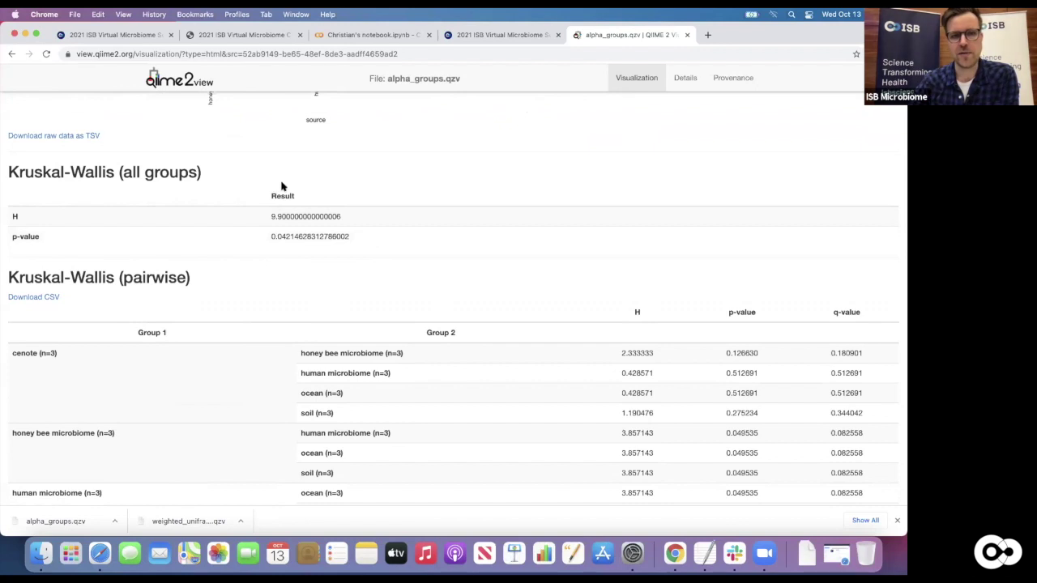
{"action": "scroll", "coordinate": [333, 201], "scroll_direction": "up", "scroll_amount": 3}
{"action": "scroll", "coordinate": [332, 202], "scroll_direction": "up", "scroll_amount": 3}
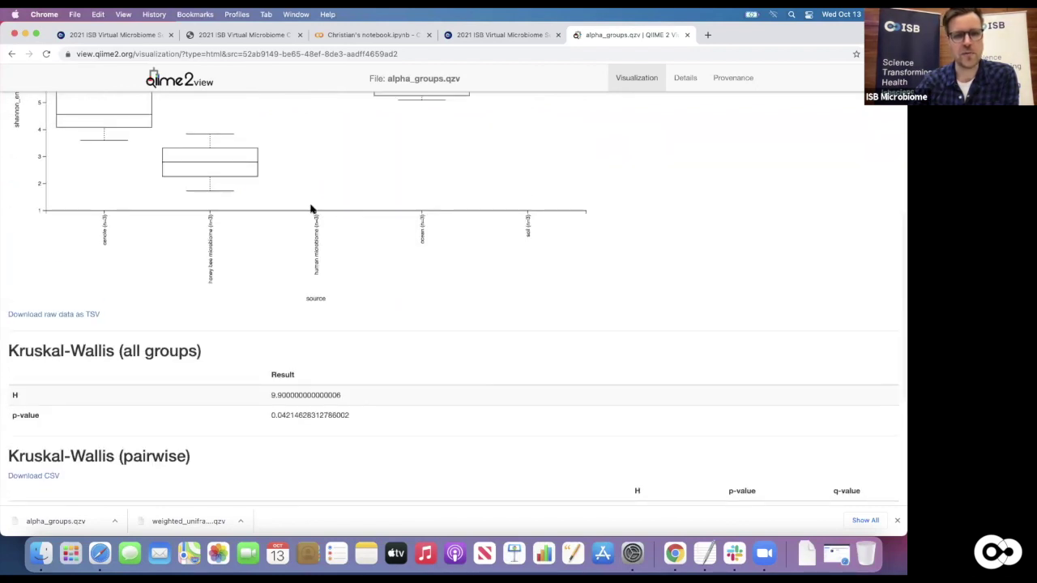
{"action": "scroll", "coordinate": [311, 209], "scroll_direction": "down", "scroll_amount": 3}
{"action": "scroll", "coordinate": [311, 209], "scroll_direction": "down", "scroll_amount": 2}
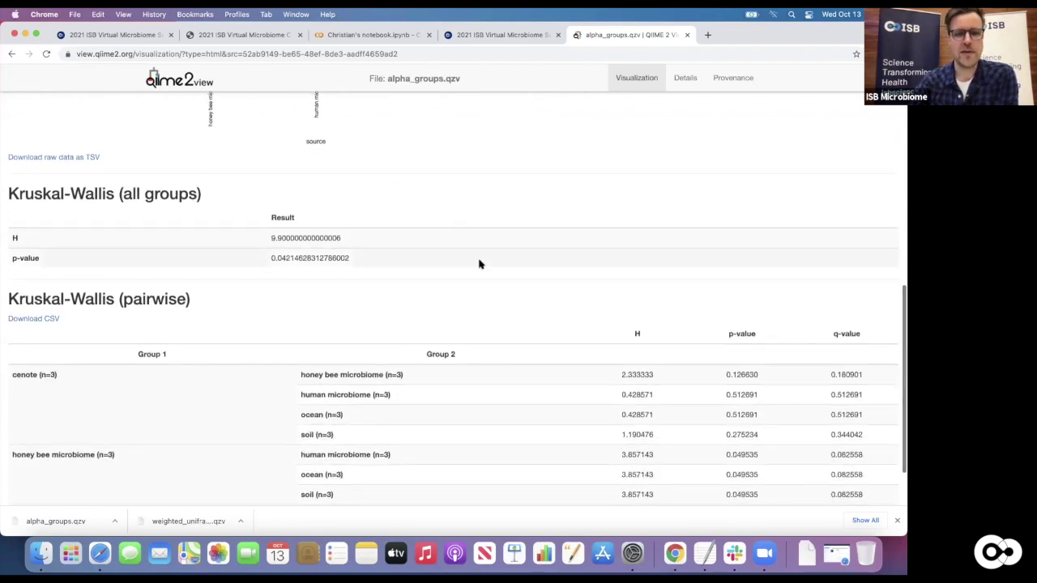
{"action": "scroll", "coordinate": [478, 263], "scroll_direction": "down", "scroll_amount": 3}
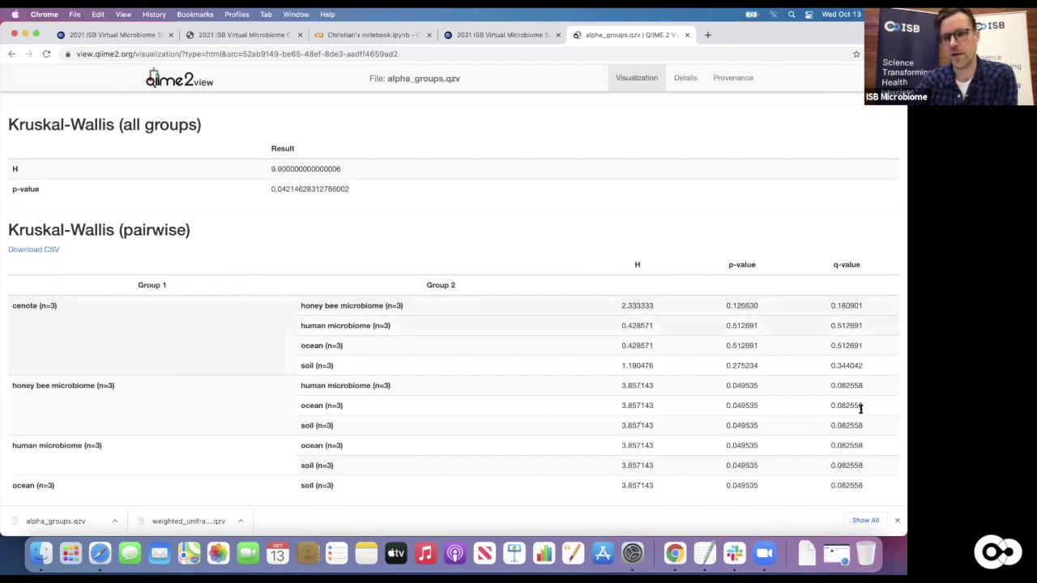
{"action": "scroll", "coordinate": [632, 298], "scroll_direction": "down", "scroll_amount": 1}
{"action": "scroll", "coordinate": [632, 298], "scroll_direction": "up", "scroll_amount": 10}
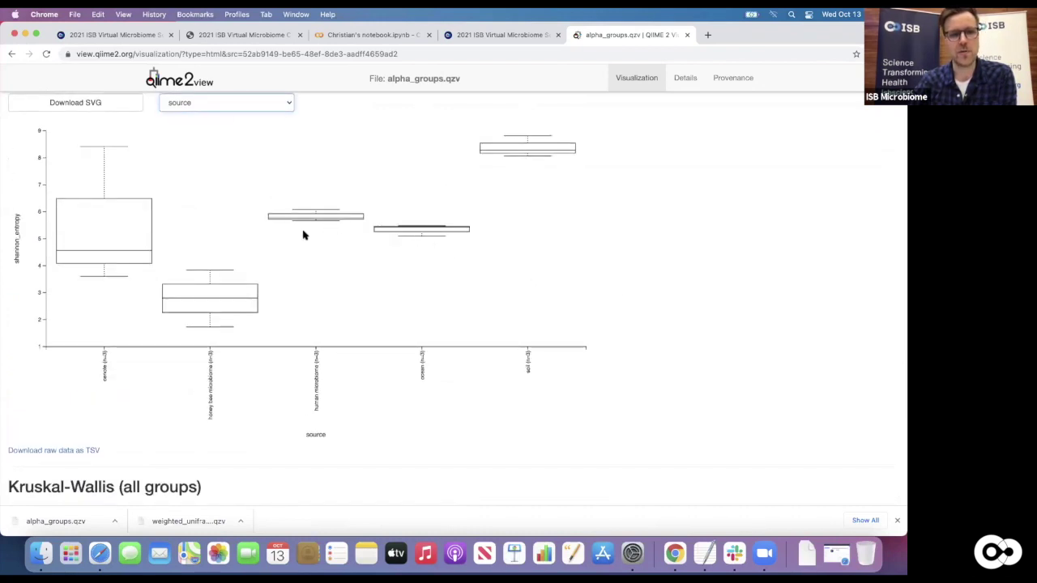
{"action": "scroll", "coordinate": [497, 292], "scroll_direction": "down", "scroll_amount": 10}
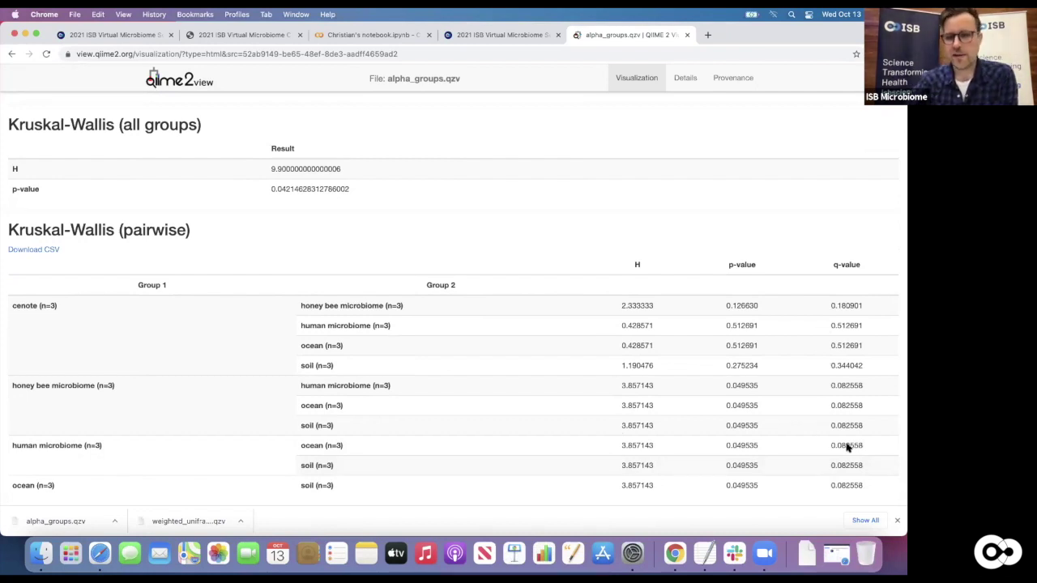
{"action": "scroll", "coordinate": [639, 261], "scroll_direction": "up", "scroll_amount": 8}
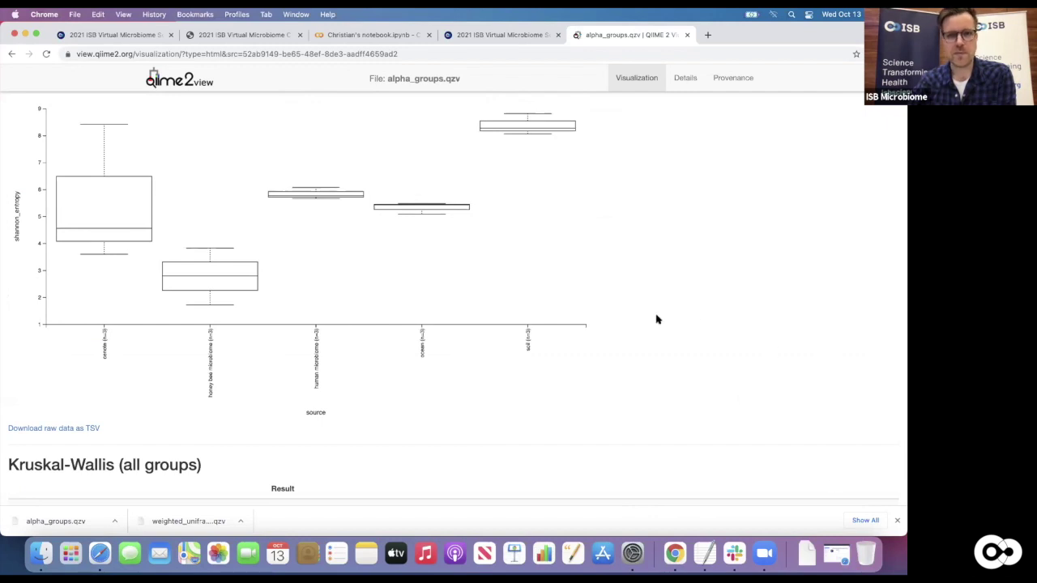
Regroup the alpha diversity boxplots by the saline column and review the Kruskal-Wallis results for that grouping
{"action": "scroll", "coordinate": [648, 312], "scroll_direction": "up", "scroll_amount": 5}
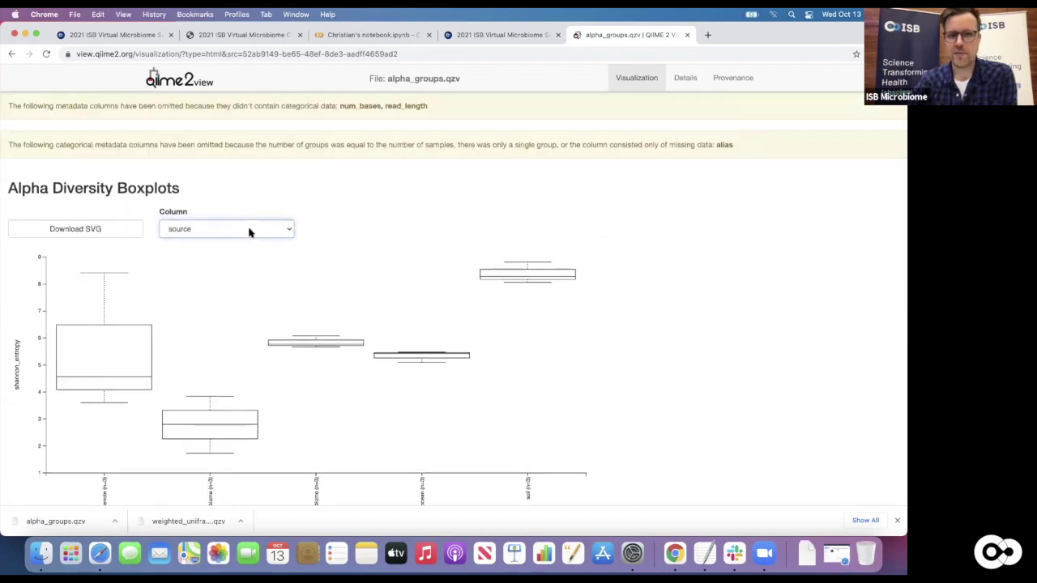
{"action": "left_click", "coordinate": [250, 232]}
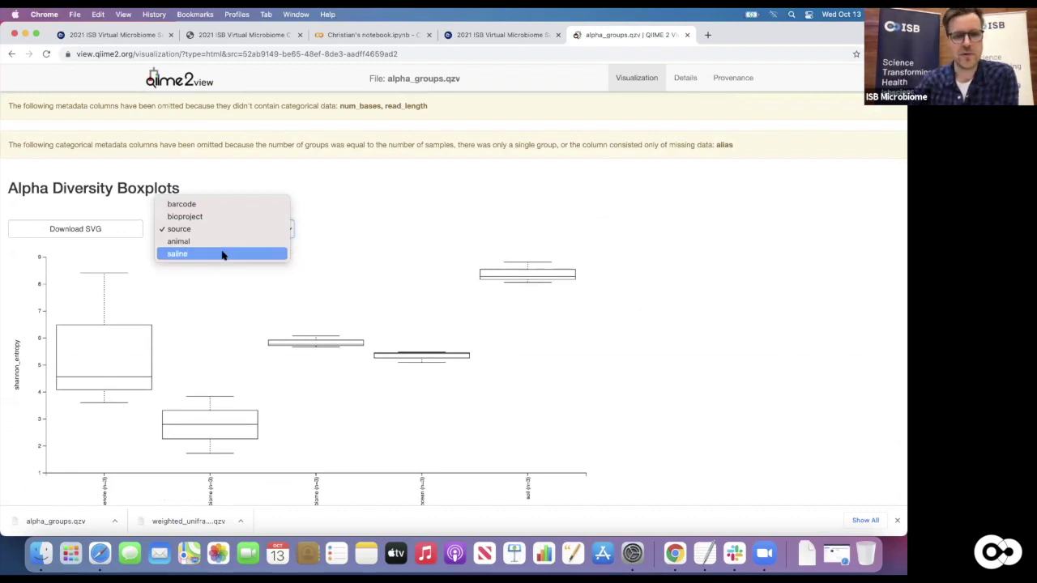
{"action": "left_click", "coordinate": [223, 254]}
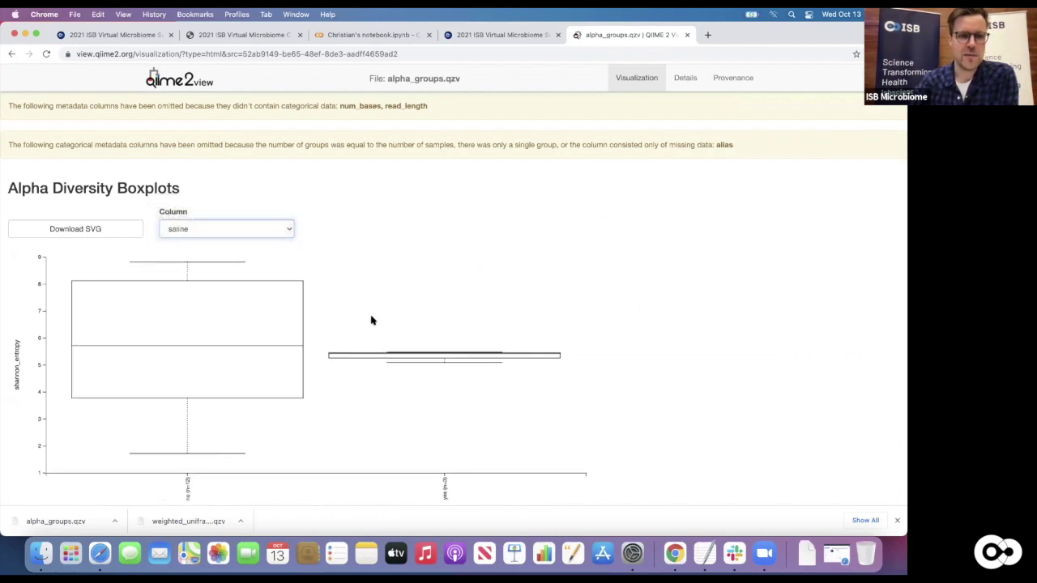
{"action": "scroll", "coordinate": [567, 332], "scroll_direction": "down", "scroll_amount": 2}
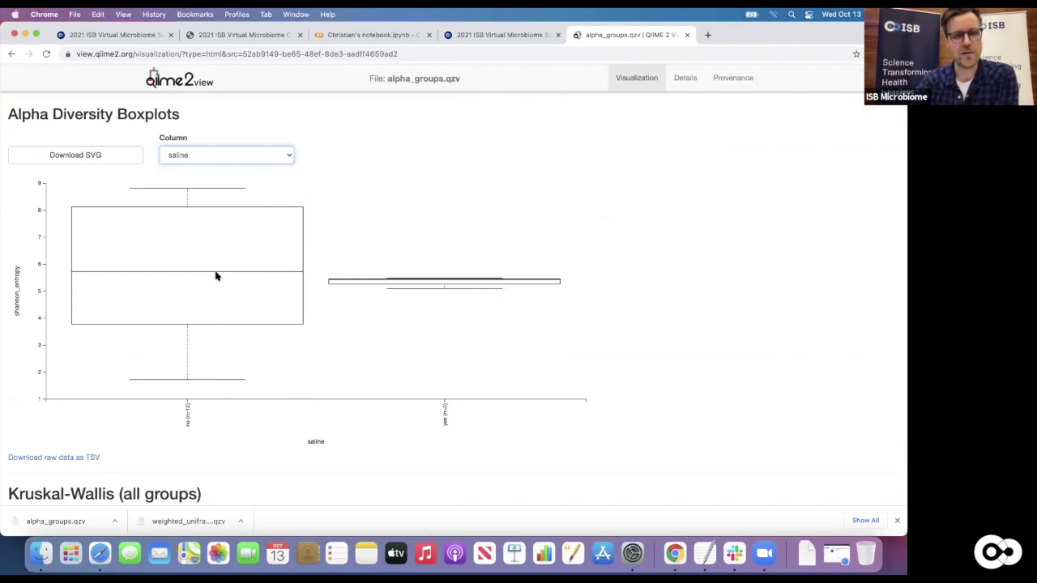
{"action": "scroll", "coordinate": [632, 270], "scroll_direction": "down", "scroll_amount": 5}
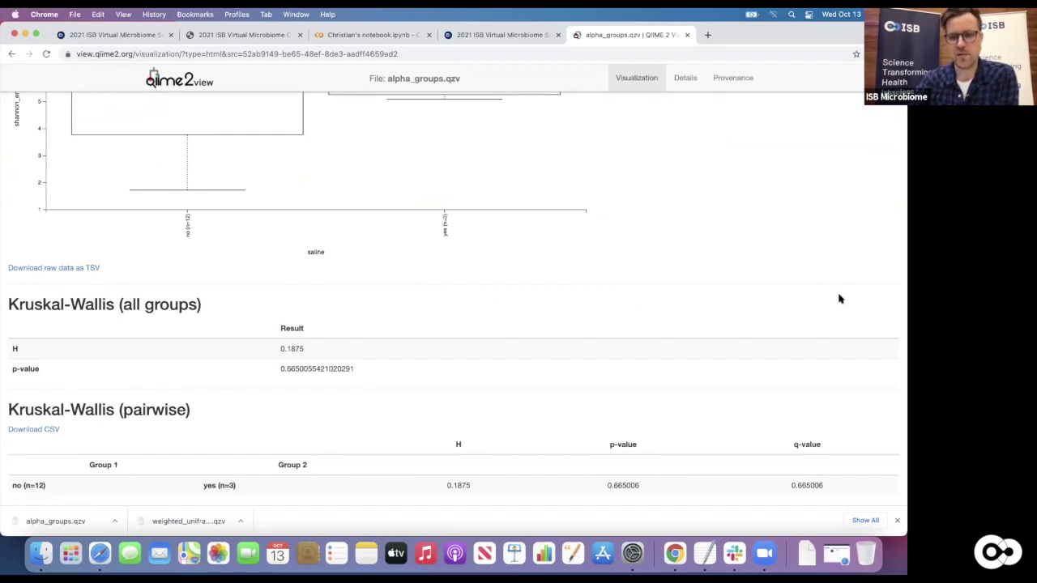
{"action": "scroll", "coordinate": [750, 297], "scroll_direction": "up", "scroll_amount": 5}
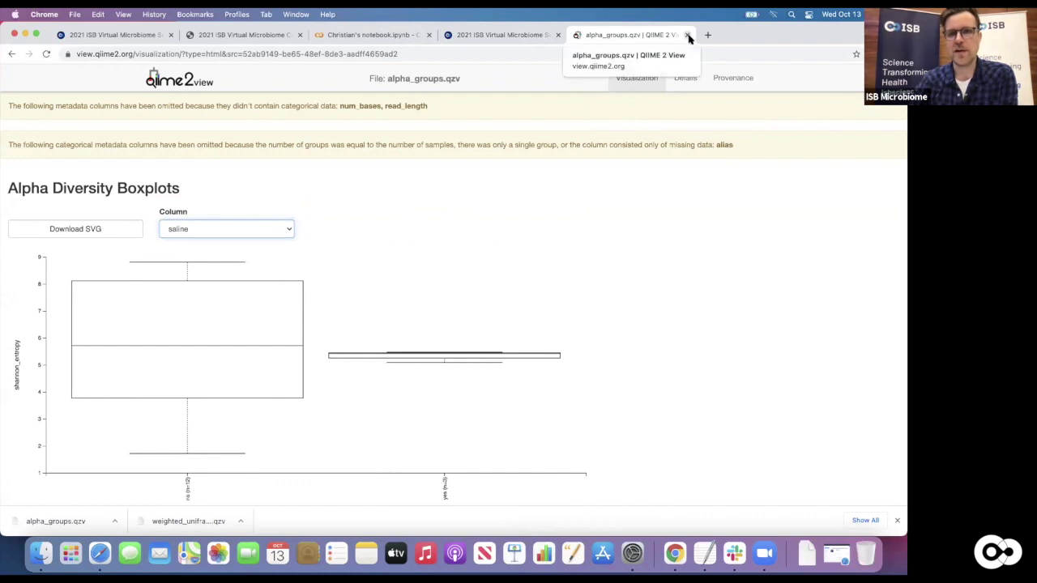
Return to the Colab notebook and run the adonis PERMANOVA cell on the weighted UniFrac distance matrix with the formula "source"
{"action": "left_click", "coordinate": [375, 29]}
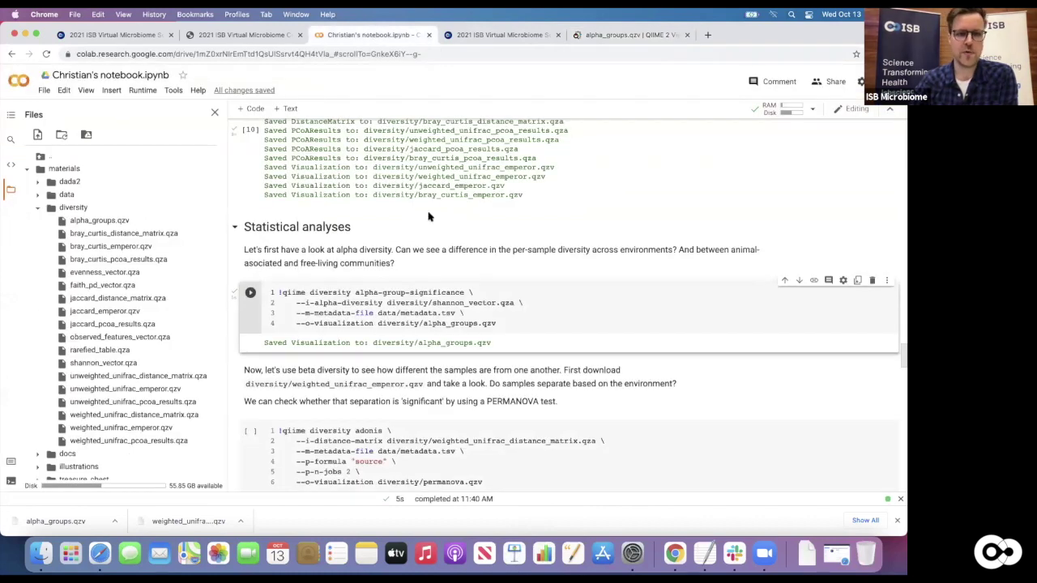
{"action": "scroll", "coordinate": [425, 225], "scroll_direction": "down", "scroll_amount": 2}
{"action": "scroll", "coordinate": [425, 225], "scroll_direction": "down", "scroll_amount": 3}
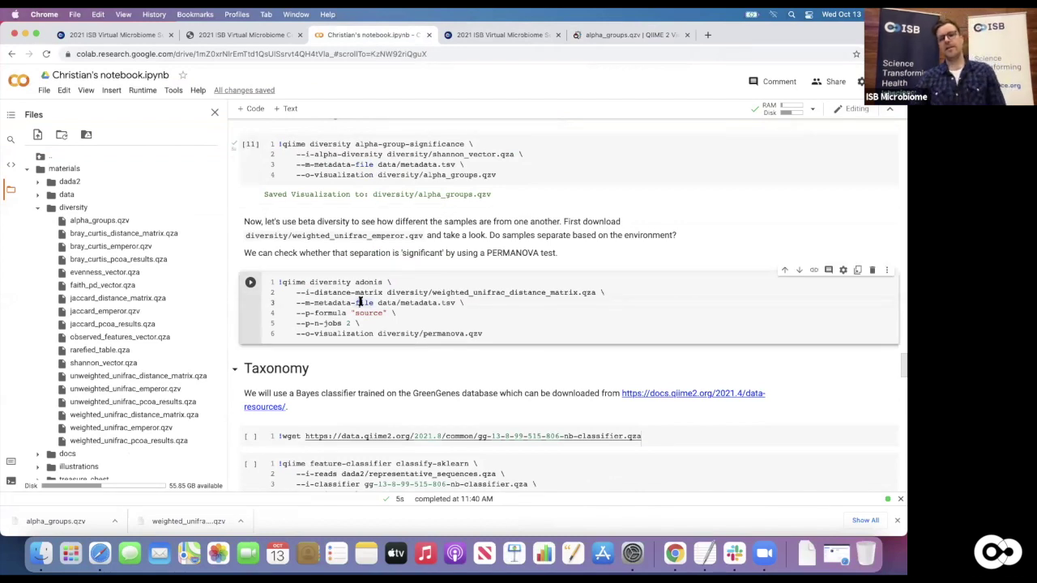
{"action": "left_click", "coordinate": [251, 283]}
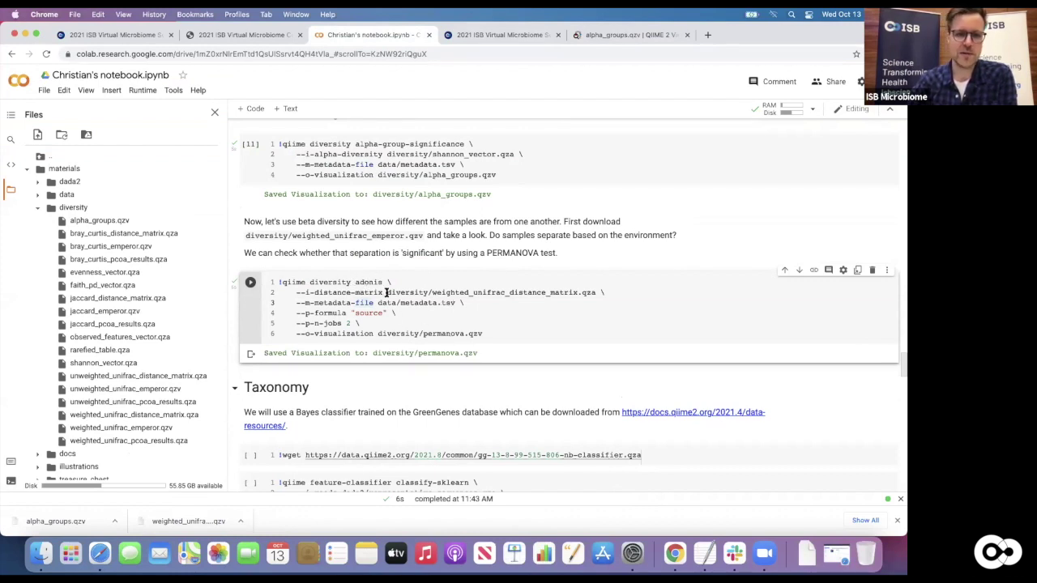
Review the adonis cell's parameters and download permanova.qzv from the diversity folder
{"action": "scroll", "coordinate": [434, 290], "scroll_direction": "up", "scroll_amount": 1}
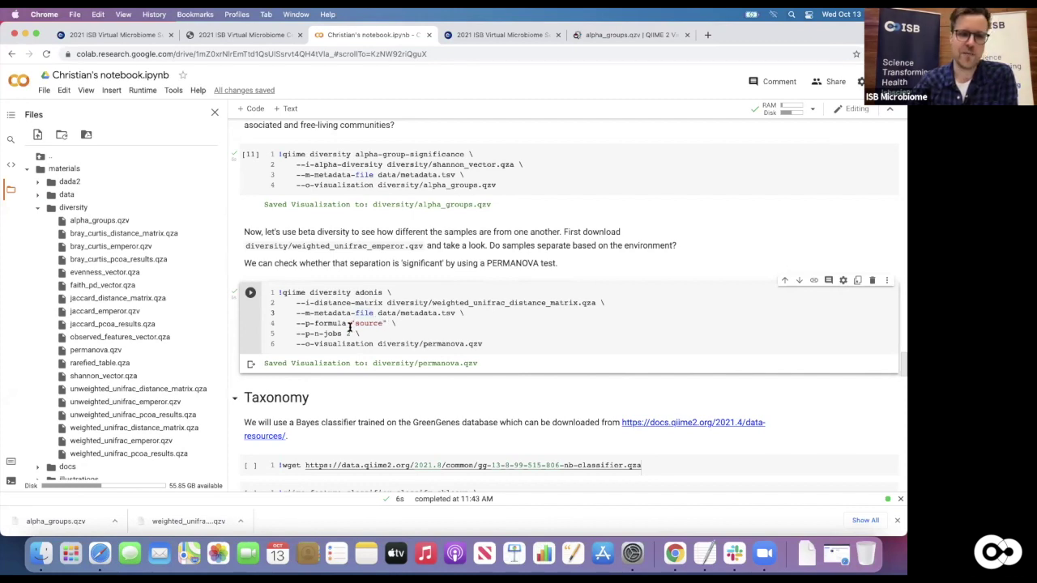
{"action": "scroll", "coordinate": [419, 337], "scroll_direction": "up", "scroll_amount": 1}
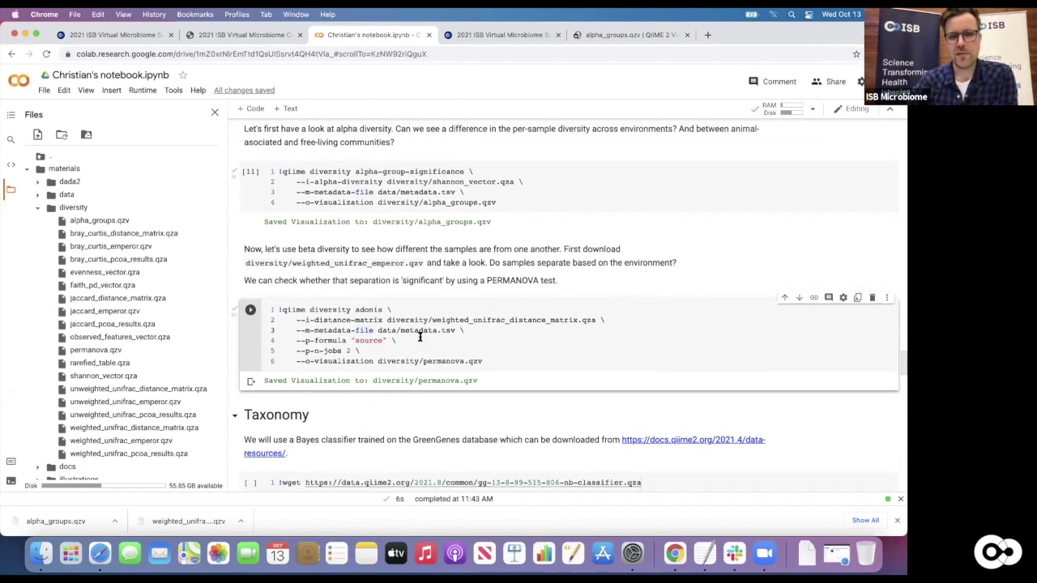
{"action": "scroll", "coordinate": [419, 337], "scroll_direction": "down", "scroll_amount": 2}
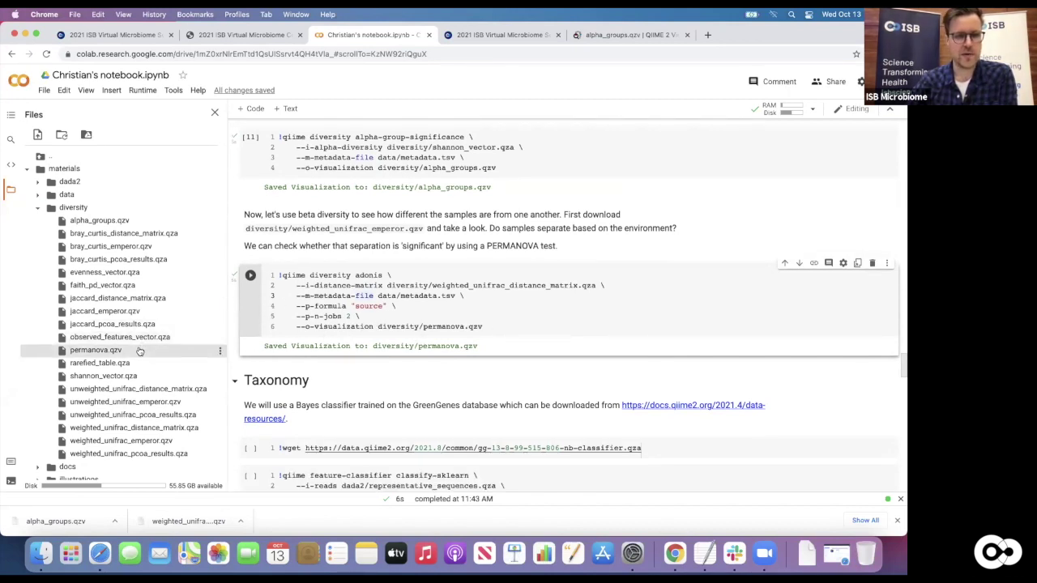
{"action": "left_click", "coordinate": [220, 351]}
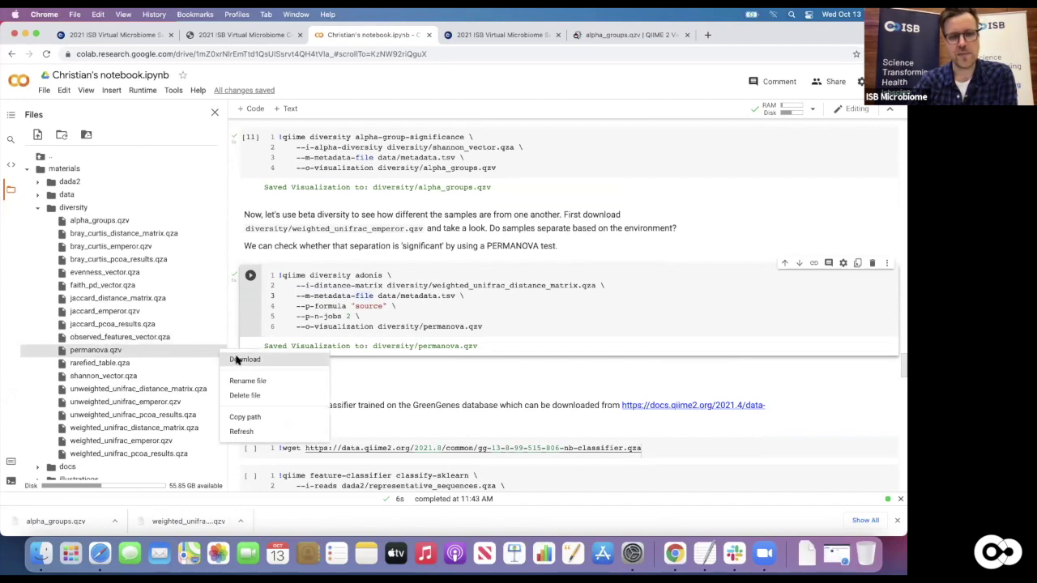
{"action": "left_click", "coordinate": [237, 359]}
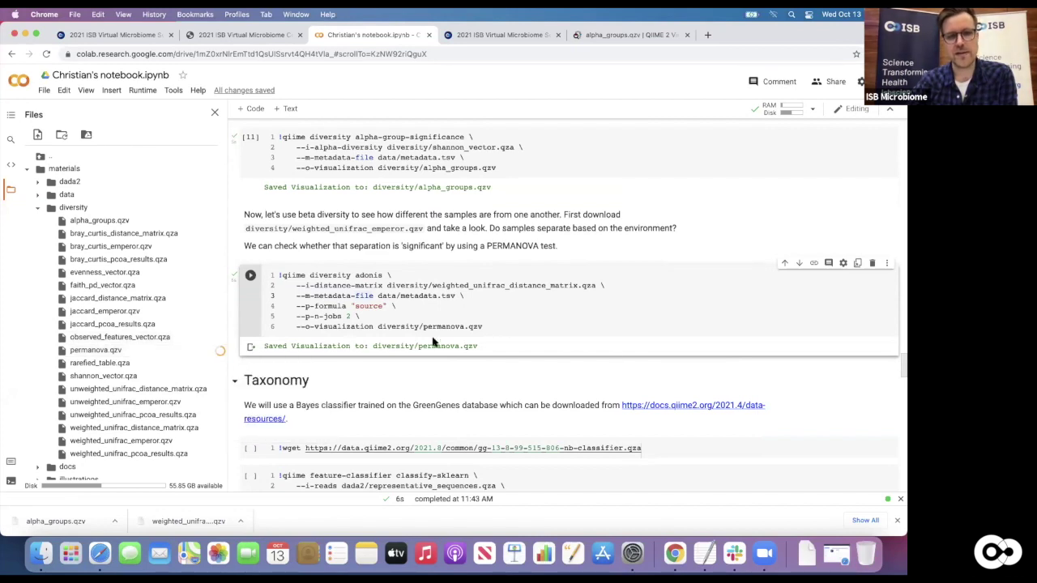
Switch to QIIME 2 View and leave the alpha_groups.qzv visualization for the home page
{"action": "left_click", "coordinate": [613, 36]}
{"action": "left_click", "coordinate": [179, 81]}
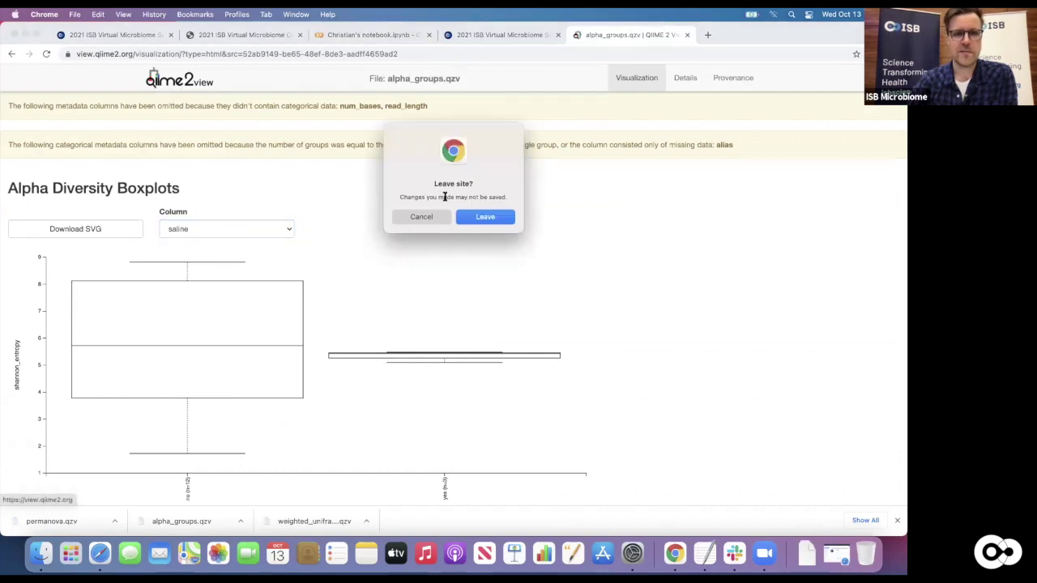
{"action": "left_click", "coordinate": [481, 219]}
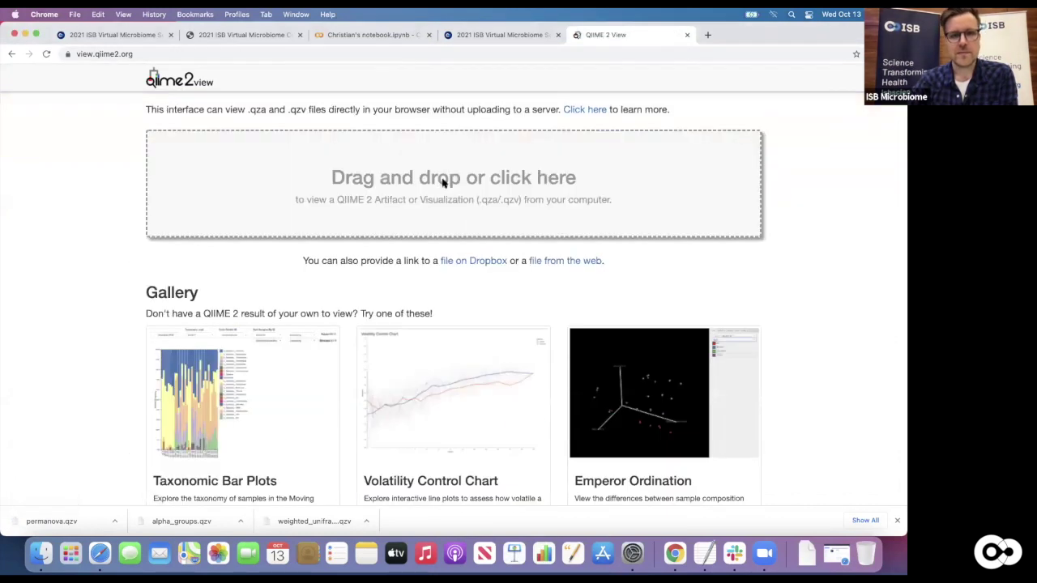
Load permanova.qzv from the Downloads folder into QIIME 2 View and review the Adonis test table
{"action": "left_click", "coordinate": [443, 183]}
{"action": "left_click", "coordinate": [392, 249]}
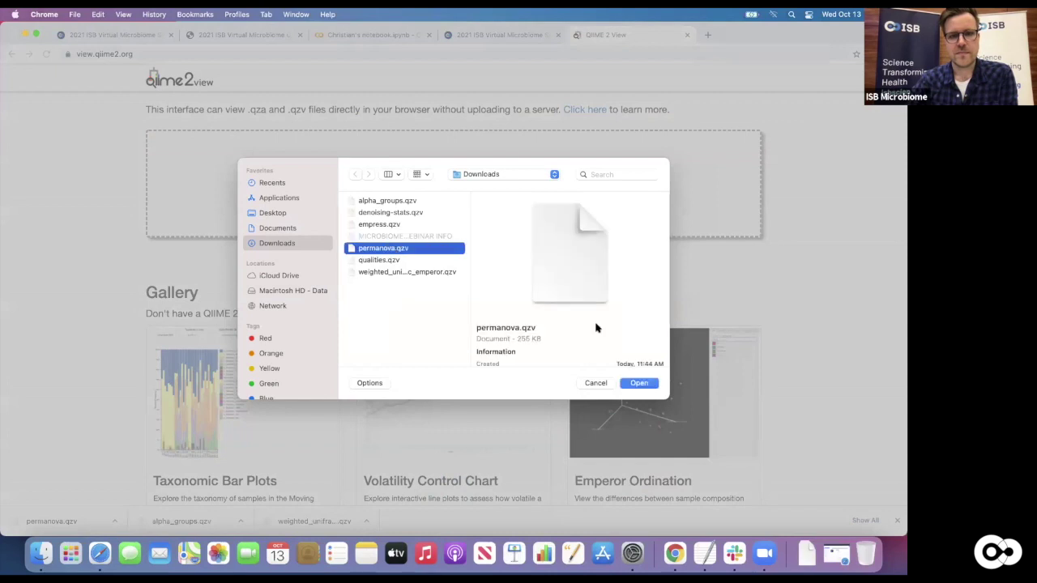
{"action": "left_click", "coordinate": [639, 383]}
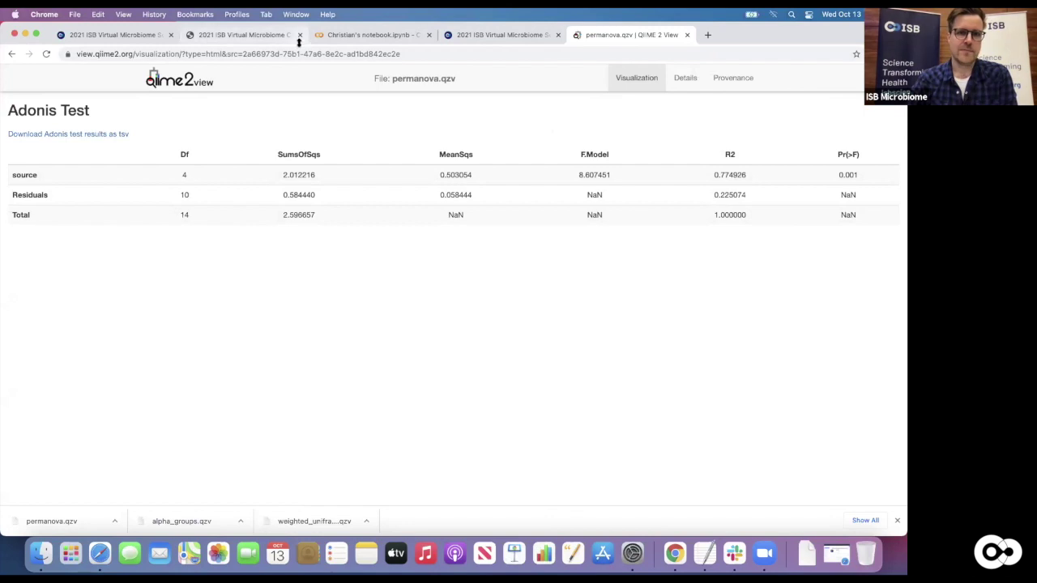
Return to the Colab notebook and look over the start of the Taxonomy section below the adonis cell
{"action": "left_click", "coordinate": [354, 33]}
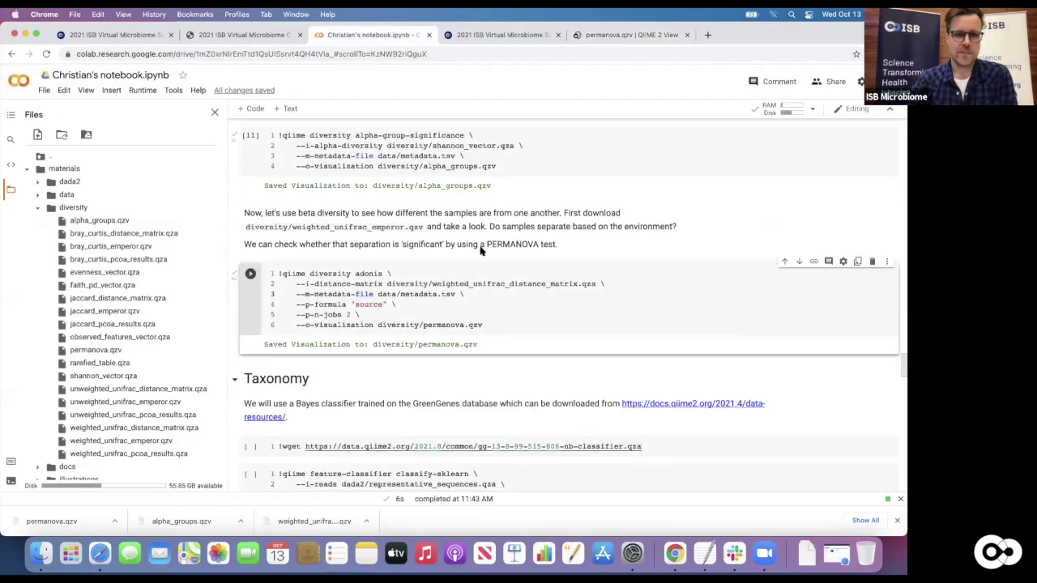
{"action": "scroll", "coordinate": [479, 253], "scroll_direction": "down", "scroll_amount": 2}
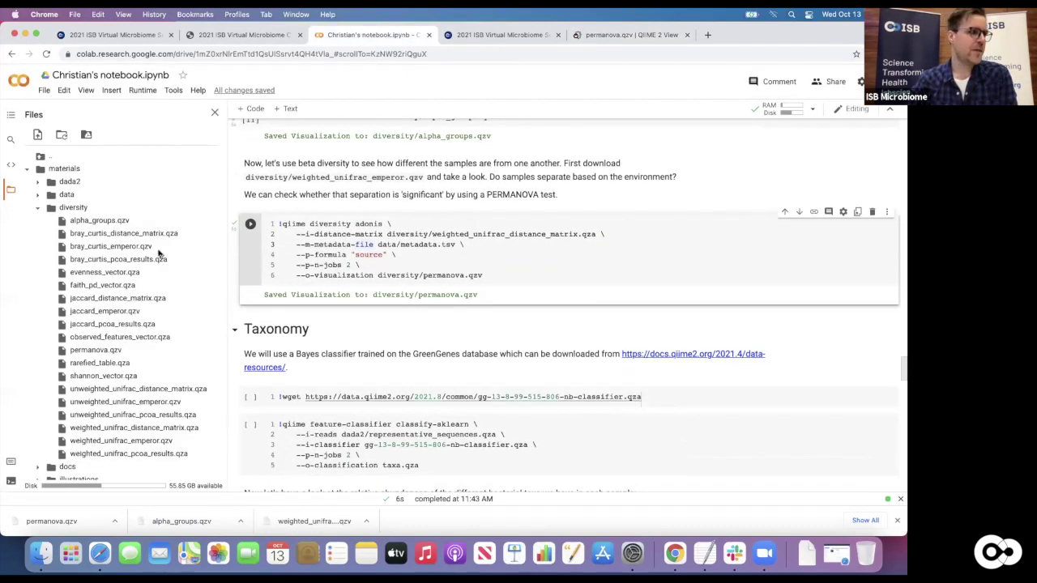
{"action": "key", "text": "super+Tab"}
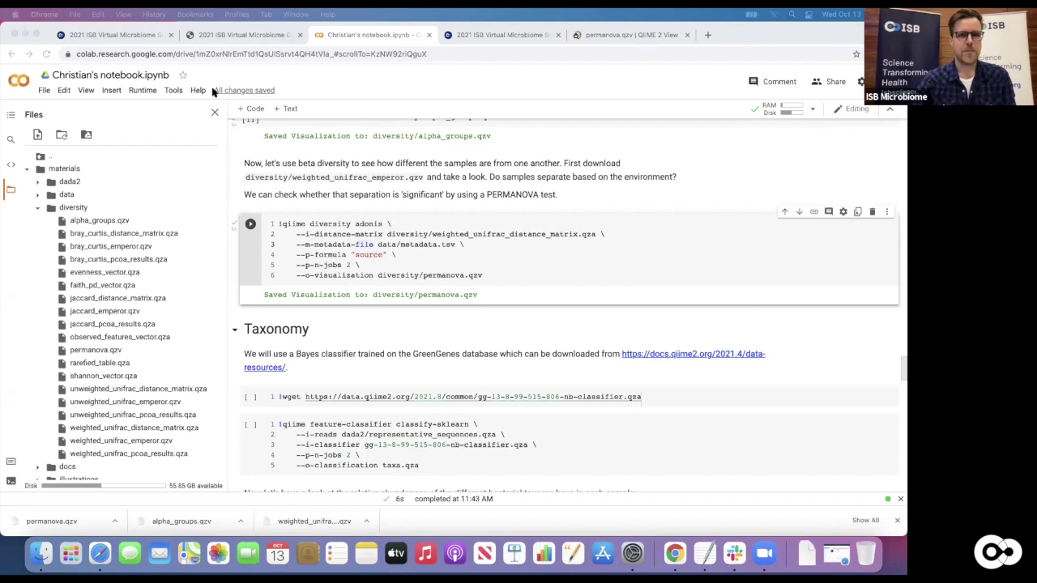
Switch to the course slides, hide the downloads bar, and advance from the diversity analyses slide to the Multinomial Naive Bayes slide
{"action": "left_click", "coordinate": [465, 34]}
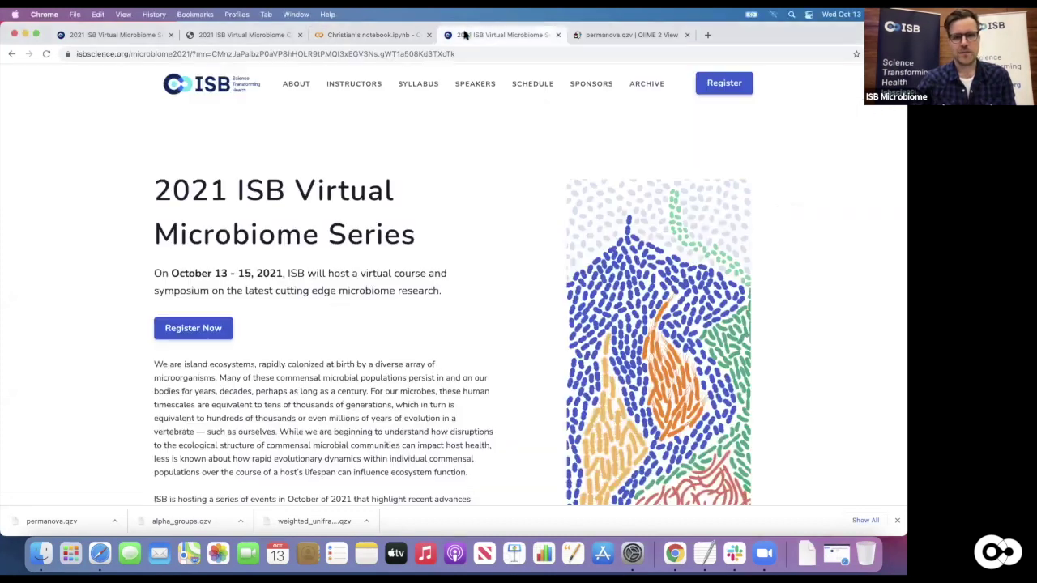
{"action": "left_click", "coordinate": [241, 34]}
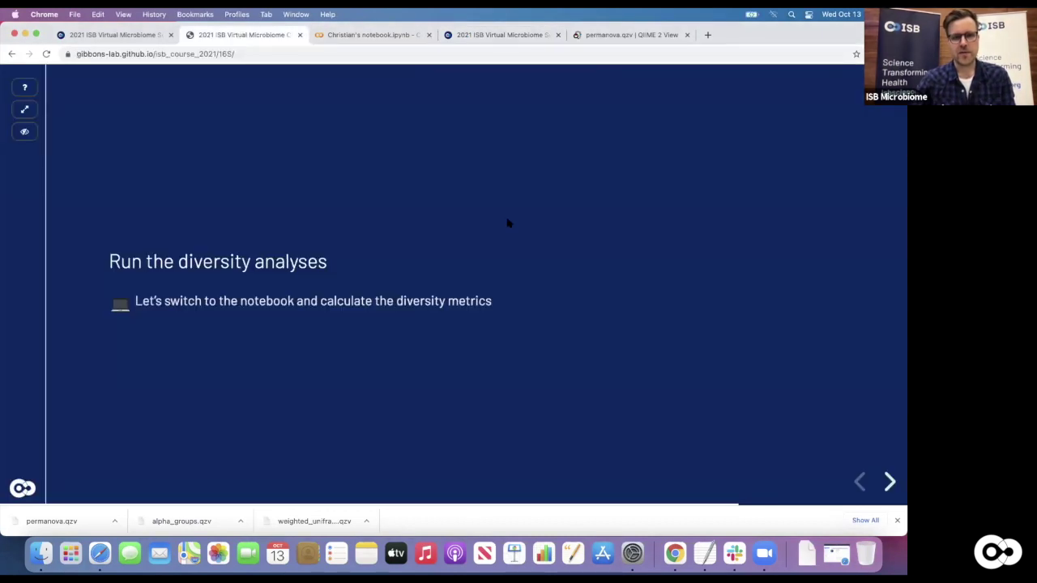
{"action": "key", "text": "Right"}
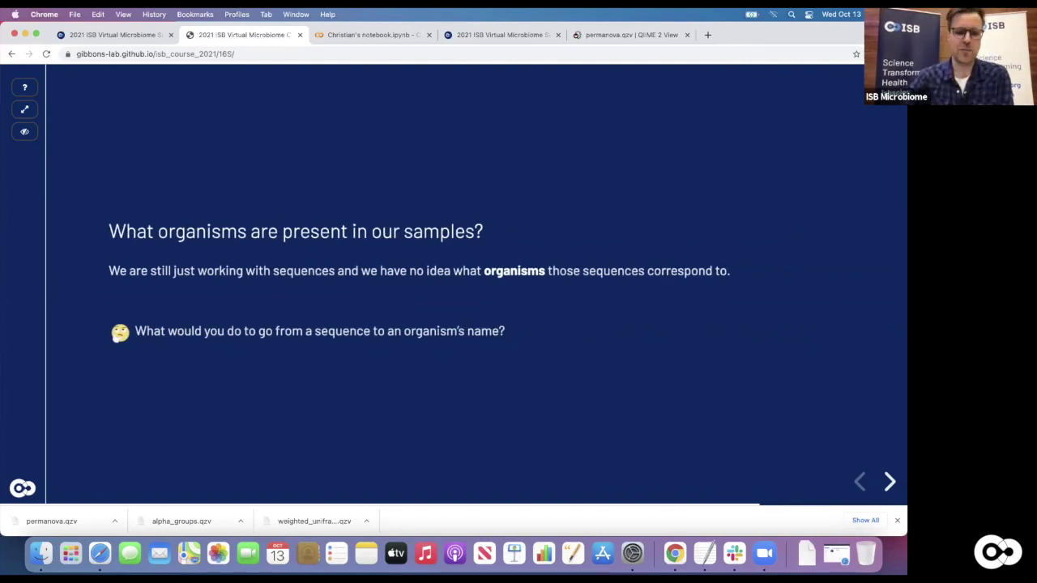
{"action": "left_click", "coordinate": [897, 523]}
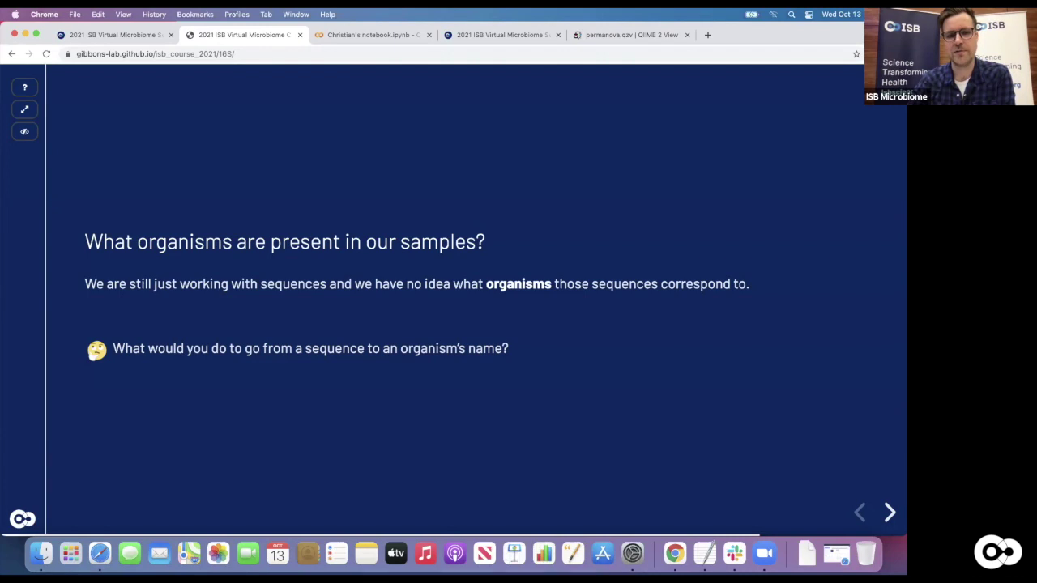
{"action": "key", "text": "Right"}
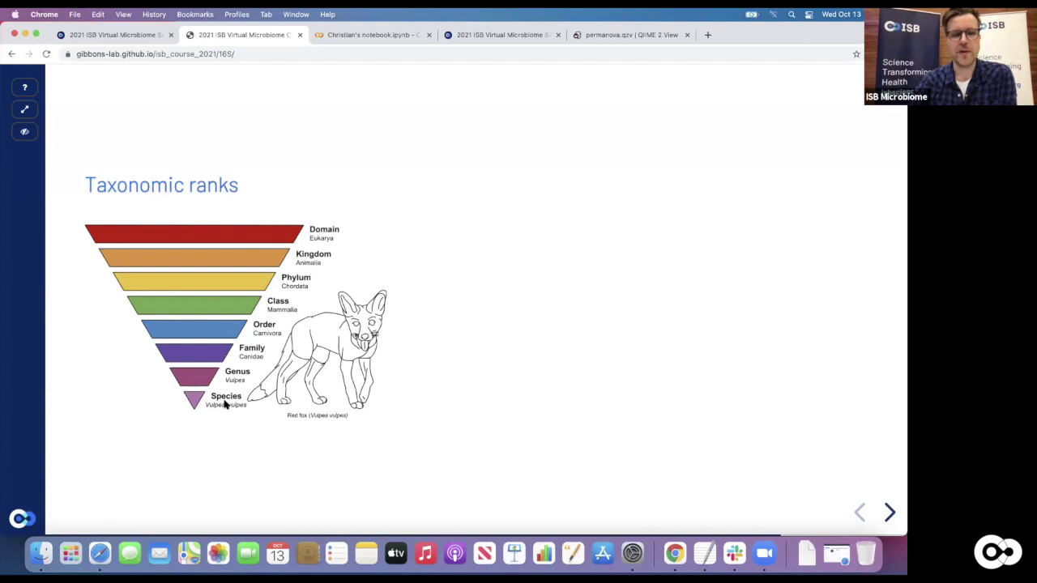
{"action": "key", "text": "Right"}
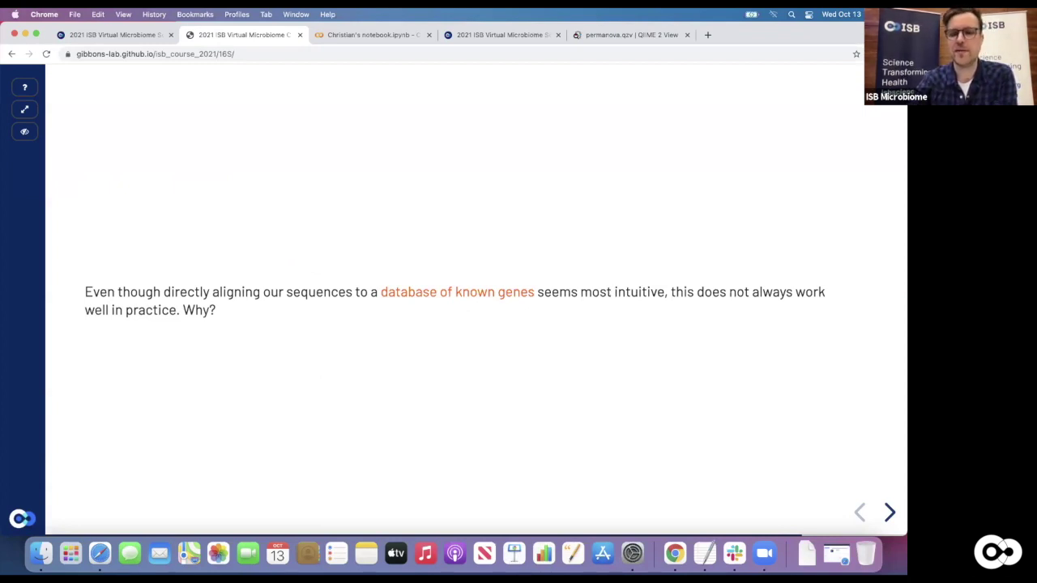
{"action": "key", "text": "Right"}
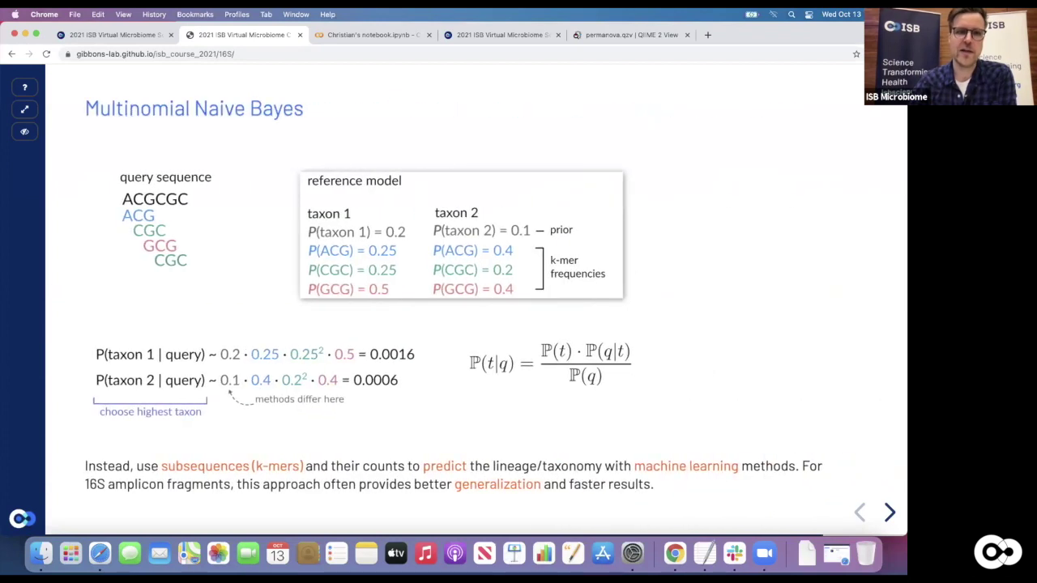
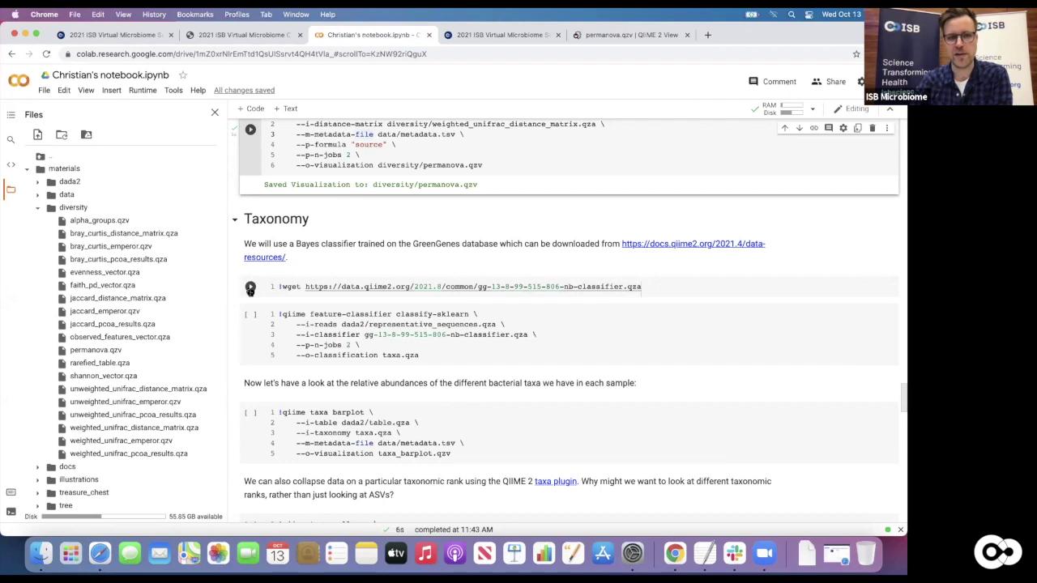
{"action": "left_click", "coordinate": [250, 290]}
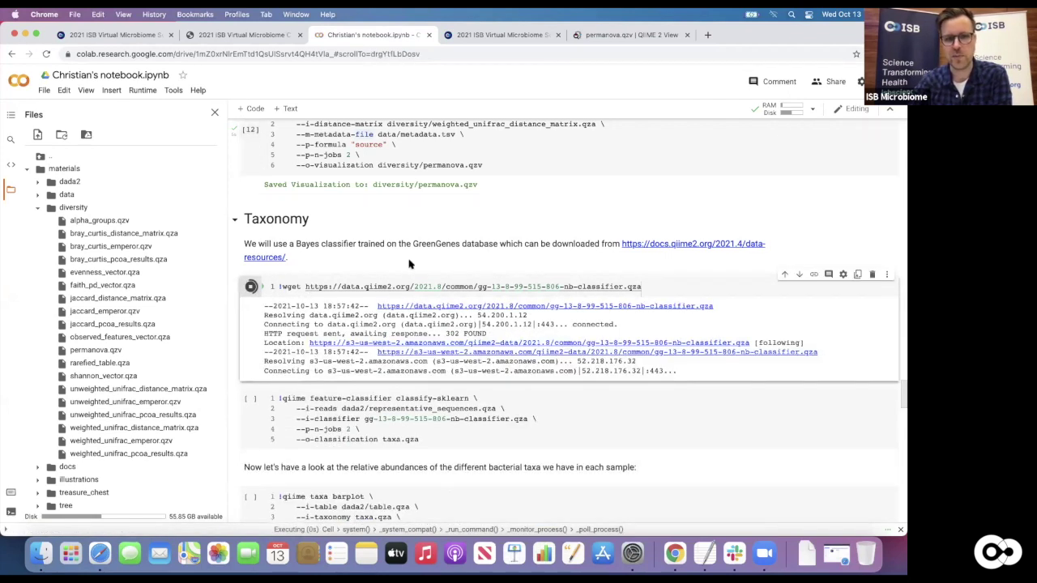
{"action": "scroll", "coordinate": [393, 285], "scroll_direction": "down", "scroll_amount": 1}
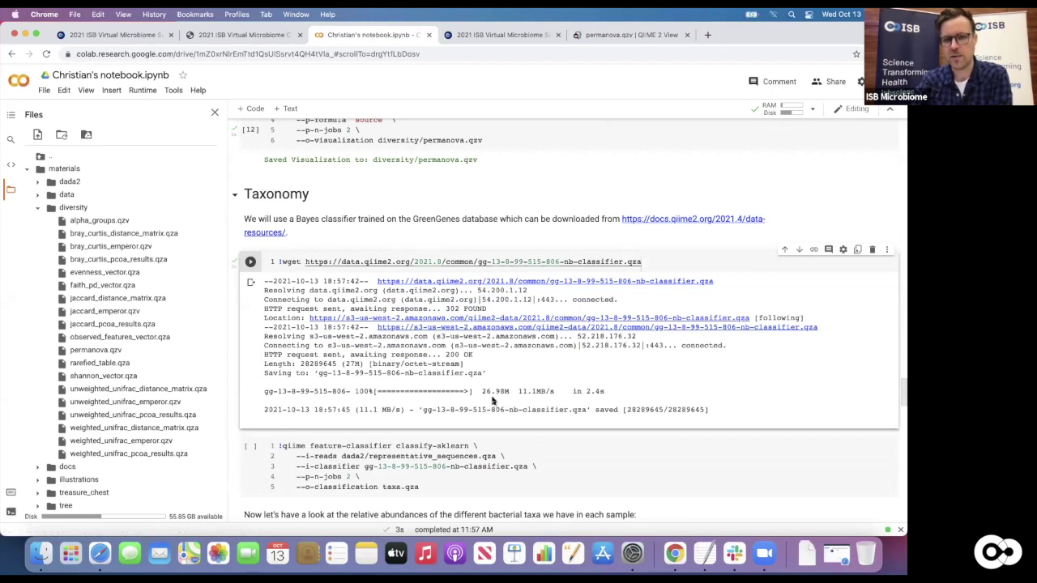
{"action": "scroll", "coordinate": [470, 389], "scroll_direction": "down", "scroll_amount": 1}
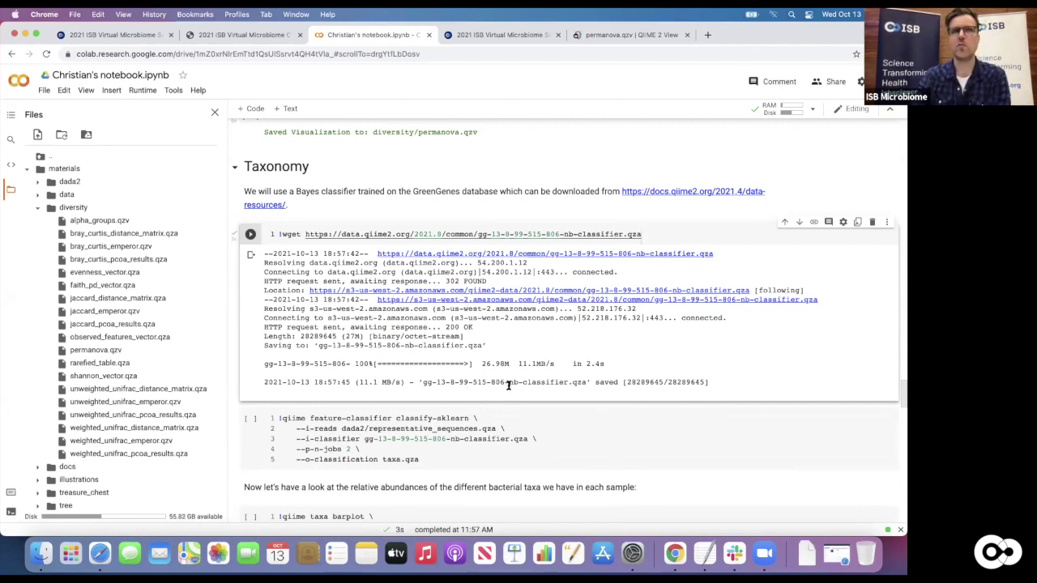
Run the feature-classifier classify-sklearn cell on dada2/representative_sequences.qza with 2 jobs, writing the classification to taxa.qza
{"action": "scroll", "coordinate": [539, 366], "scroll_direction": "down", "scroll_amount": 2}
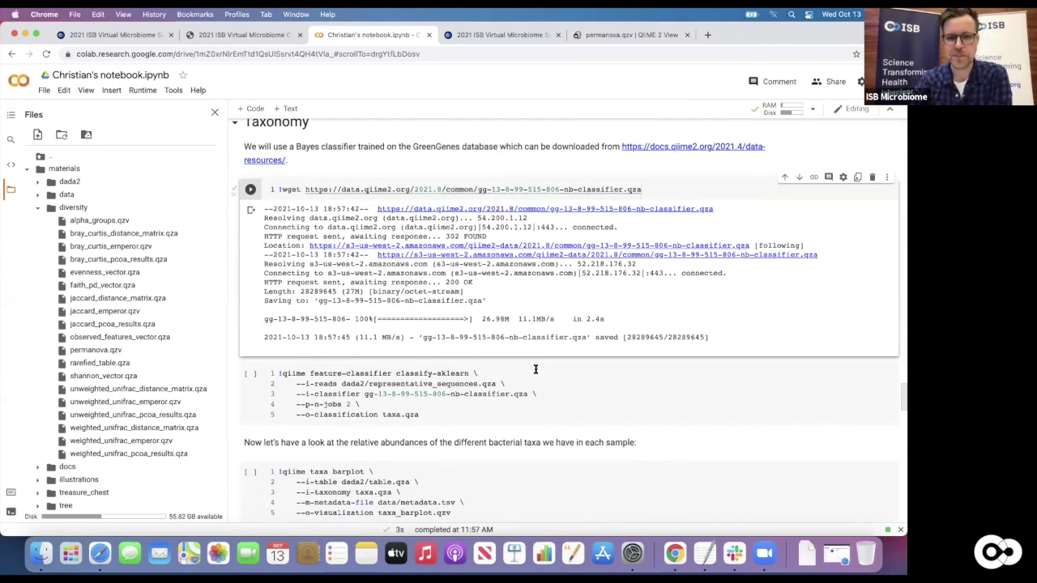
{"action": "scroll", "coordinate": [543, 367], "scroll_direction": "down", "scroll_amount": 2}
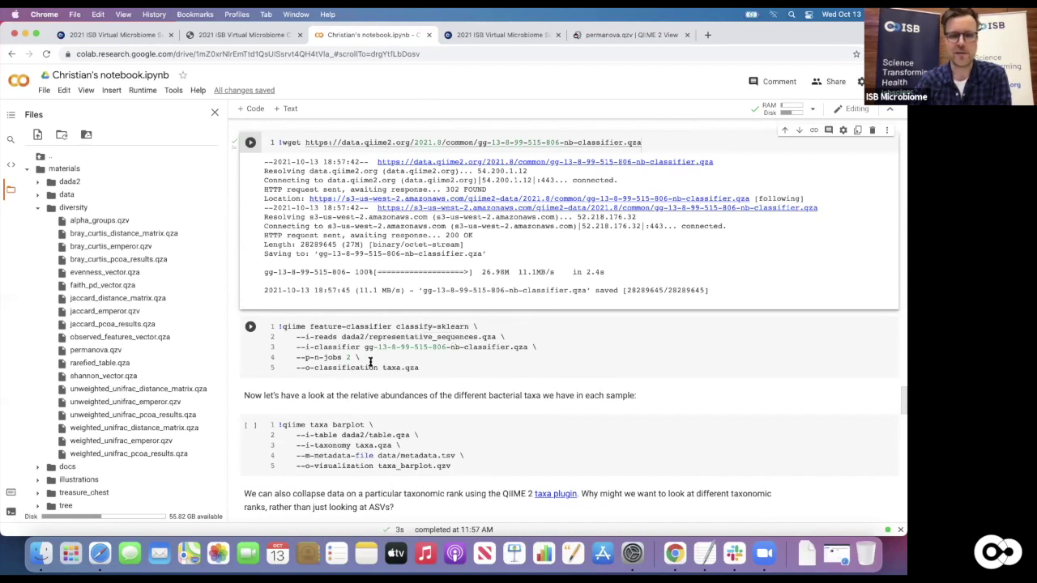
{"action": "left_click", "coordinate": [250, 327]}
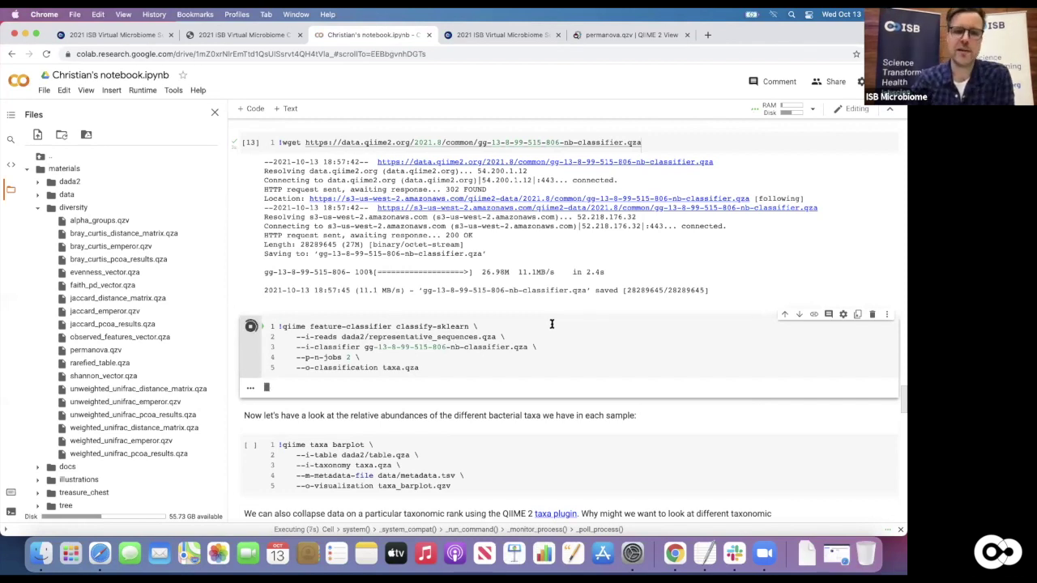
Review the classify-sklearn parameters and the taxa barplot, collapse and export cells that follow while the classification runs
{"action": "scroll", "coordinate": [578, 313], "scroll_direction": "down", "scroll_amount": 1}
{"action": "scroll", "coordinate": [580, 311], "scroll_direction": "down", "scroll_amount": 1}
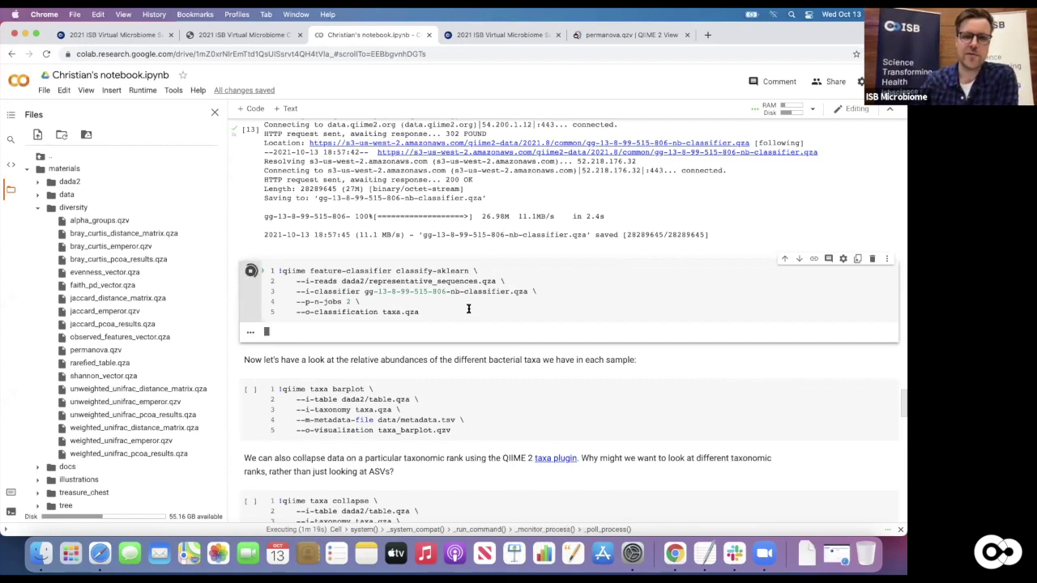
{"action": "scroll", "coordinate": [525, 308], "scroll_direction": "down", "scroll_amount": 1}
{"action": "scroll", "coordinate": [525, 304], "scroll_direction": "up", "scroll_amount": 1}
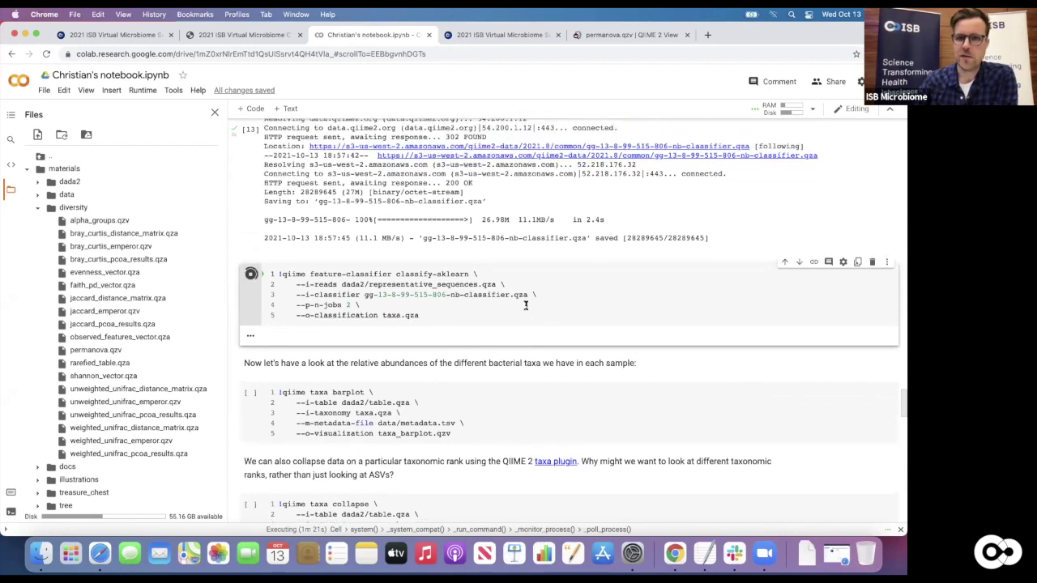
{"action": "scroll", "coordinate": [526, 302], "scroll_direction": "down", "scroll_amount": 2}
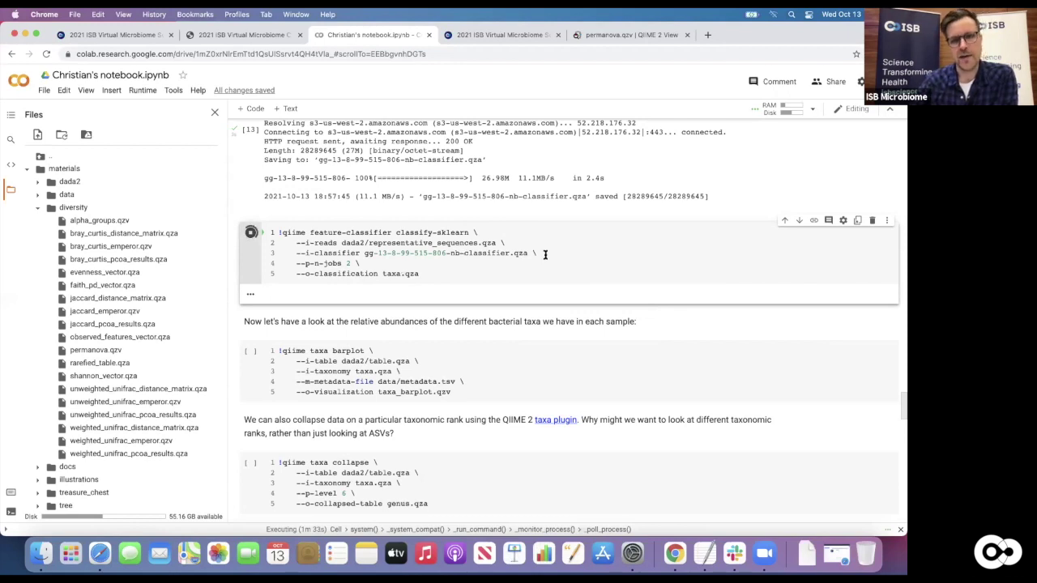
{"action": "scroll", "coordinate": [545, 255], "scroll_direction": "down", "scroll_amount": 1}
{"action": "scroll", "coordinate": [545, 255], "scroll_direction": "up", "scroll_amount": 3}
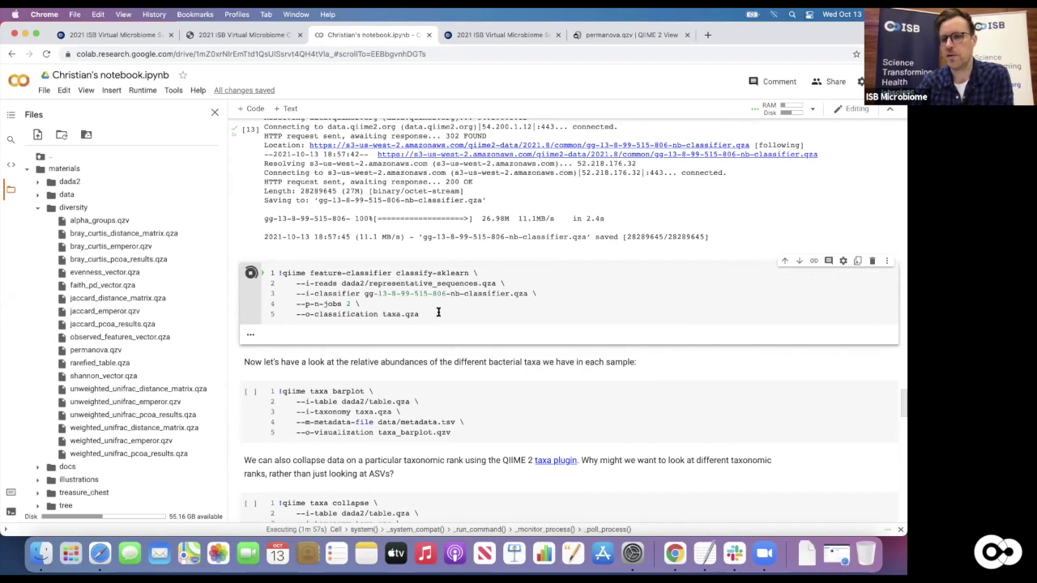
{"action": "scroll", "coordinate": [466, 318], "scroll_direction": "down", "scroll_amount": 1}
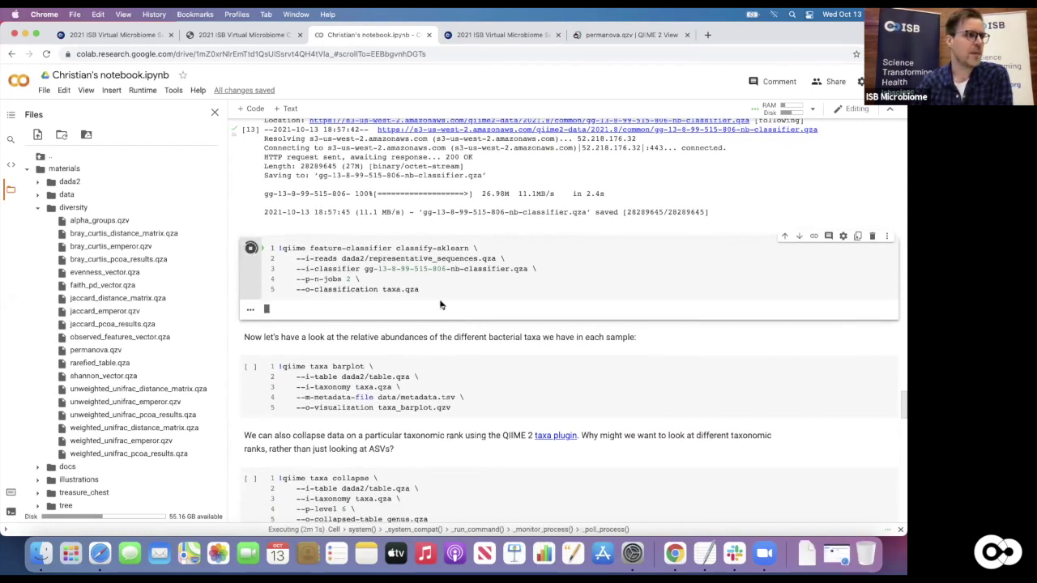
{"action": "scroll", "coordinate": [551, 305], "scroll_direction": "down", "scroll_amount": 1}
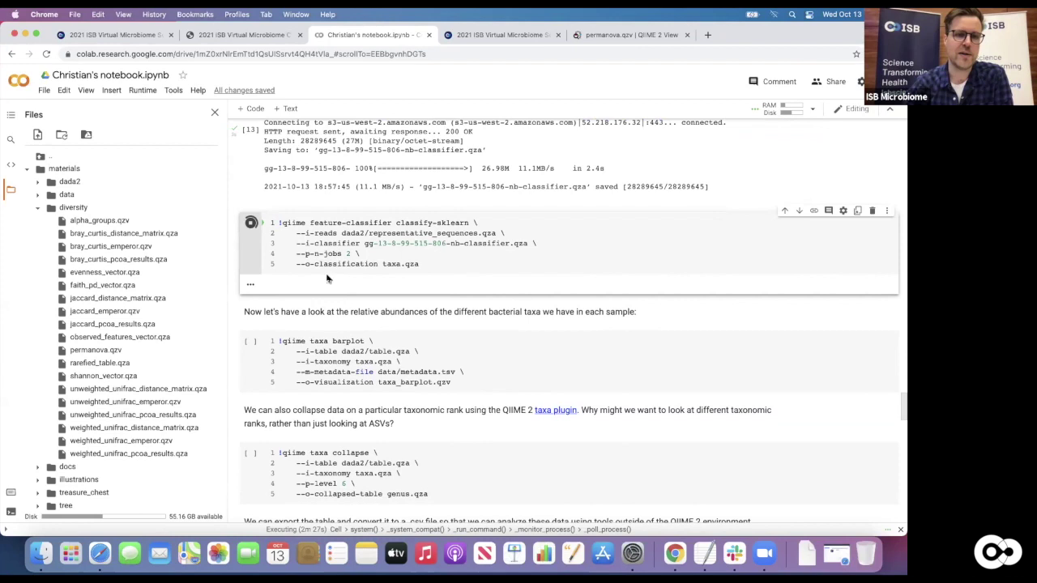
{"action": "scroll", "coordinate": [400, 255], "scroll_direction": "up", "scroll_amount": 1}
{"action": "scroll", "coordinate": [400, 257], "scroll_direction": "down", "scroll_amount": 2}
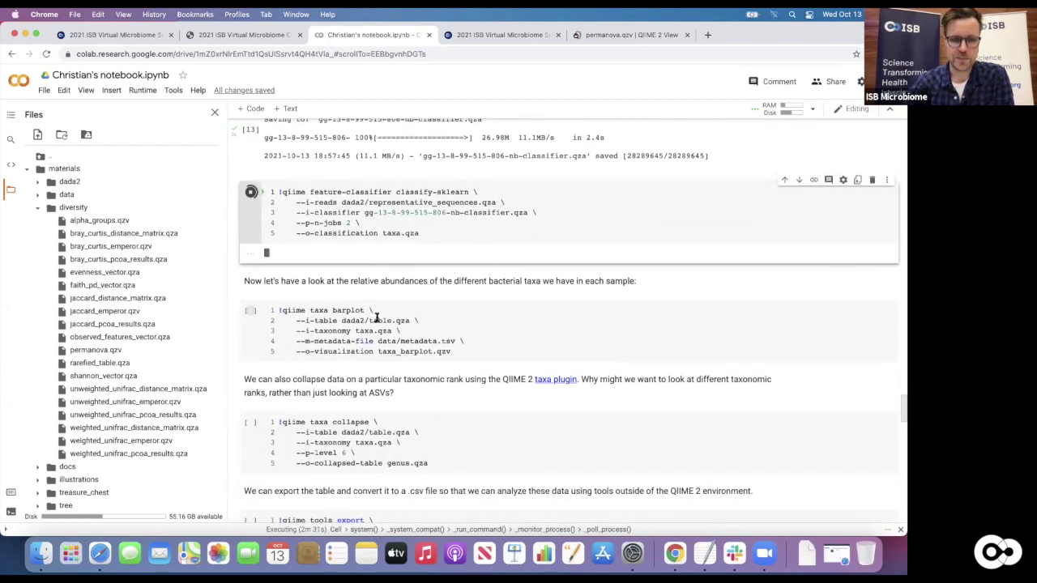
{"action": "scroll", "coordinate": [435, 219], "scroll_direction": "down", "scroll_amount": 1}
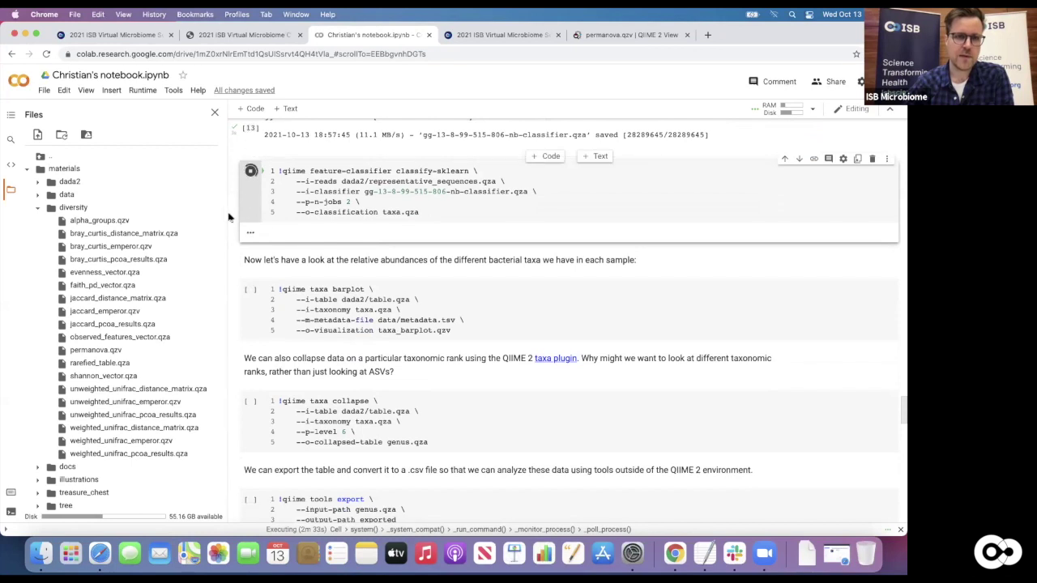
Narrow the file browser slightly and run the taxa barplot cell on dada2/table.qza and taxa.qza, outputting taxa_barplot.qzv
{"action": "left_click_drag", "start_coordinate": [225, 215], "coordinate": [208, 216]}
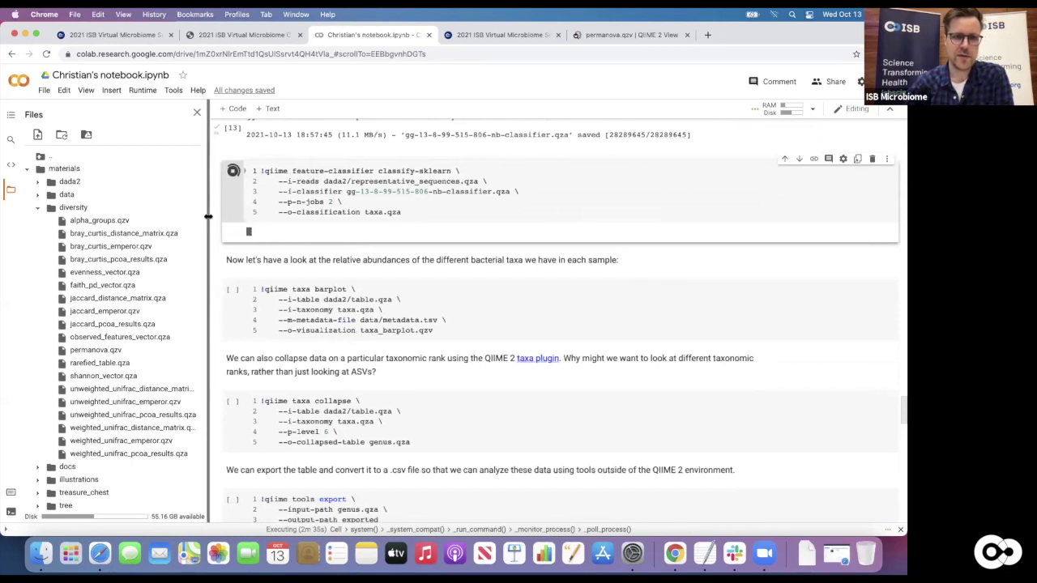
{"action": "left_click", "coordinate": [381, 326]}
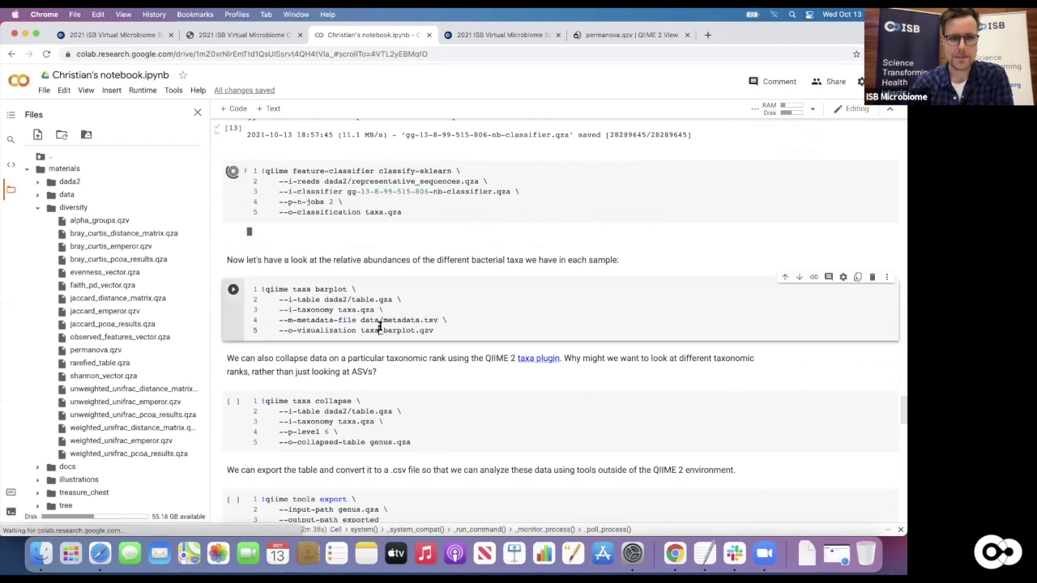
{"action": "left_click", "coordinate": [378, 300]}
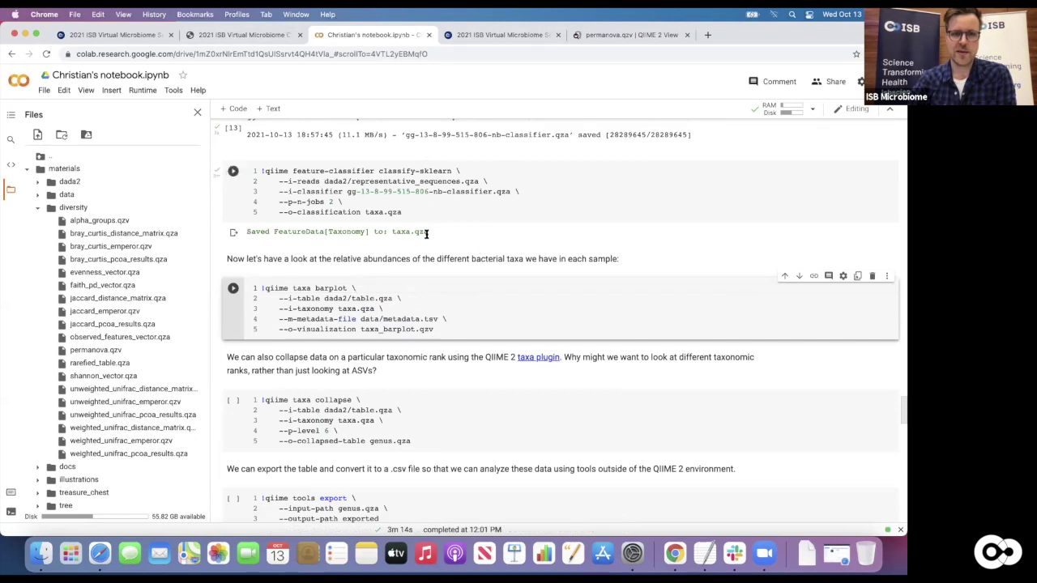
{"action": "scroll", "coordinate": [516, 245], "scroll_direction": "down", "scroll_amount": 1}
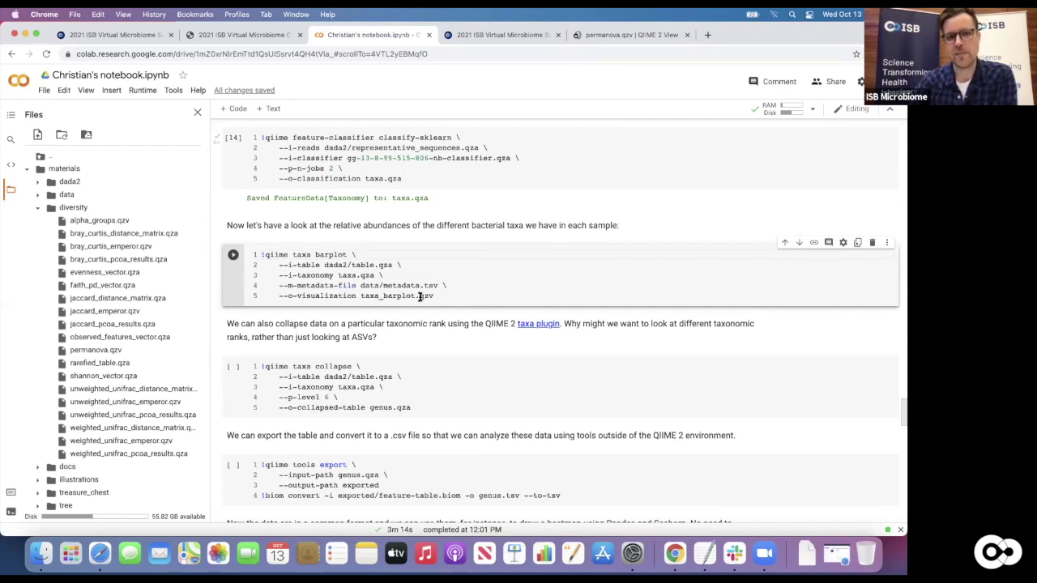
{"action": "left_click", "coordinate": [233, 256]}
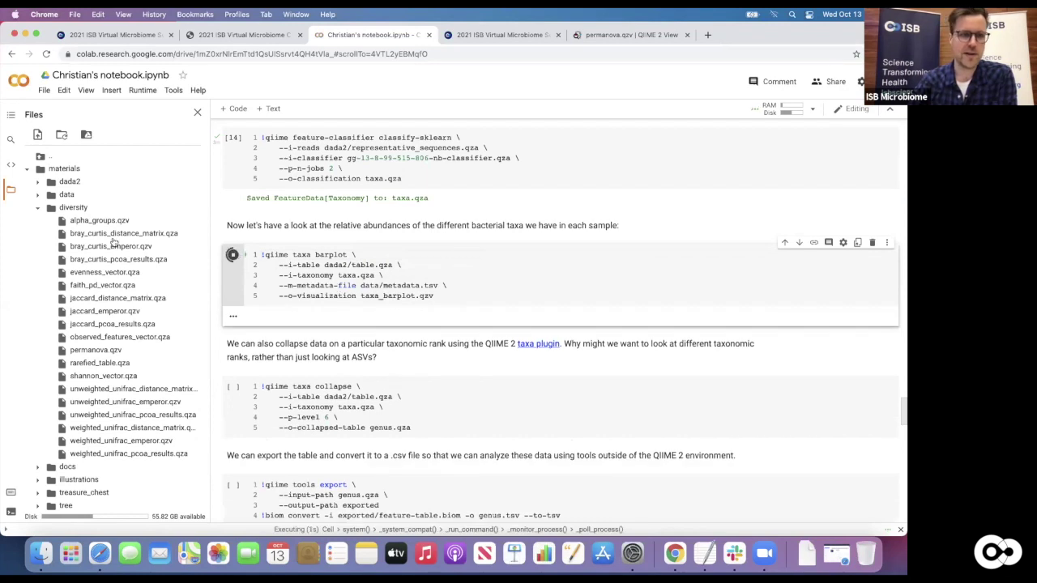
Collapse the diversity folder, refresh the file list, and download taxa_barplot.qzv from the materials folder
{"action": "left_click", "coordinate": [37, 208]}
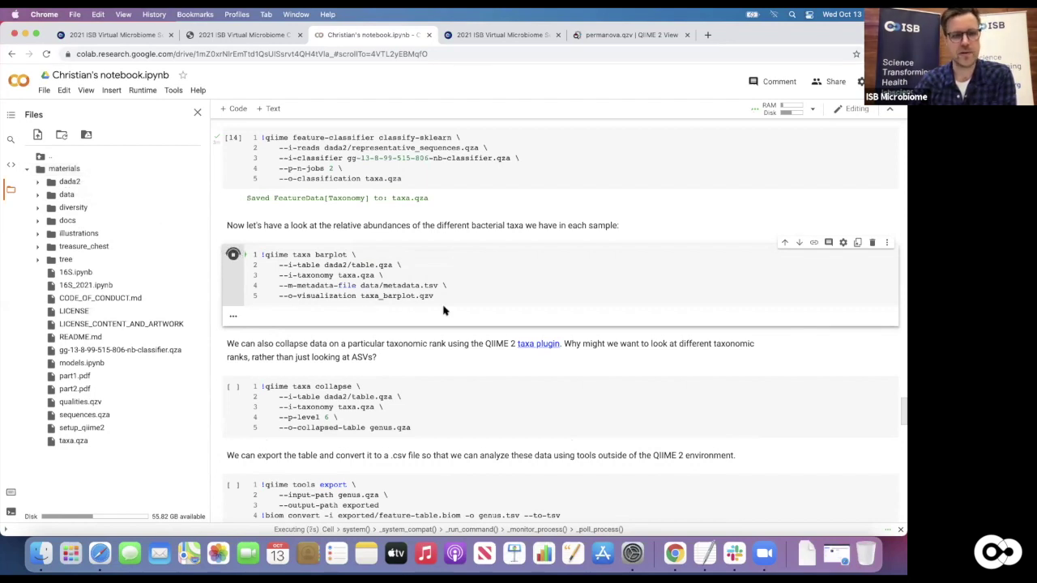
{"action": "left_click", "coordinate": [62, 136]}
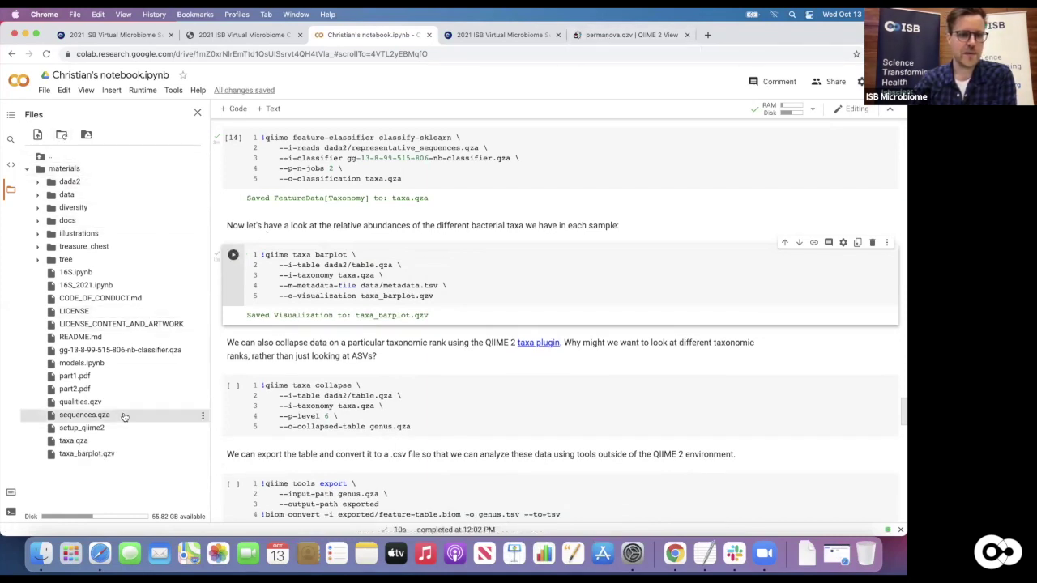
{"action": "left_click", "coordinate": [204, 456]}
{"action": "left_click", "coordinate": [229, 370]}
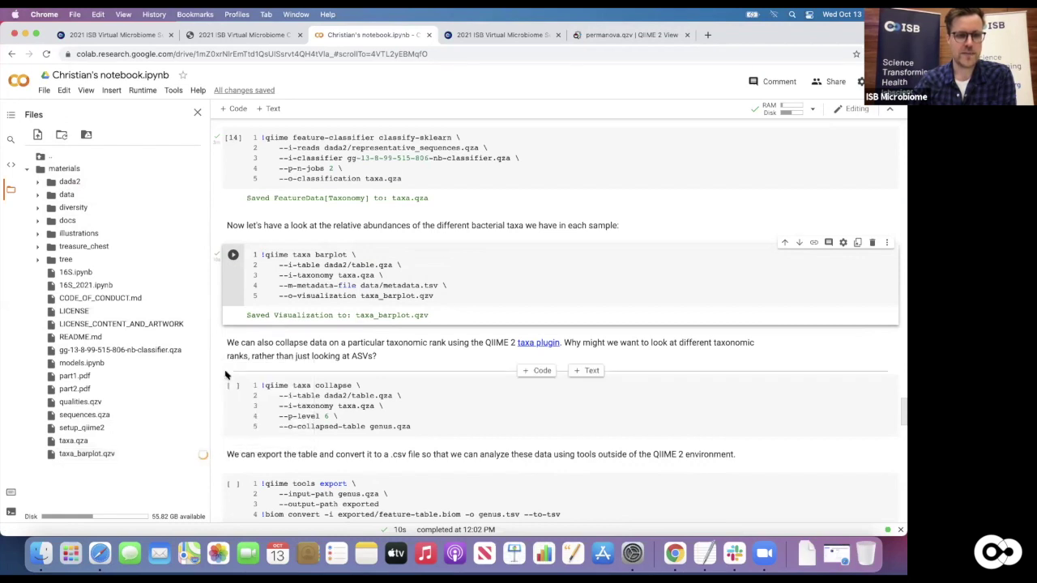
Switch to QIIME 2 View, return to its start page and open taxa_barplot.qzv from Downloads
{"action": "left_click", "coordinate": [629, 35]}
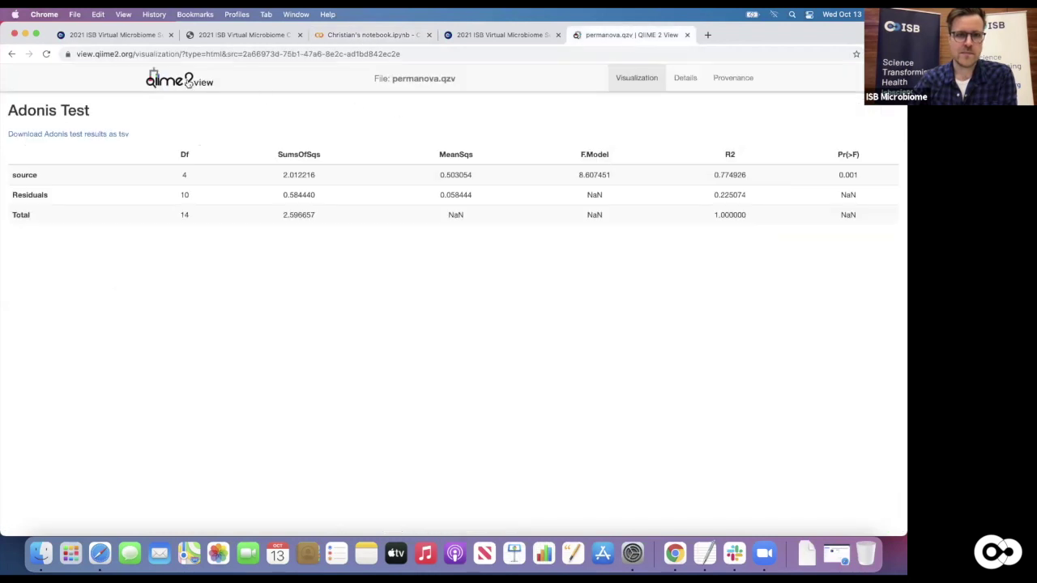
{"action": "left_click", "coordinate": [486, 217]}
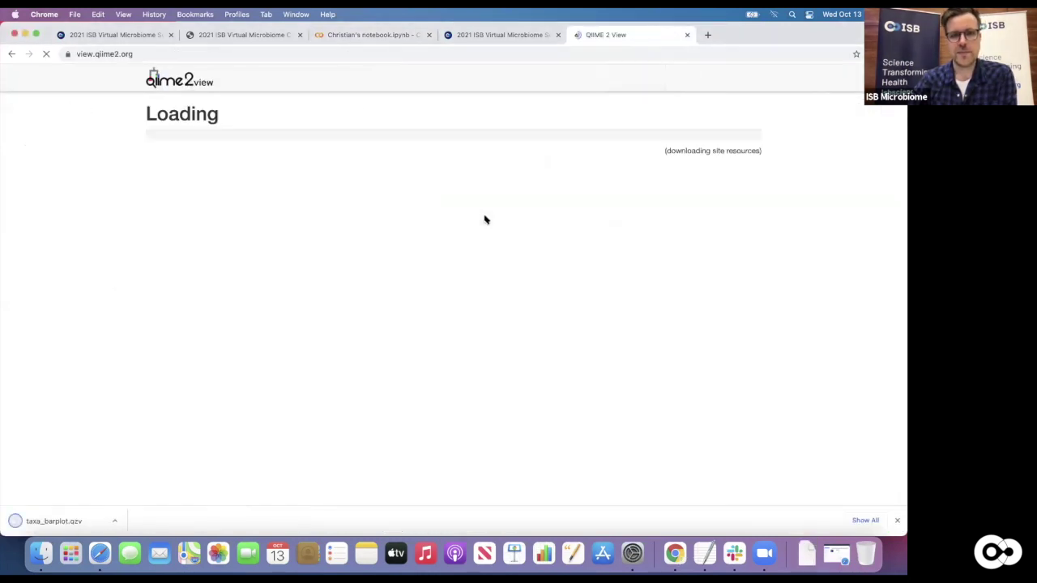
{"action": "left_click", "coordinate": [418, 179]}
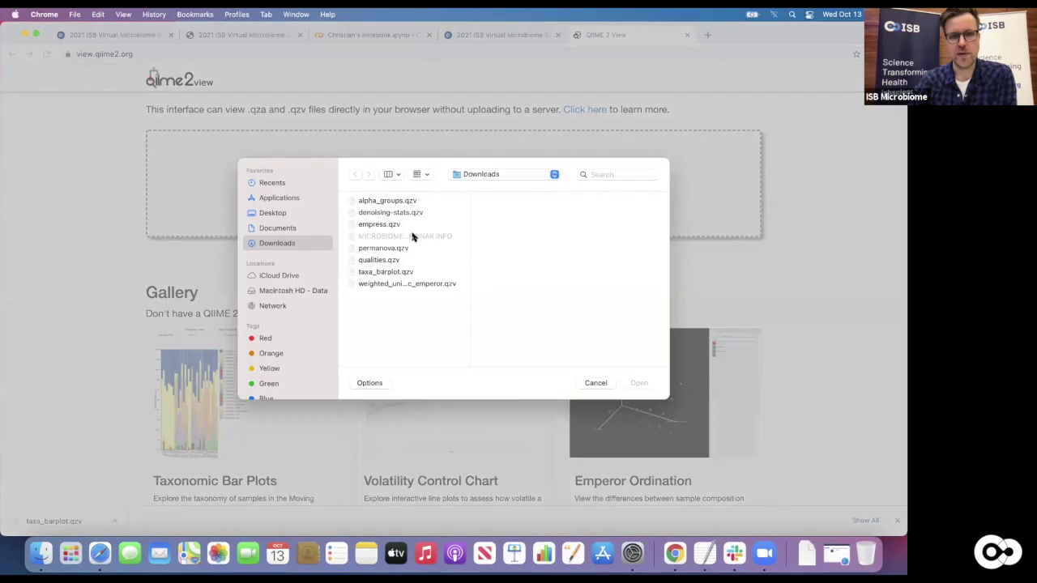
{"action": "left_click", "coordinate": [380, 273]}
{"action": "left_click", "coordinate": [639, 383]}
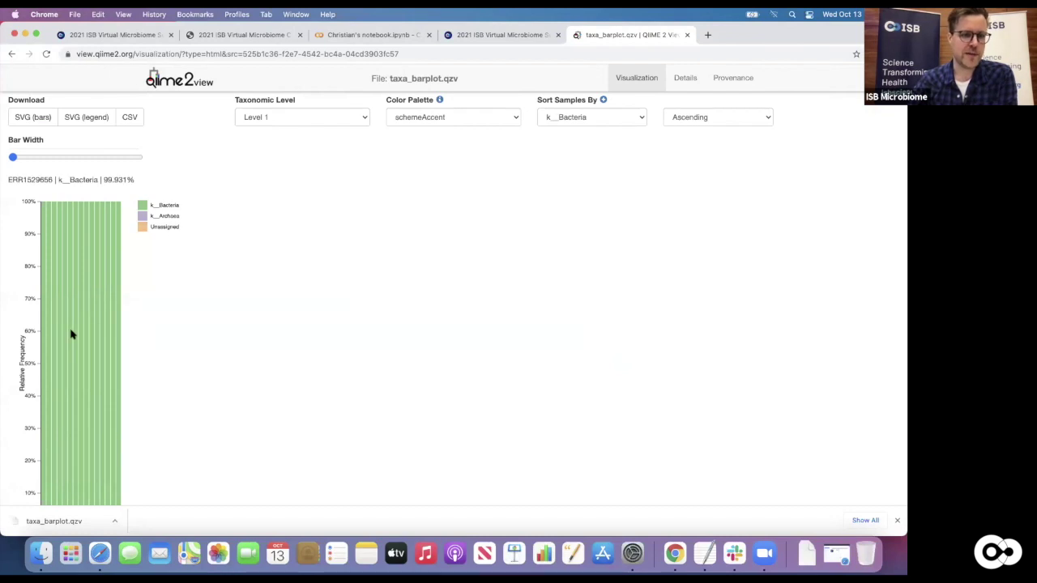
Look over the Level 1 taxa bars and set the taxonomic level to Level 7
{"action": "scroll", "coordinate": [203, 311], "scroll_direction": "down", "scroll_amount": 3}
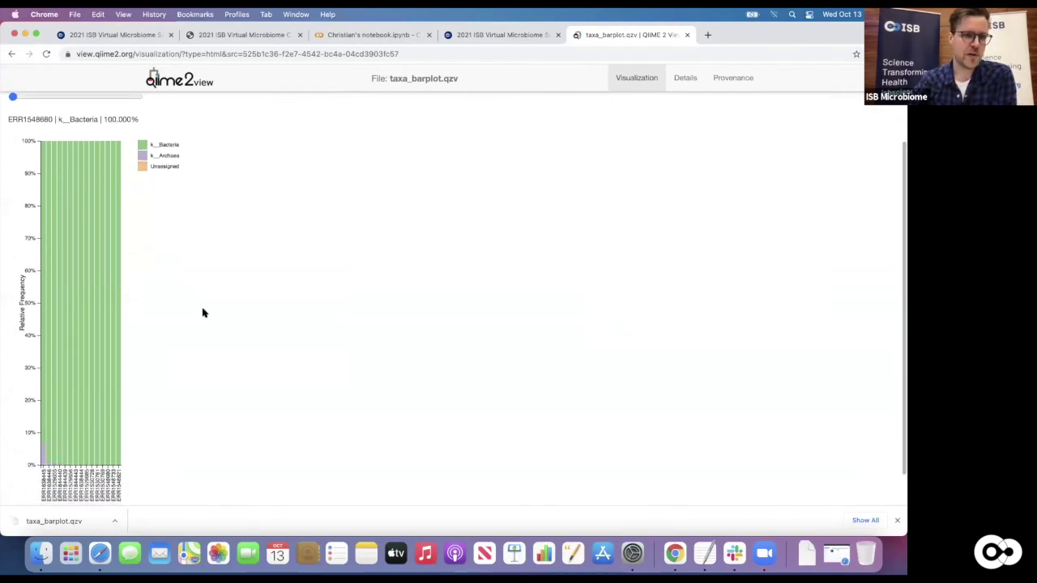
{"action": "scroll", "coordinate": [202, 312], "scroll_direction": "down", "scroll_amount": 1}
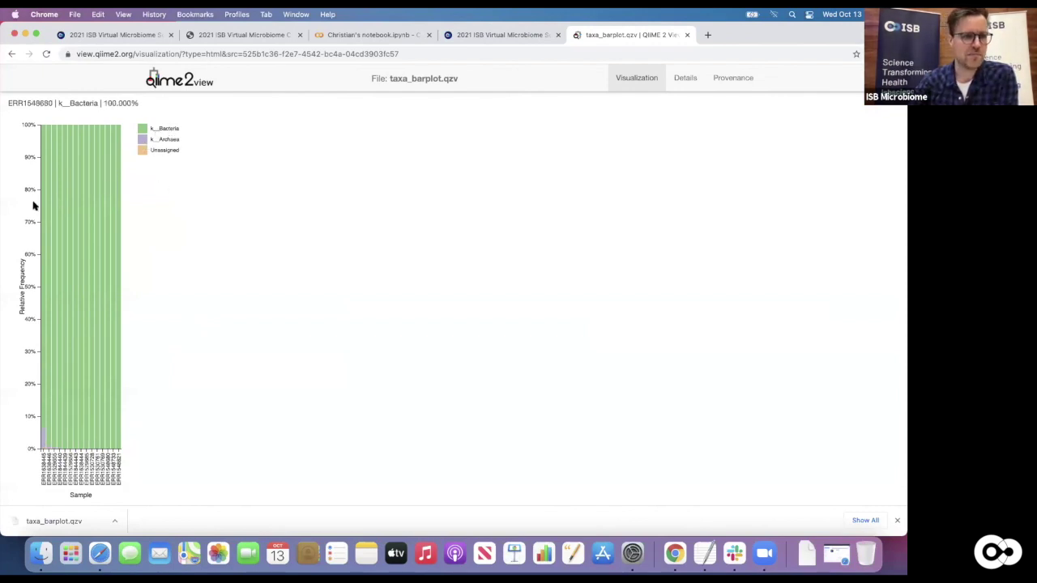
{"action": "scroll", "coordinate": [262, 199], "scroll_direction": "up", "scroll_amount": 2}
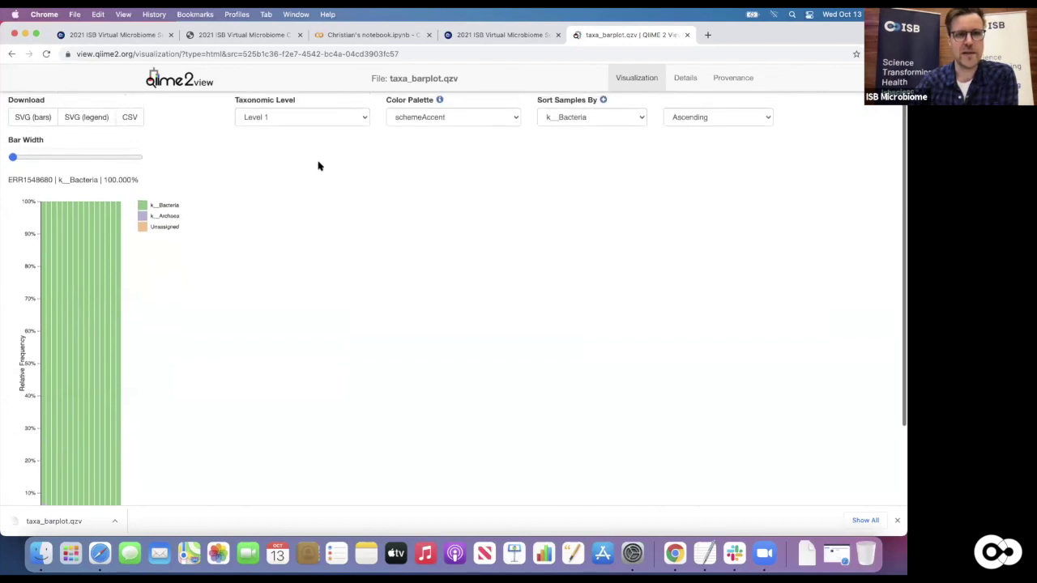
{"action": "left_click", "coordinate": [317, 122]}
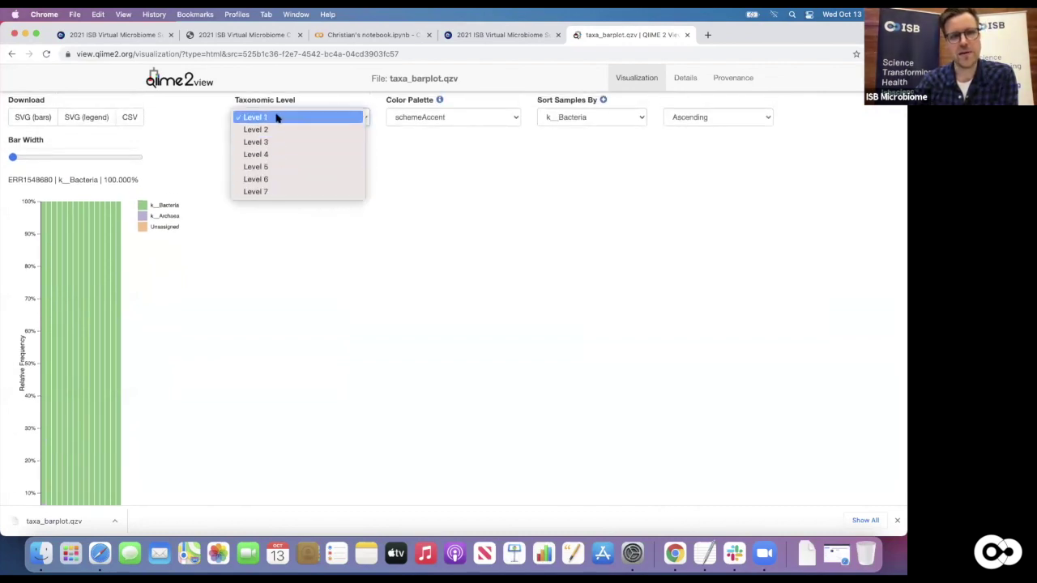
{"action": "left_click", "coordinate": [264, 194]}
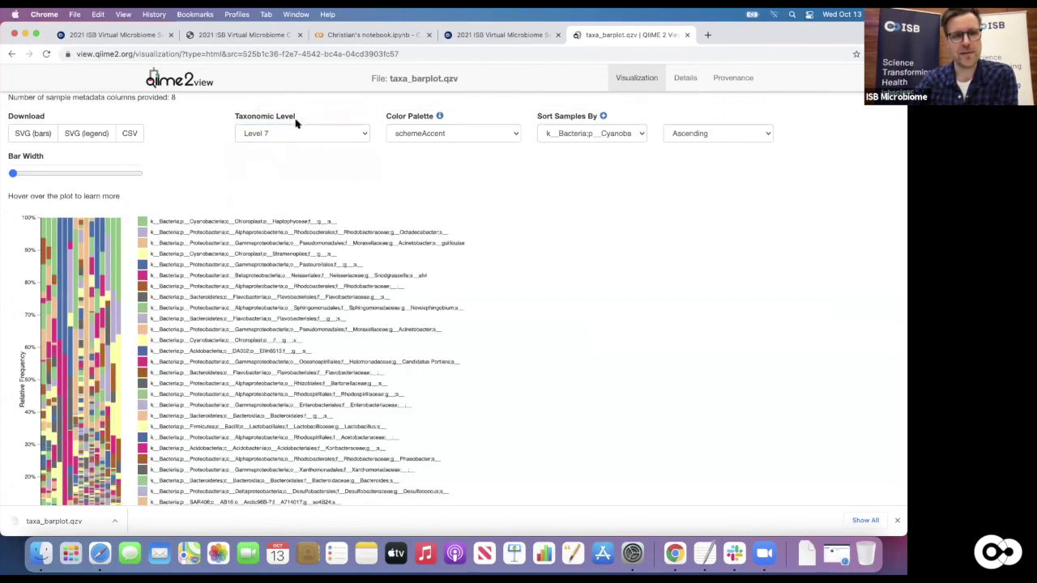
Examine the Level 7 taxa legend, highlighting the empty lower ranks of the Acidobacteria-5 entry
{"action": "scroll", "coordinate": [338, 266], "scroll_direction": "down", "scroll_amount": 10}
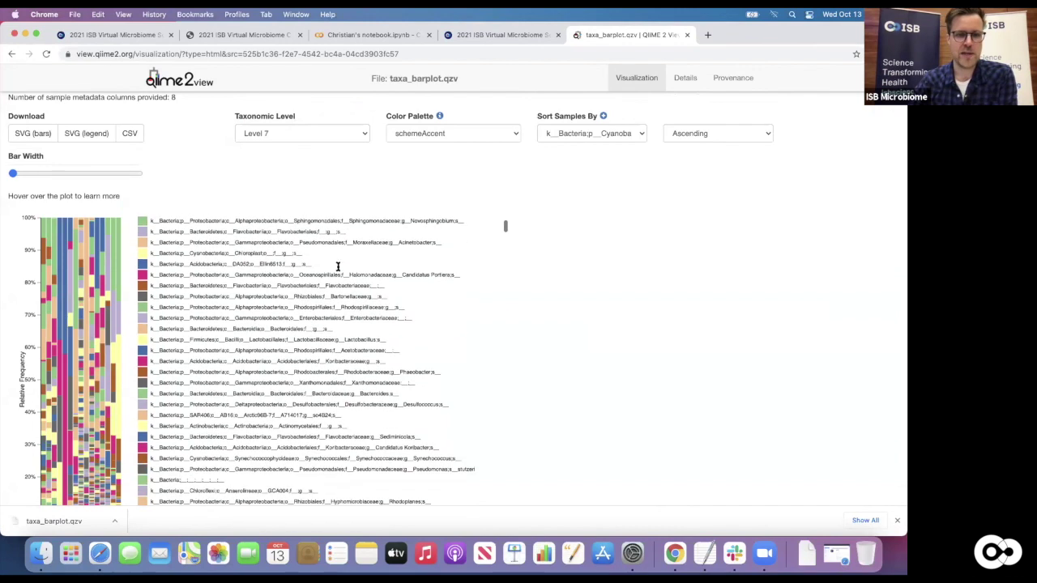
{"action": "scroll", "coordinate": [364, 277], "scroll_direction": "down", "scroll_amount": 5}
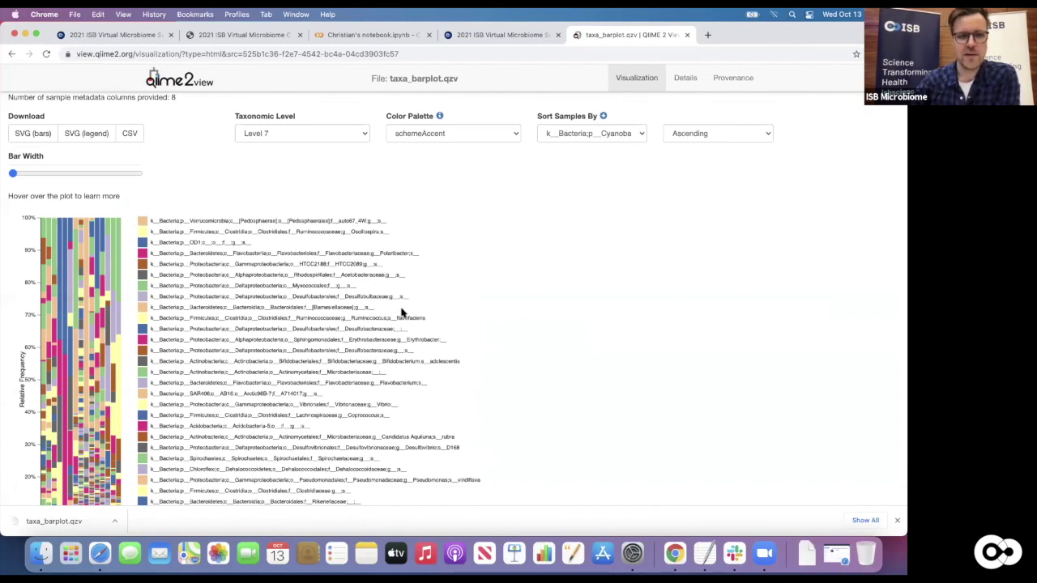
{"action": "scroll", "coordinate": [374, 341], "scroll_direction": "down", "scroll_amount": 2}
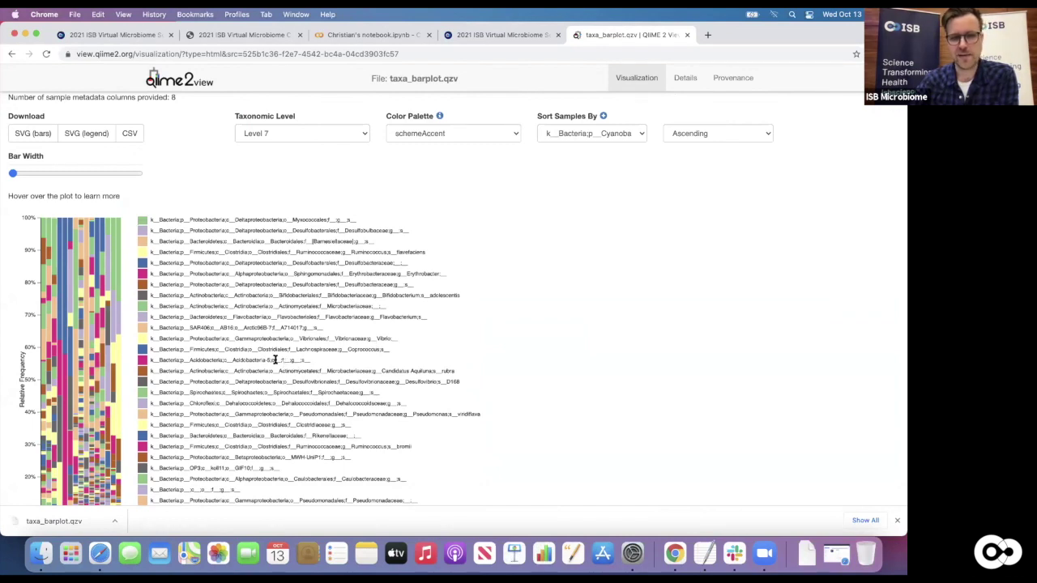
{"action": "left_click_drag", "start_coordinate": [272, 361], "coordinate": [308, 363]}
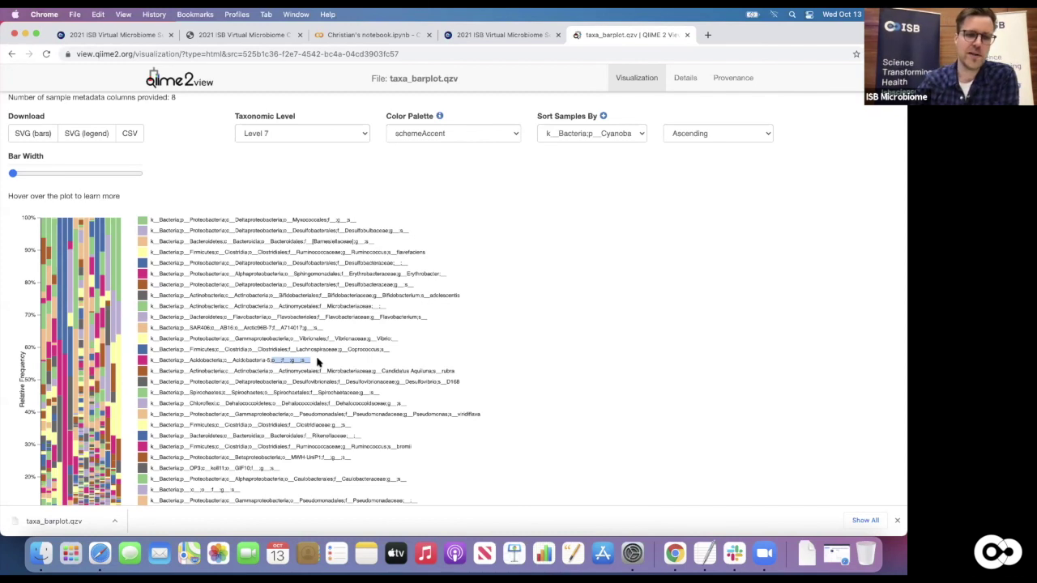
{"action": "left_click", "coordinate": [322, 356]}
{"action": "scroll", "coordinate": [323, 355], "scroll_direction": "up", "scroll_amount": 2}
{"action": "scroll", "coordinate": [367, 330], "scroll_direction": "down", "scroll_amount": 3}
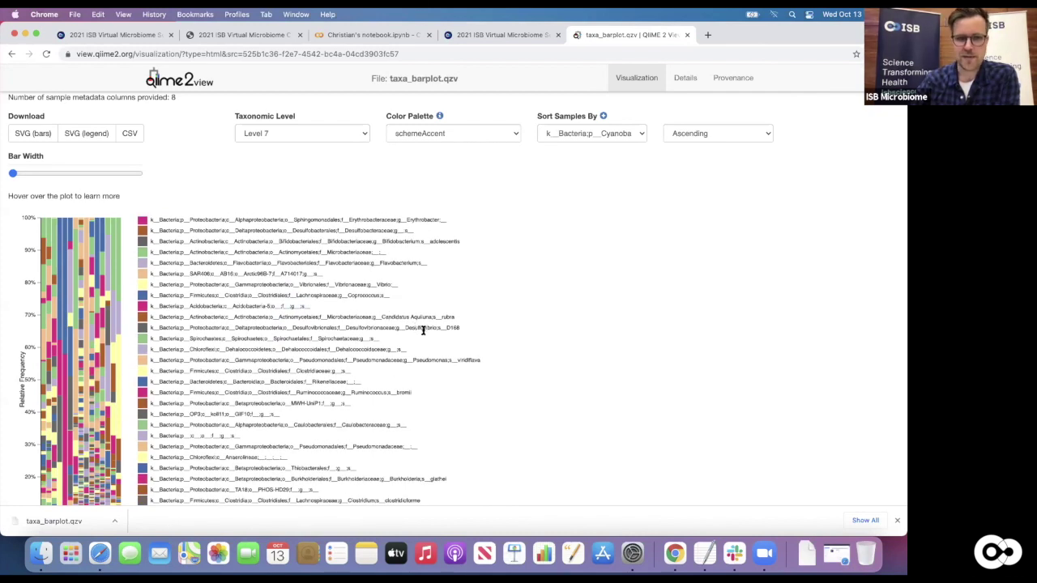
{"action": "scroll", "coordinate": [422, 326], "scroll_direction": "down", "scroll_amount": 10}
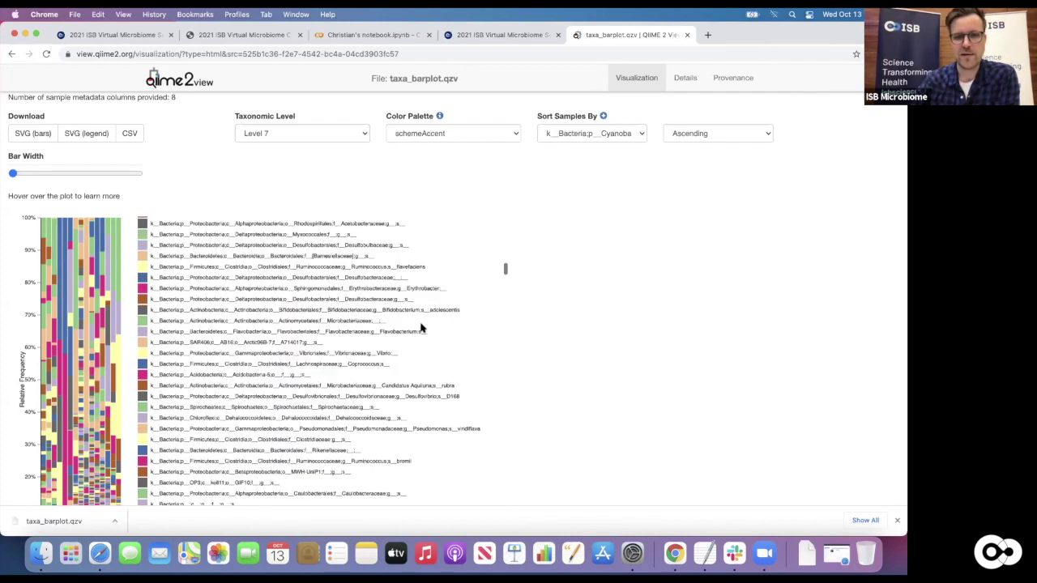
Set the taxonomic level to Level 6 and look through the genus-level legend
{"action": "left_click", "coordinate": [329, 136]}
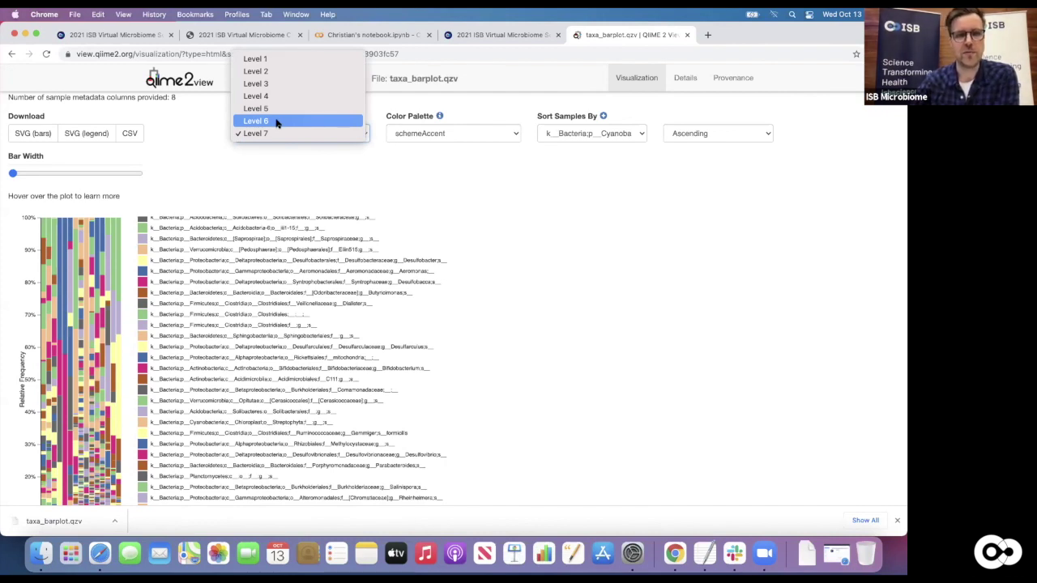
{"action": "key", "text": "Escape"}
{"action": "key", "text": "Up"}
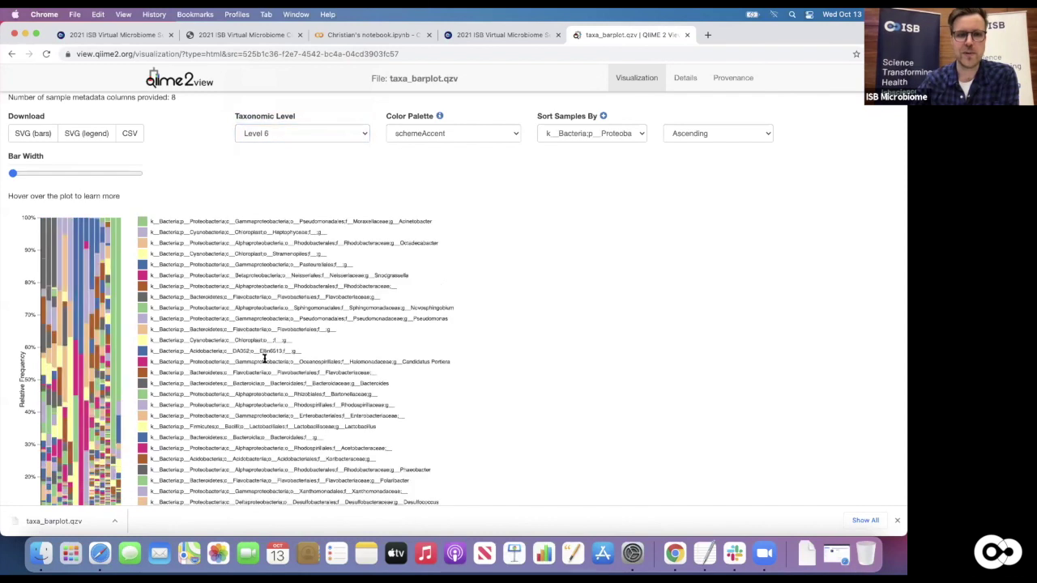
{"action": "scroll", "coordinate": [280, 348], "scroll_direction": "down", "scroll_amount": 3}
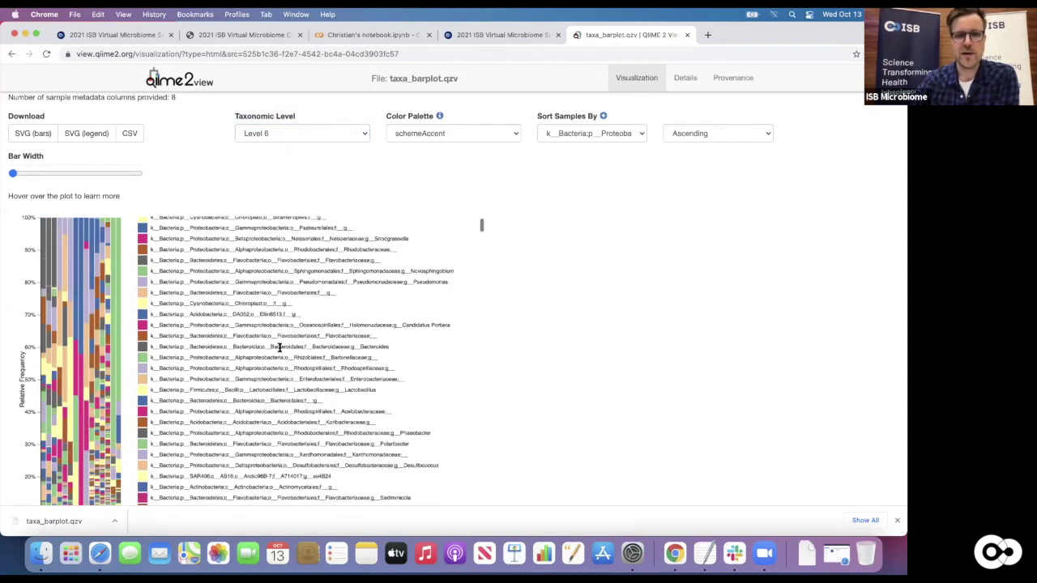
{"action": "scroll", "coordinate": [280, 349], "scroll_direction": "up", "scroll_amount": 2}
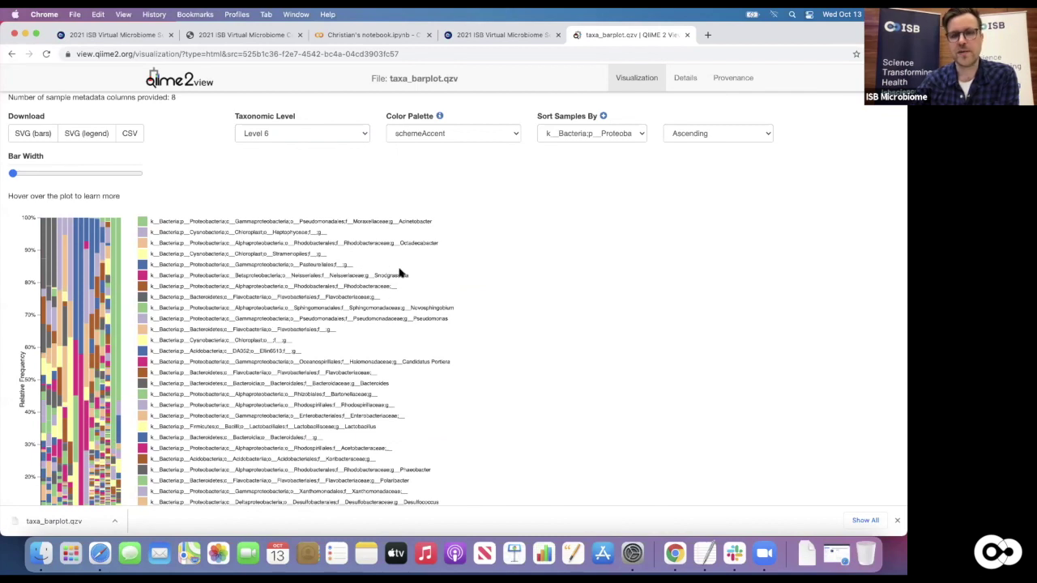
Set the taxonomic level to Level 2 and look through the phylum legend
{"action": "left_click", "coordinate": [298, 135]}
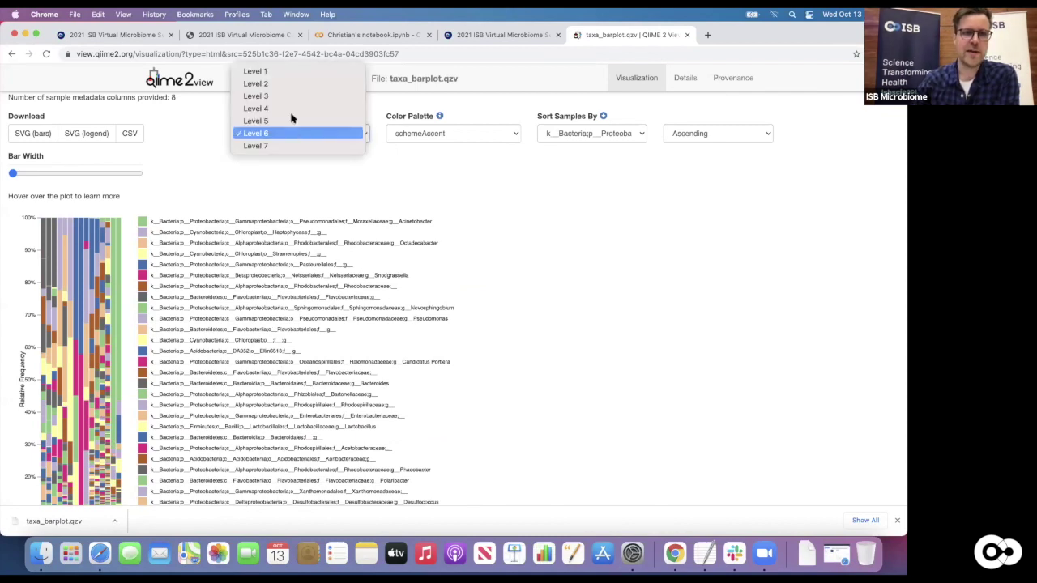
{"action": "left_click", "coordinate": [283, 84]}
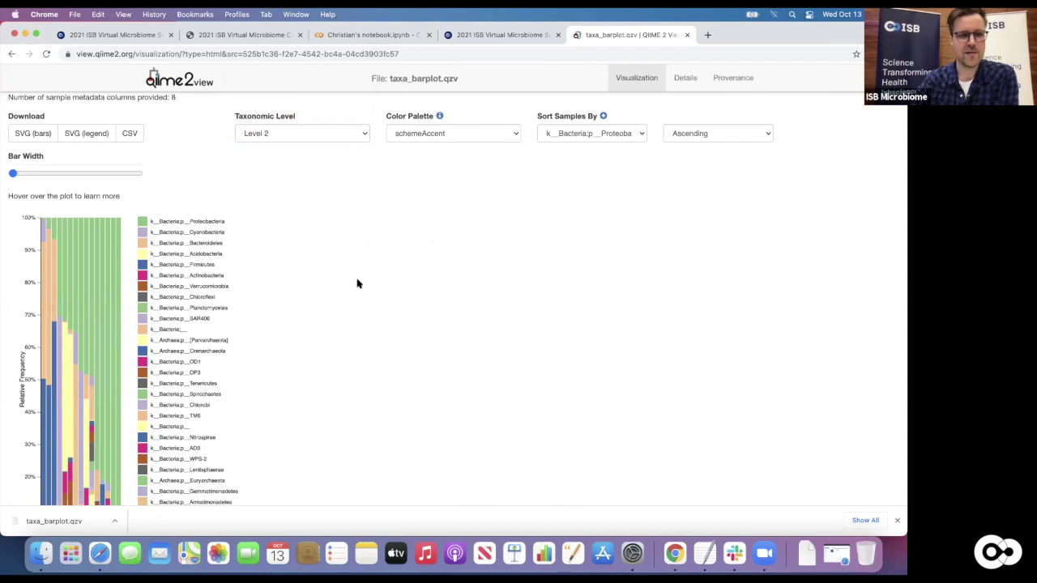
{"action": "scroll", "coordinate": [239, 326], "scroll_direction": "down", "scroll_amount": 2}
{"action": "scroll", "coordinate": [239, 325], "scroll_direction": "up", "scroll_amount": 2}
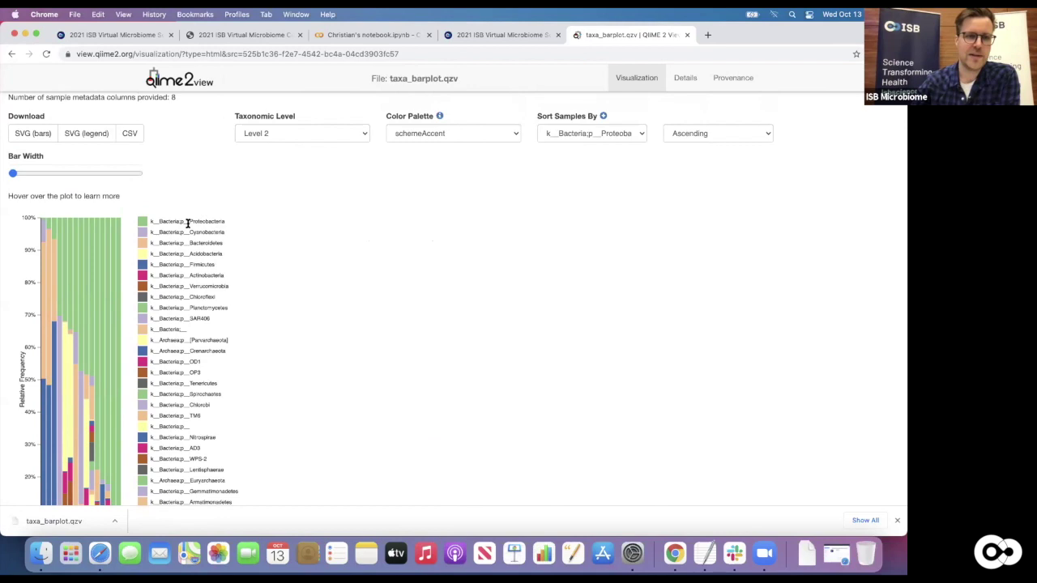
{"action": "scroll", "coordinate": [217, 303], "scroll_direction": "down", "scroll_amount": 3}
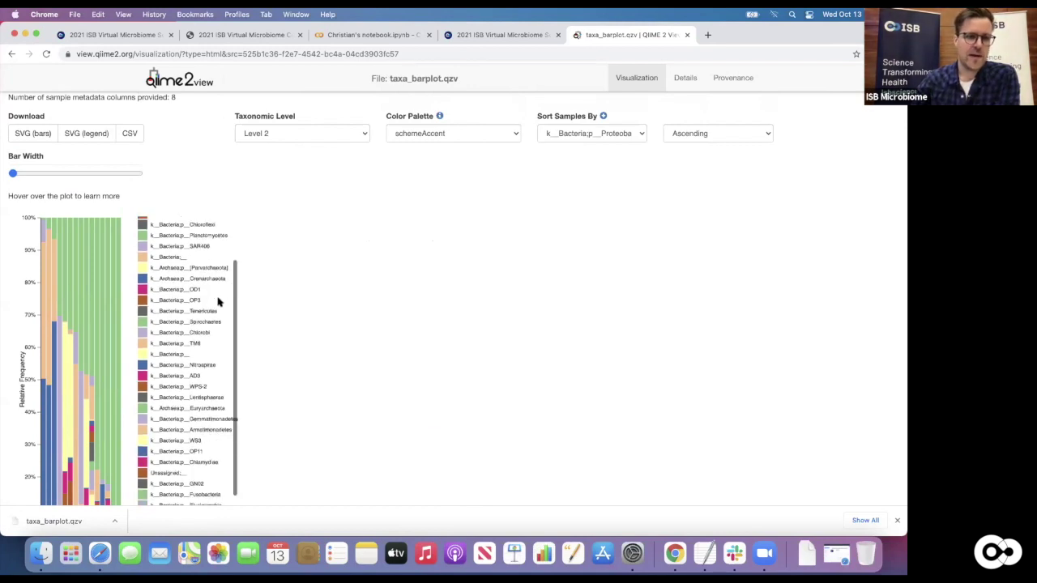
{"action": "scroll", "coordinate": [282, 299], "scroll_direction": "down", "scroll_amount": 3}
{"action": "scroll", "coordinate": [281, 297], "scroll_direction": "up", "scroll_amount": 3}
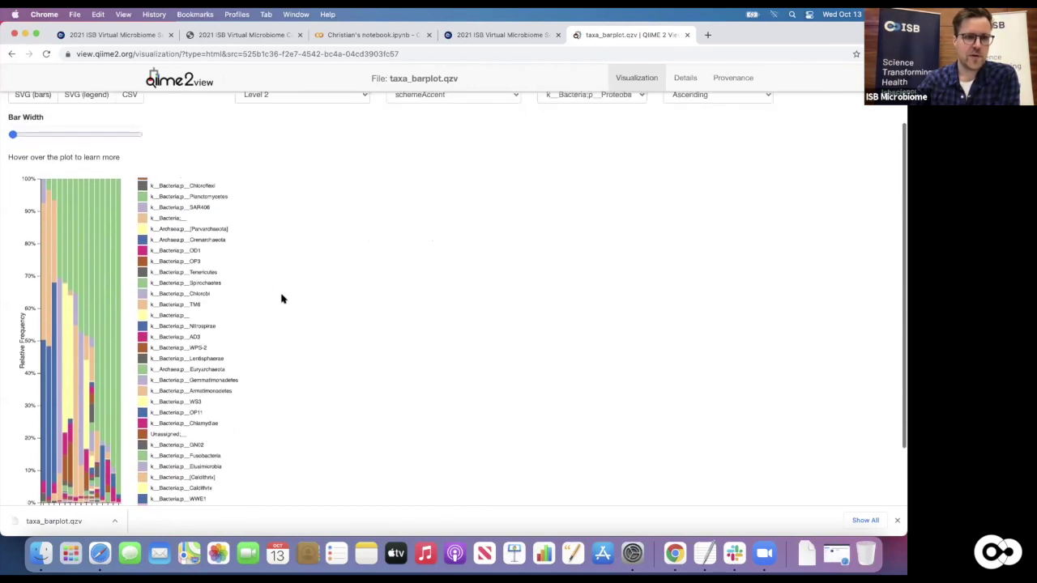
Widen the bars to about three quarters of the bar width range and examine the phylum proportions per sample
{"action": "left_click_drag", "start_coordinate": [13, 171], "coordinate": [111, 183]}
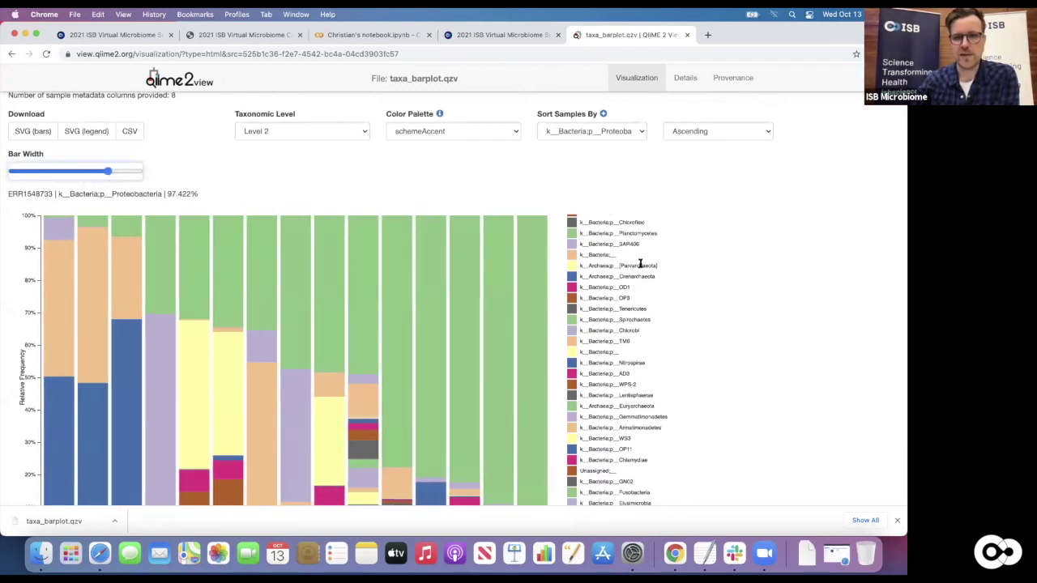
{"action": "scroll", "coordinate": [629, 275], "scroll_direction": "up", "scroll_amount": 3}
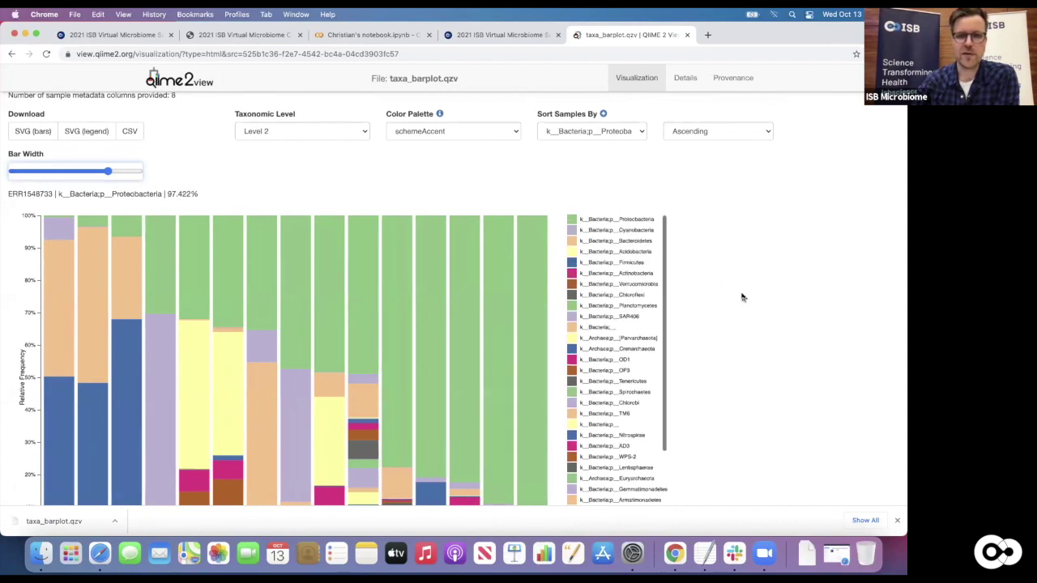
{"action": "scroll", "coordinate": [742, 297], "scroll_direction": "down", "scroll_amount": 3}
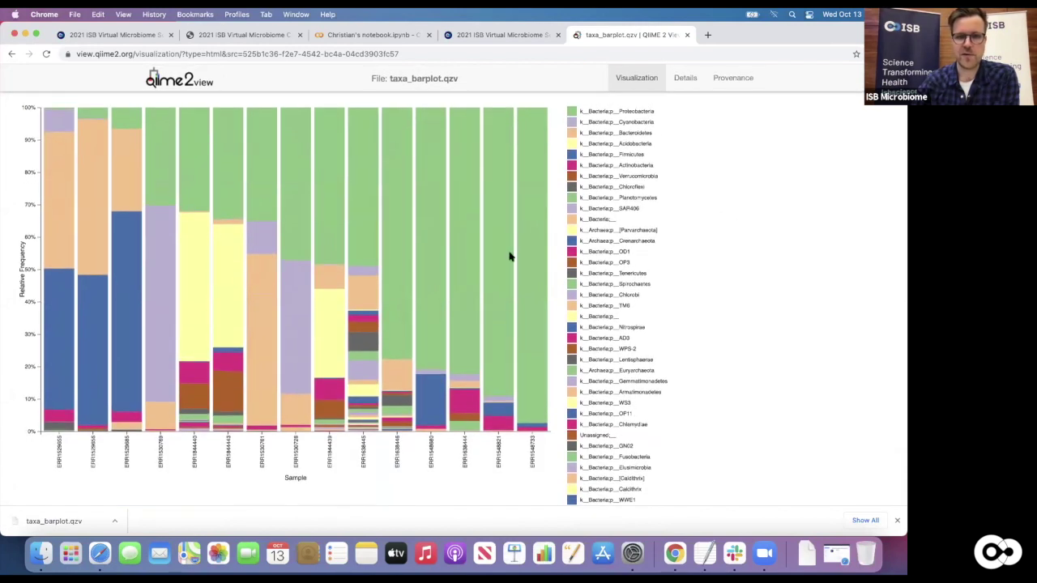
{"action": "scroll", "coordinate": [510, 257], "scroll_direction": "up", "scroll_amount": 2}
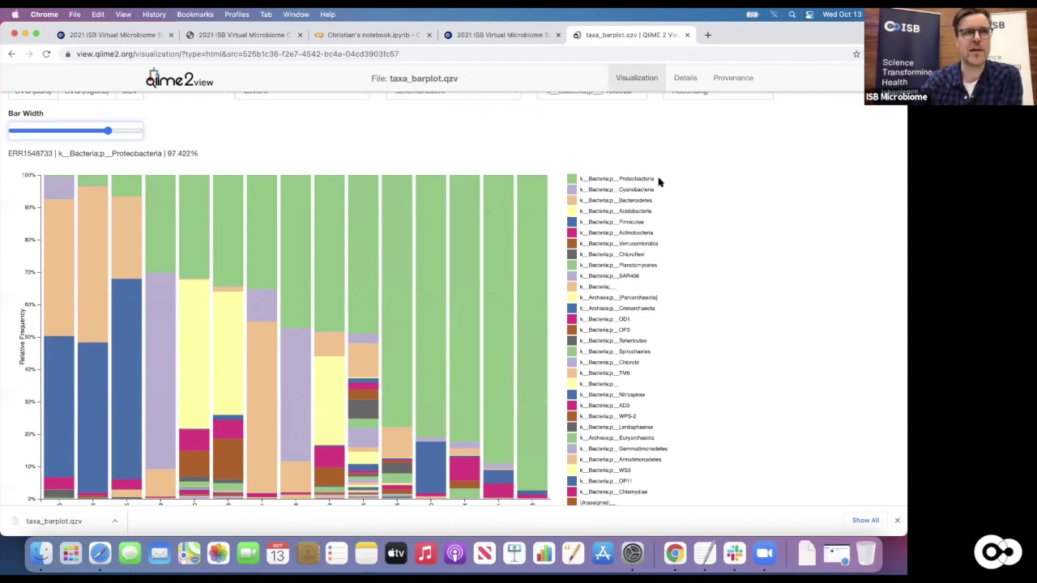
{"action": "scroll", "coordinate": [679, 203], "scroll_direction": "up", "scroll_amount": 1}
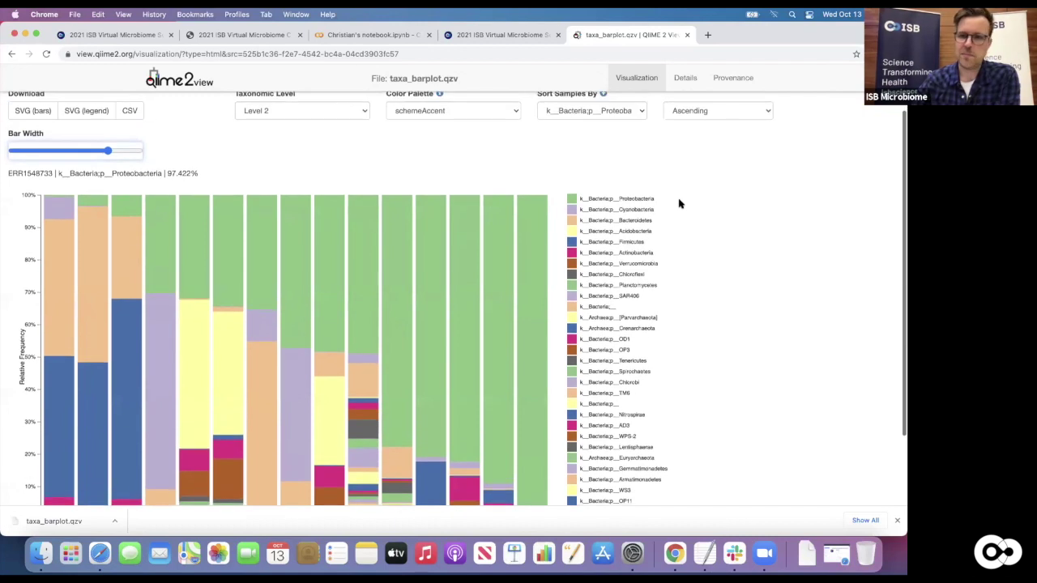
{"action": "scroll", "coordinate": [679, 203], "scroll_direction": "down", "scroll_amount": 2}
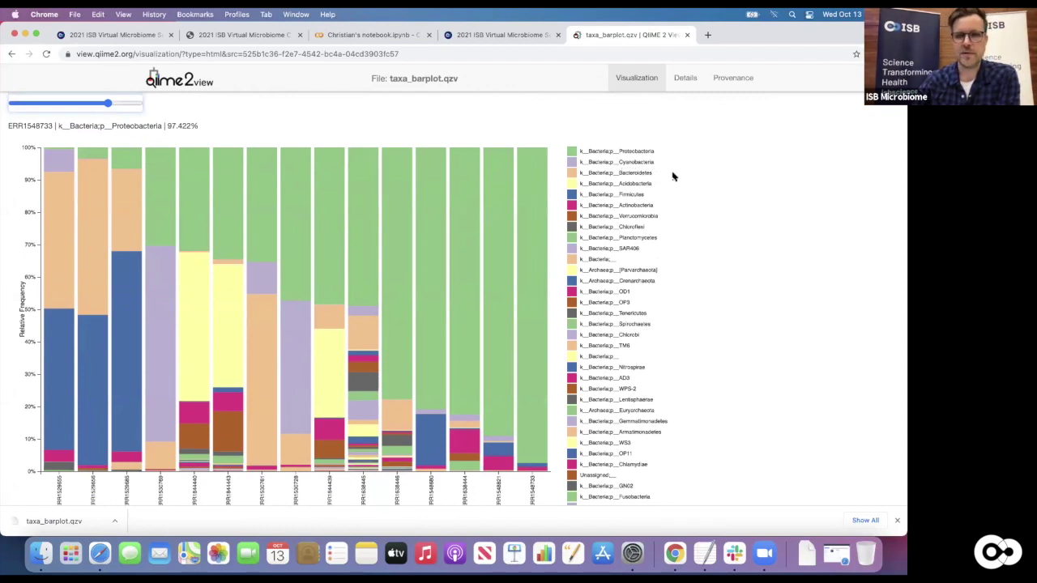
{"action": "scroll", "coordinate": [673, 177], "scroll_direction": "up", "scroll_amount": 2}
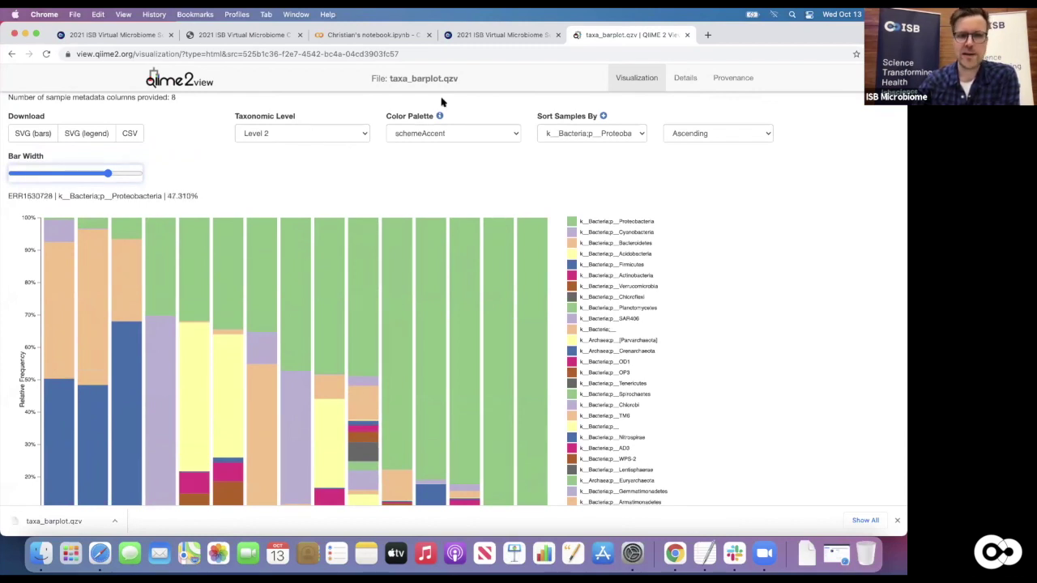
Sort the samples by the source metadata column and compare phylum composition across the sample sources
{"action": "left_click", "coordinate": [603, 135]}
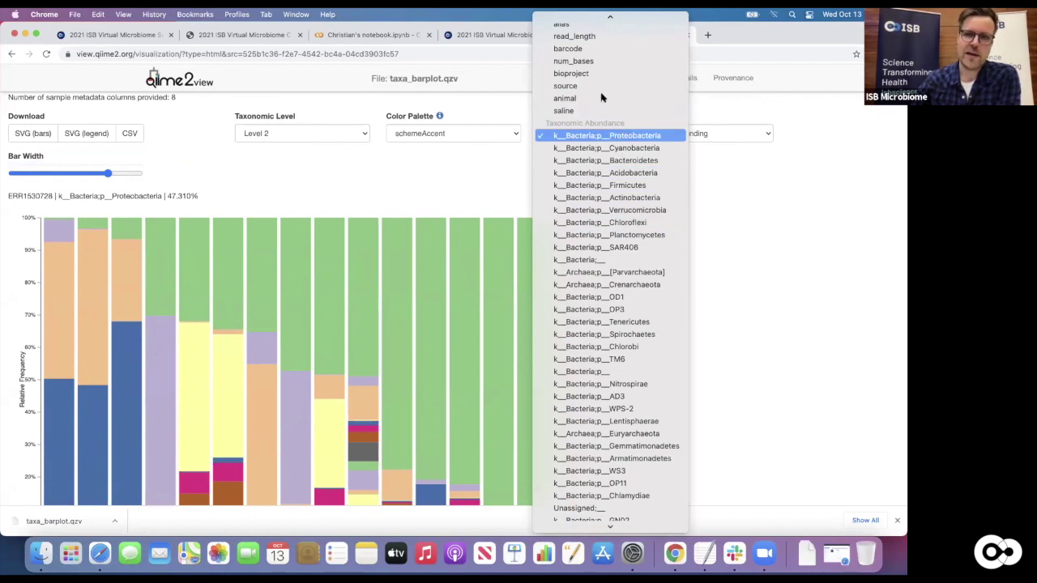
{"action": "scroll", "coordinate": [594, 71], "scroll_direction": "up", "scroll_amount": 1}
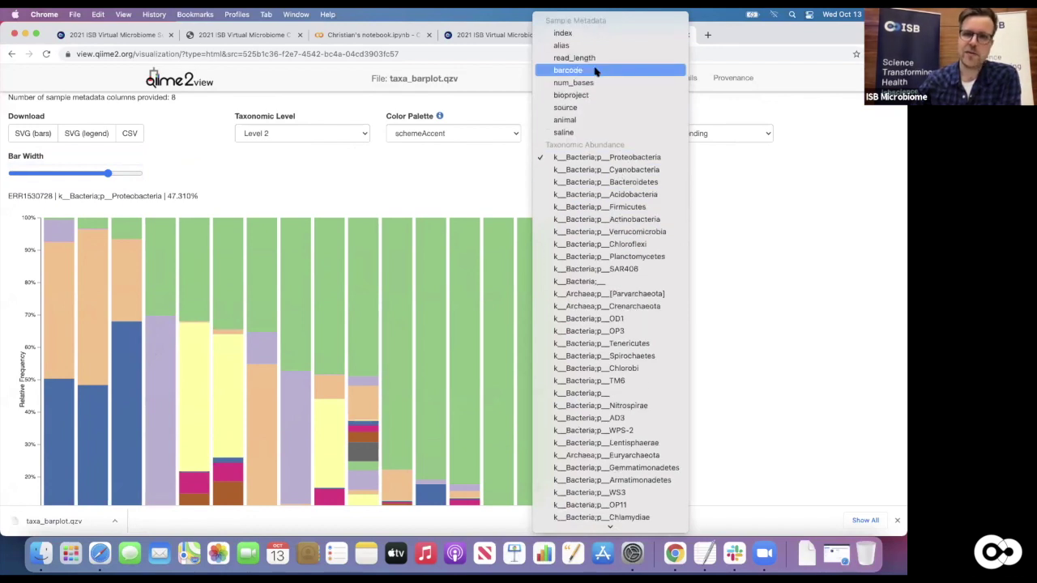
{"action": "left_click", "coordinate": [586, 112]}
{"action": "scroll", "coordinate": [692, 277], "scroll_direction": "down", "scroll_amount": 3}
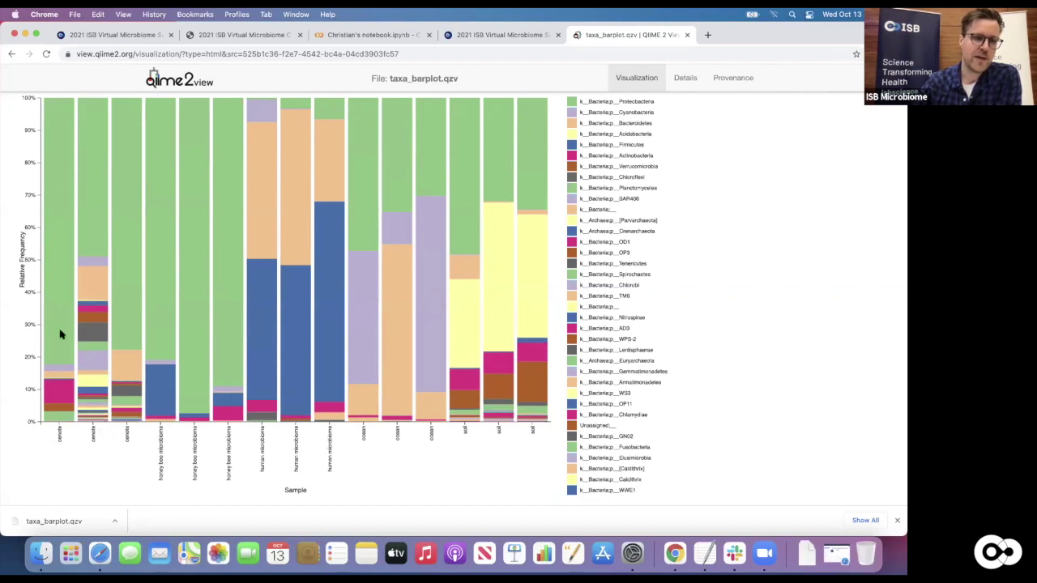
{"action": "scroll", "coordinate": [189, 315], "scroll_direction": "up", "scroll_amount": 3}
{"action": "scroll", "coordinate": [190, 315], "scroll_direction": "down", "scroll_amount": 3}
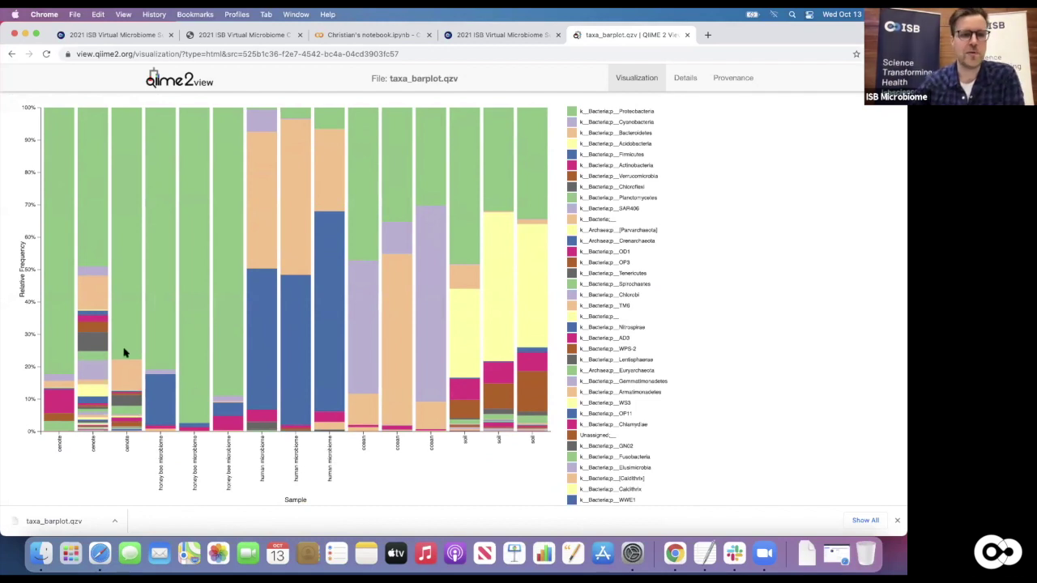
Examine the phylum proportions in the honey bee, human microbiome and ocean samples of the taxa barplot
{"action": "mouse_move", "coordinate": [176, 294]}
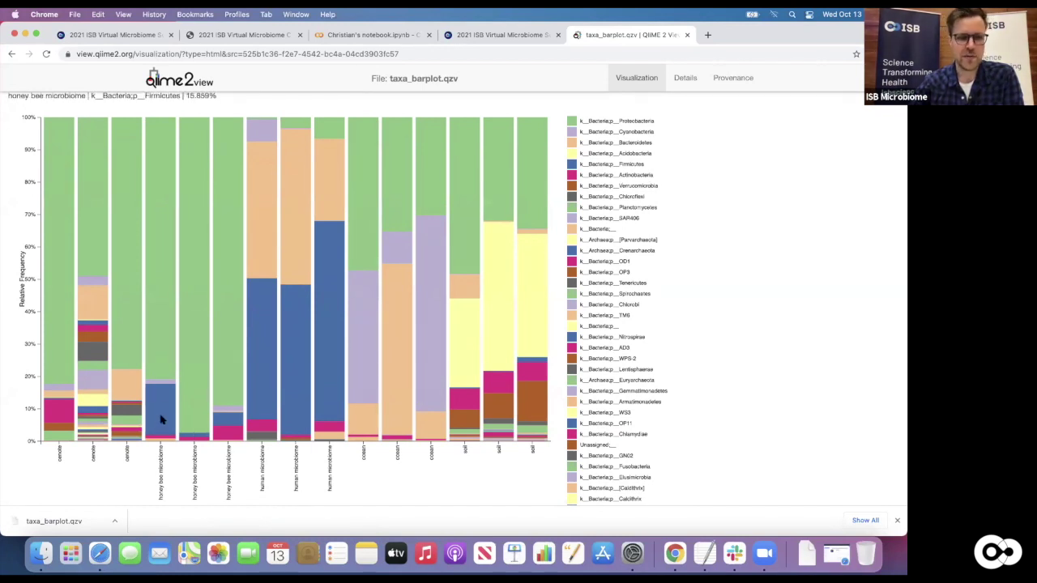
{"action": "scroll", "coordinate": [203, 378], "scroll_direction": "down", "scroll_amount": 1}
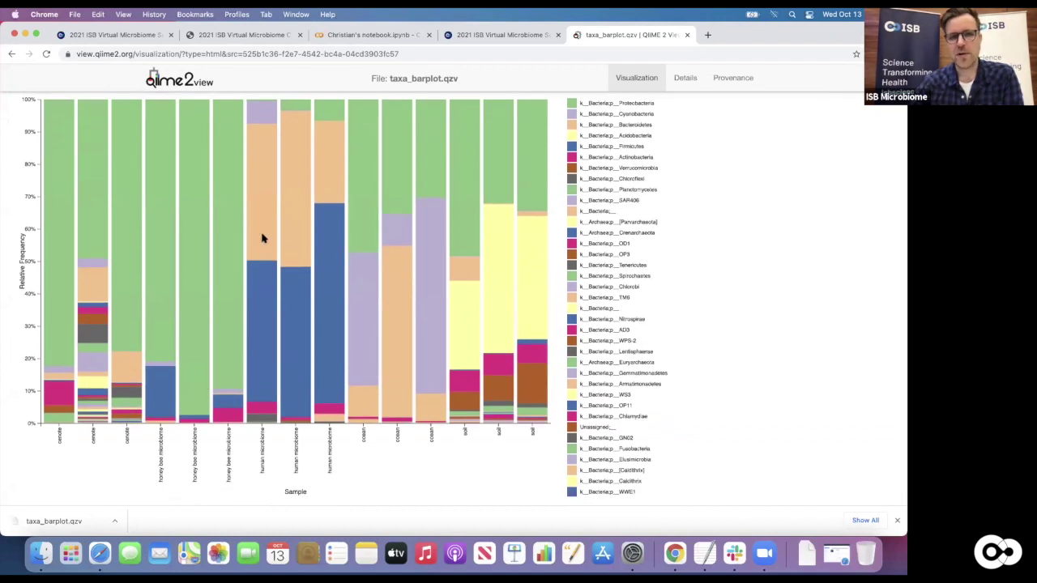
{"action": "scroll", "coordinate": [262, 242], "scroll_direction": "up", "scroll_amount": 3}
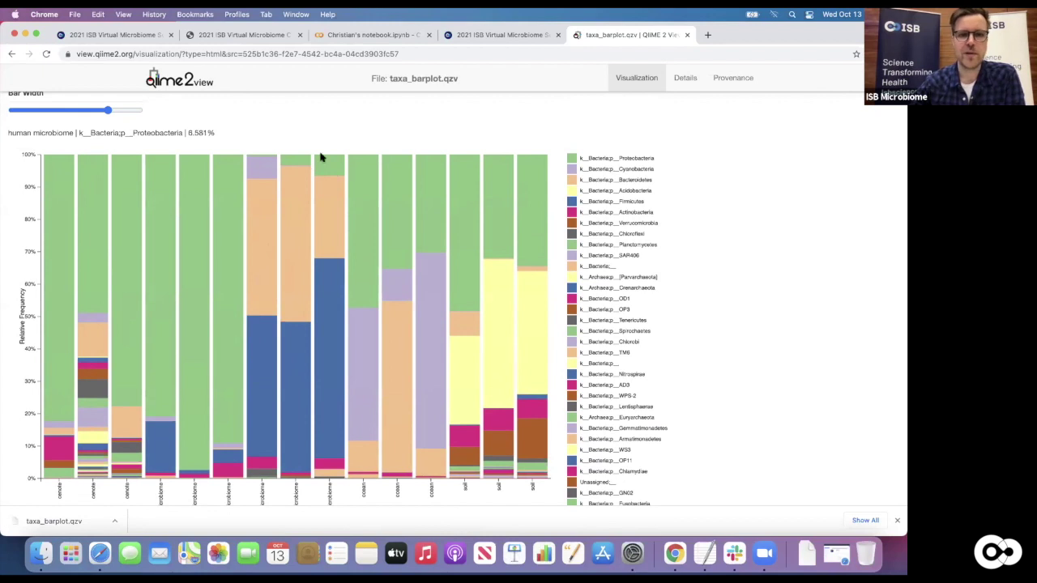
{"action": "scroll", "coordinate": [340, 144], "scroll_direction": "down", "scroll_amount": 1}
{"action": "scroll", "coordinate": [340, 144], "scroll_direction": "down", "scroll_amount": 2}
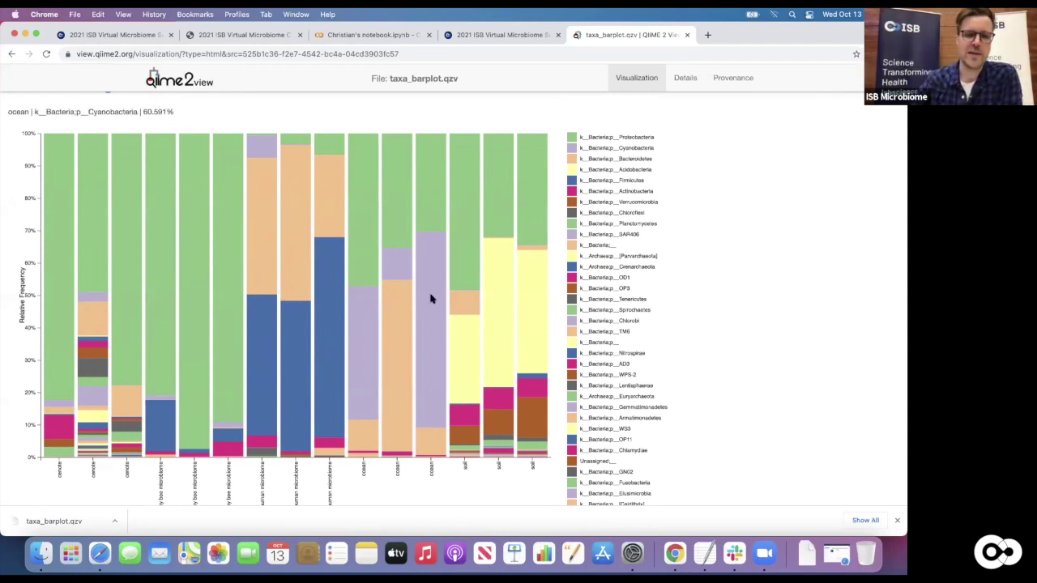
{"action": "scroll", "coordinate": [429, 296], "scroll_direction": "down", "scroll_amount": 2}
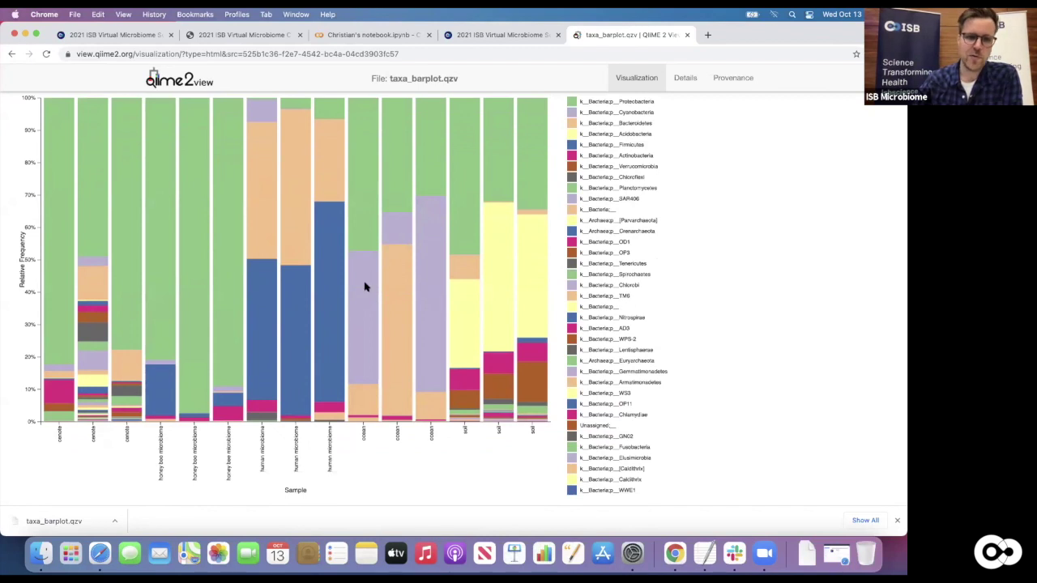
{"action": "scroll", "coordinate": [365, 287], "scroll_direction": "up", "scroll_amount": 4}
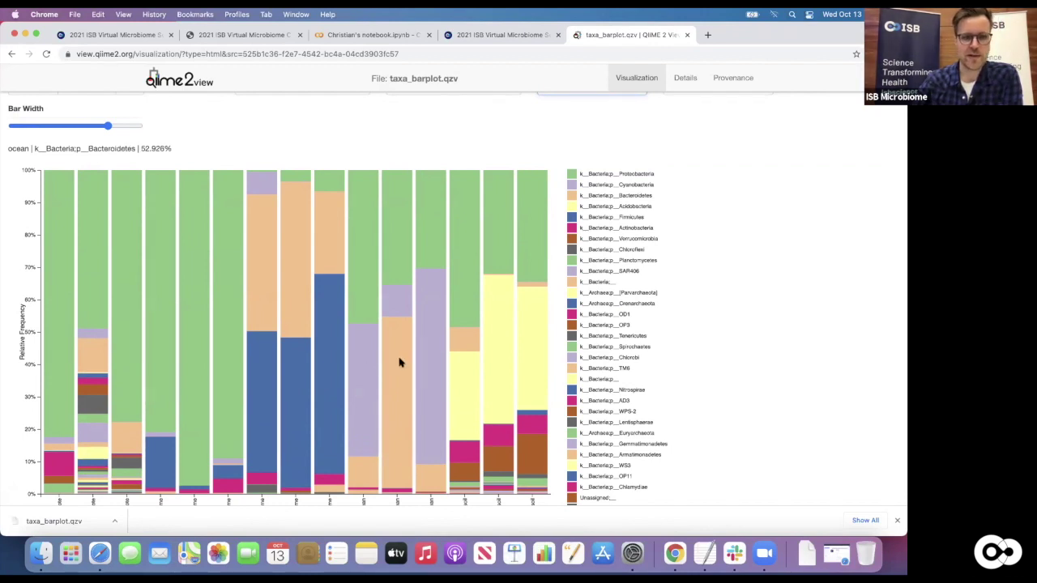
{"action": "scroll", "coordinate": [398, 362], "scroll_direction": "down", "scroll_amount": 2}
{"action": "scroll", "coordinate": [399, 362], "scroll_direction": "up", "scroll_amount": 3}
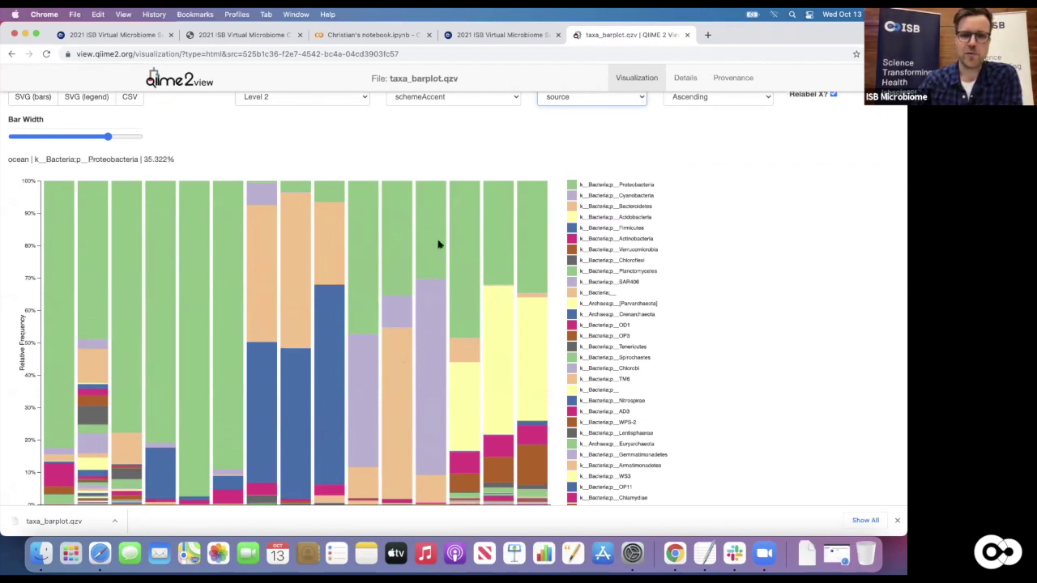
Examine the Acidobacteria, Verrucomicrobia and Proteobacteria proportions in the soil samples and compare them with the human microbiome samples
{"action": "scroll", "coordinate": [505, 251], "scroll_direction": "down", "scroll_amount": 2}
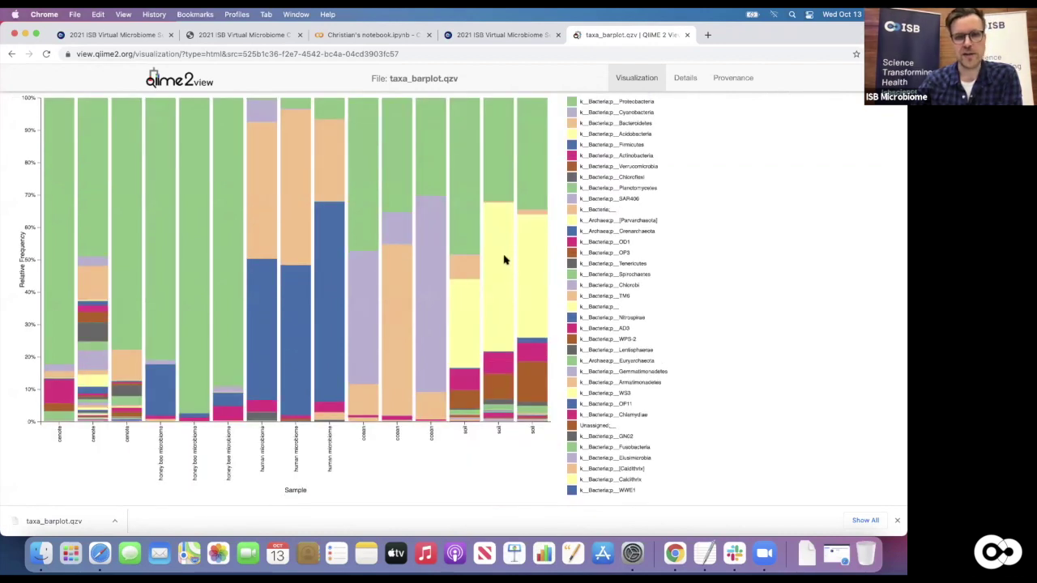
{"action": "scroll", "coordinate": [503, 264], "scroll_direction": "up", "scroll_amount": 1}
{"action": "scroll", "coordinate": [505, 296], "scroll_direction": "up", "scroll_amount": 1}
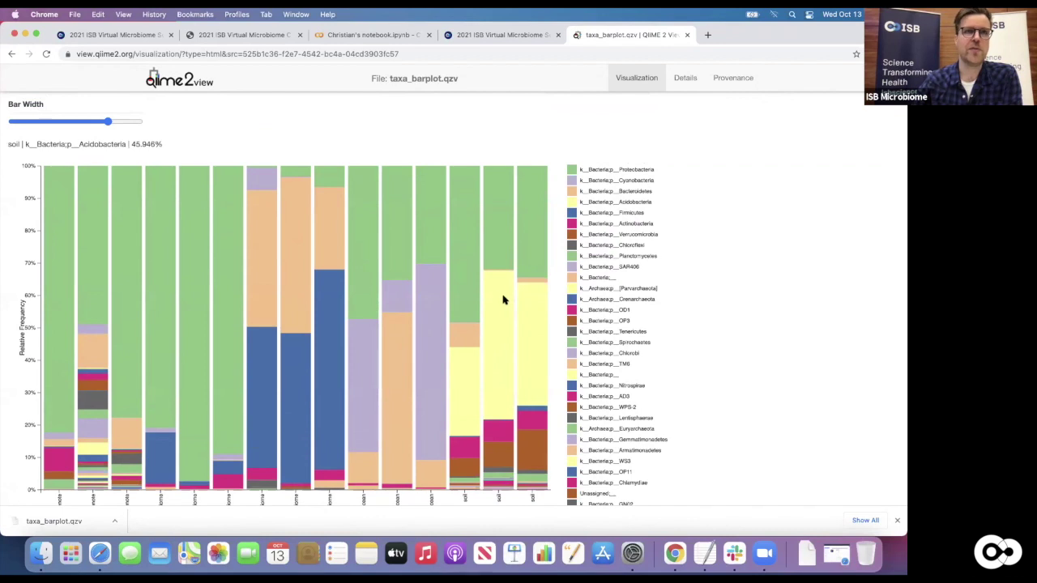
{"action": "scroll", "coordinate": [503, 300], "scroll_direction": "down", "scroll_amount": 2}
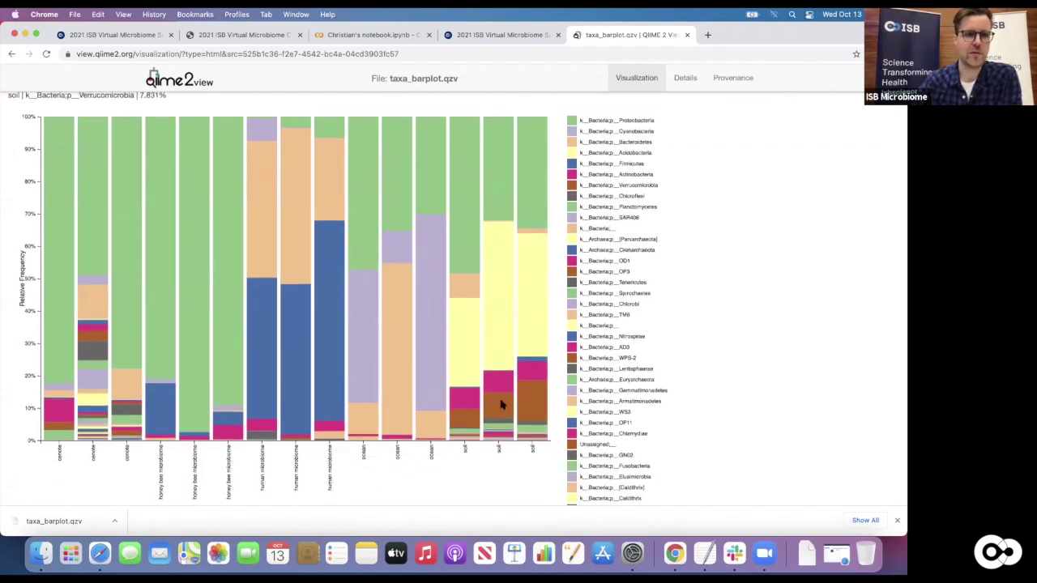
{"action": "scroll", "coordinate": [502, 294], "scroll_direction": "up", "scroll_amount": 3}
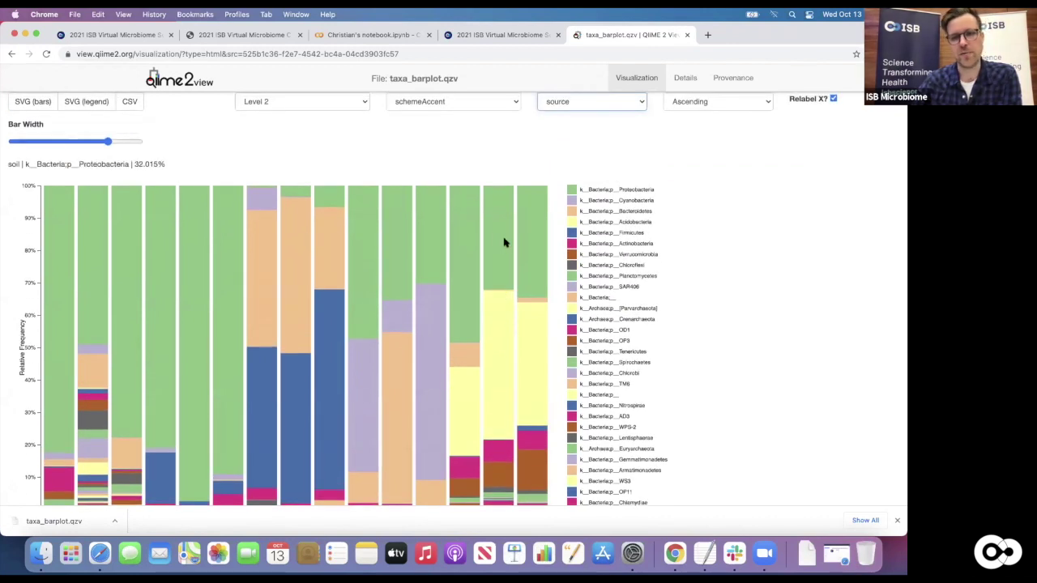
{"action": "scroll", "coordinate": [470, 229], "scroll_direction": "down", "scroll_amount": 3}
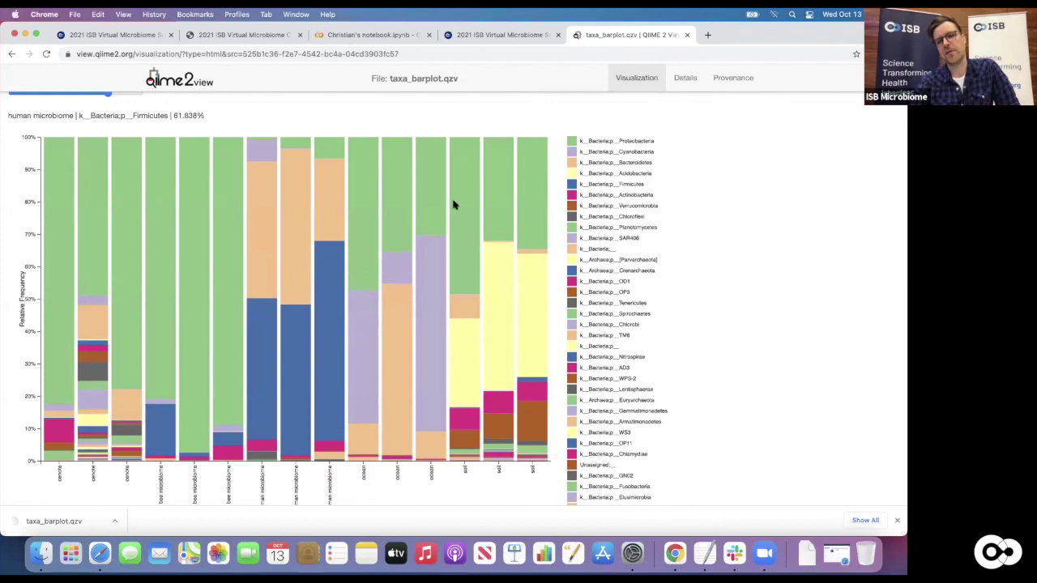
{"action": "scroll", "coordinate": [479, 188], "scroll_direction": "up", "scroll_amount": 3}
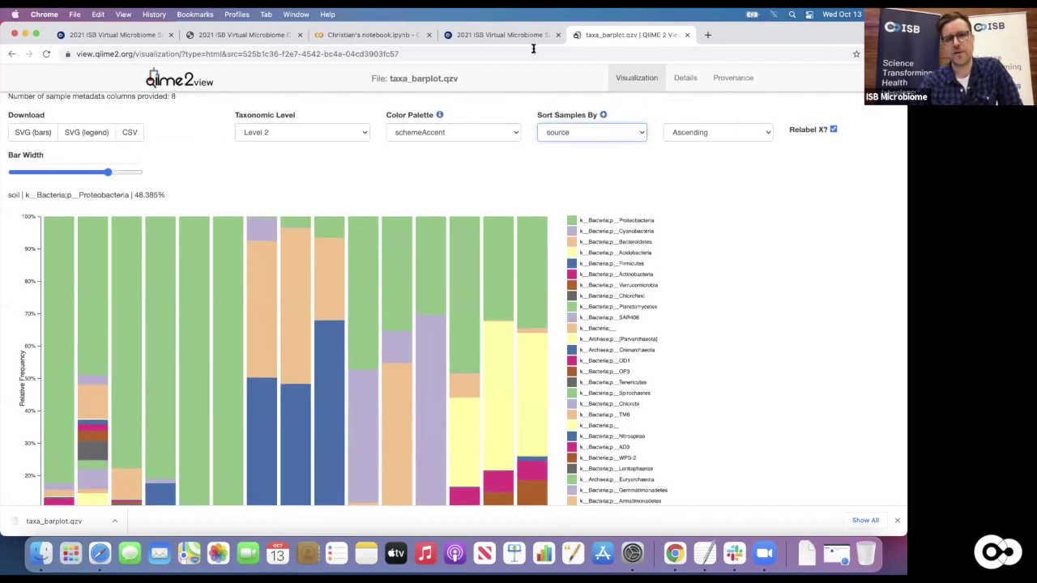
Return to the Colab notebook and review the taxonomic classification and taxa barplot cells
{"action": "left_click", "coordinate": [367, 35]}
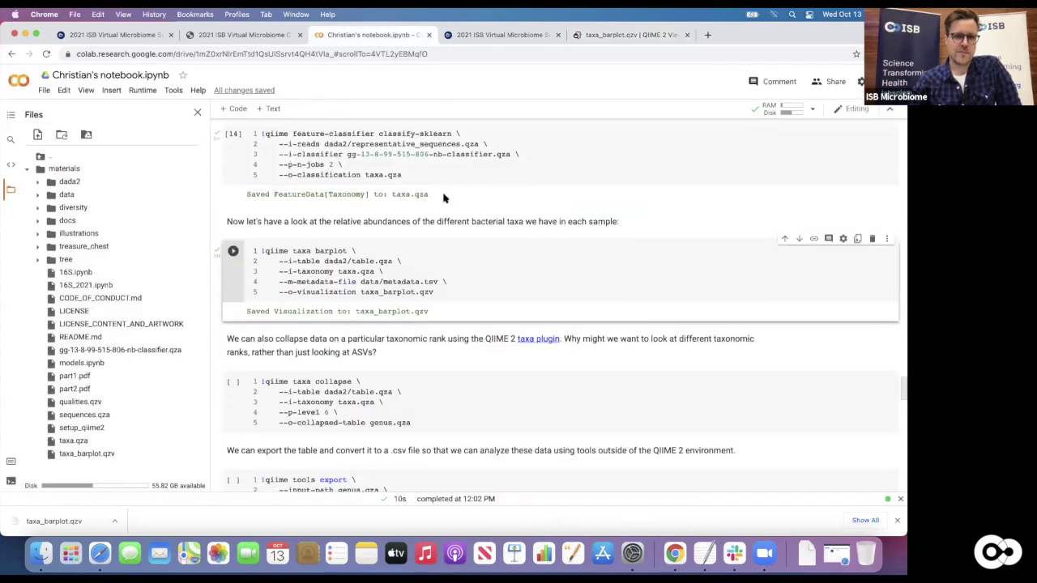
{"action": "scroll", "coordinate": [449, 206], "scroll_direction": "down", "scroll_amount": 1}
{"action": "scroll", "coordinate": [452, 215], "scroll_direction": "down", "scroll_amount": 1}
{"action": "scroll", "coordinate": [452, 215], "scroll_direction": "up", "scroll_amount": 2}
{"action": "scroll", "coordinate": [452, 217], "scroll_direction": "down", "scroll_amount": 3}
{"action": "scroll", "coordinate": [451, 215], "scroll_direction": "up", "scroll_amount": 2}
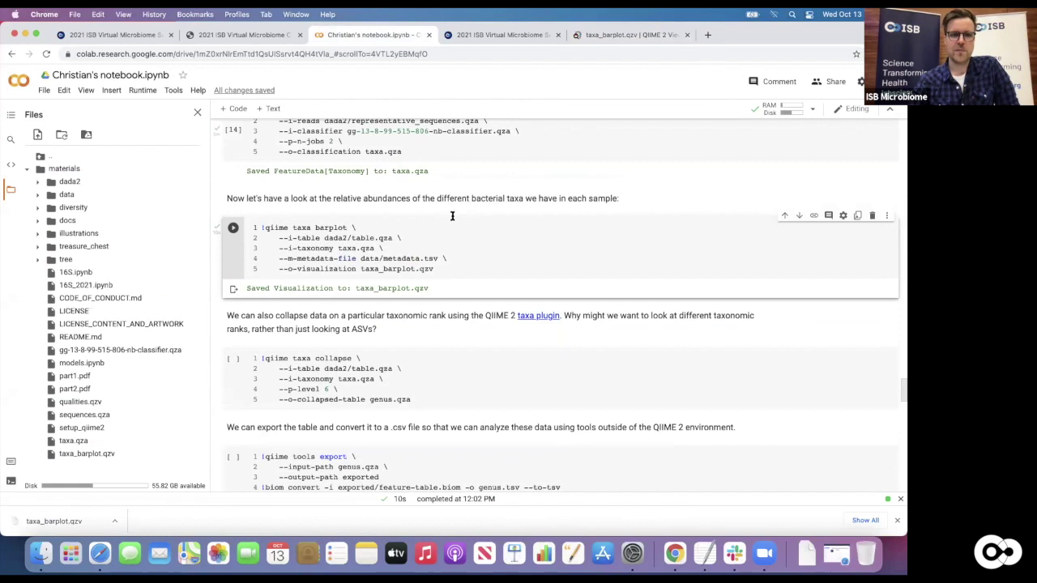
{"action": "scroll", "coordinate": [508, 246], "scroll_direction": "up", "scroll_amount": 7}
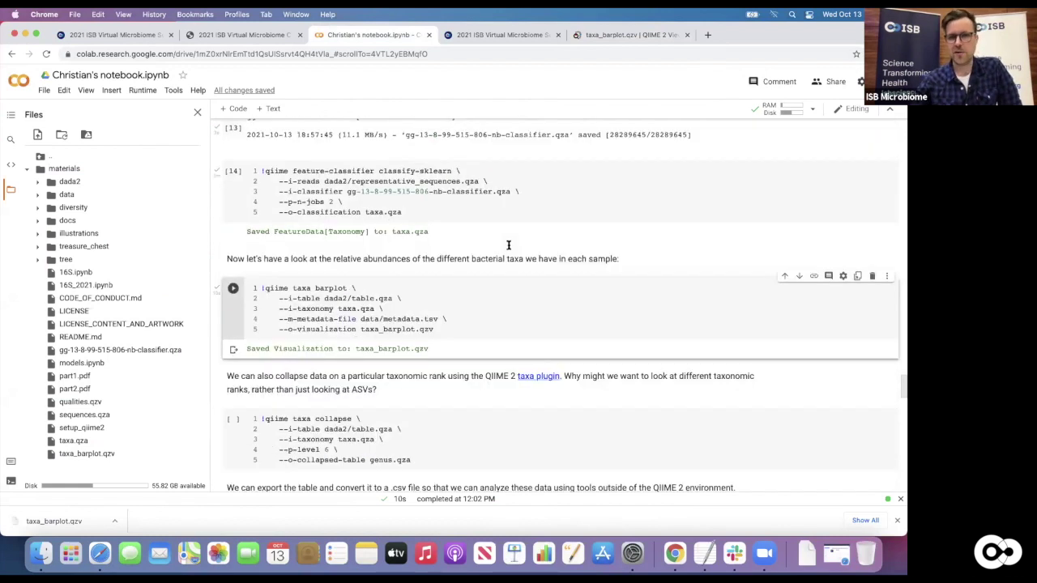
{"action": "scroll", "coordinate": [508, 249], "scroll_direction": "up", "scroll_amount": 6}
{"action": "scroll", "coordinate": [508, 250], "scroll_direction": "down", "scroll_amount": 12}
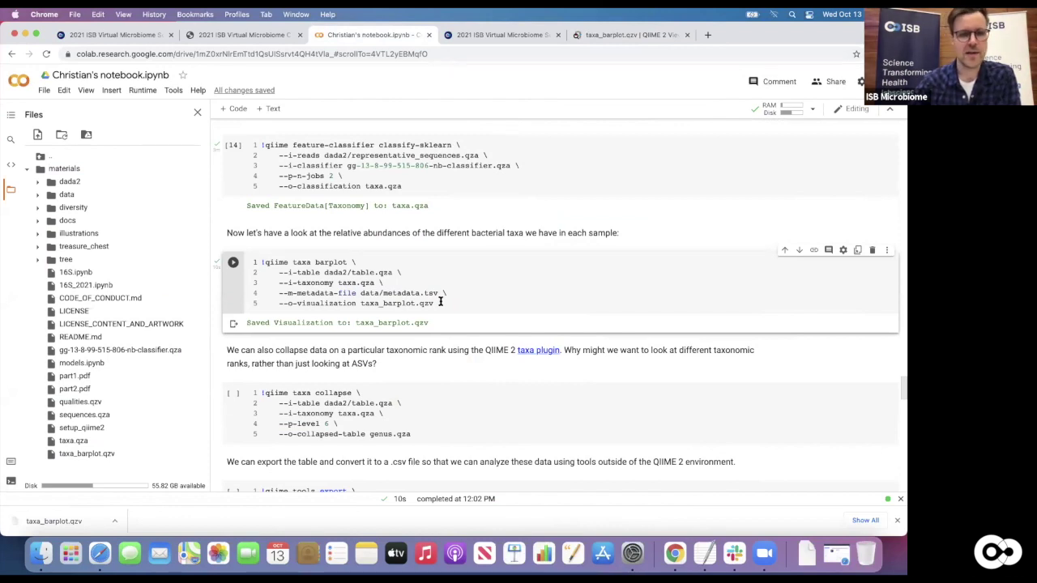
Run the qiime taxa collapse cell to collapse dada2/table.qza at level 6 into genus.qza
{"action": "scroll", "coordinate": [441, 303], "scroll_direction": "down", "scroll_amount": 3}
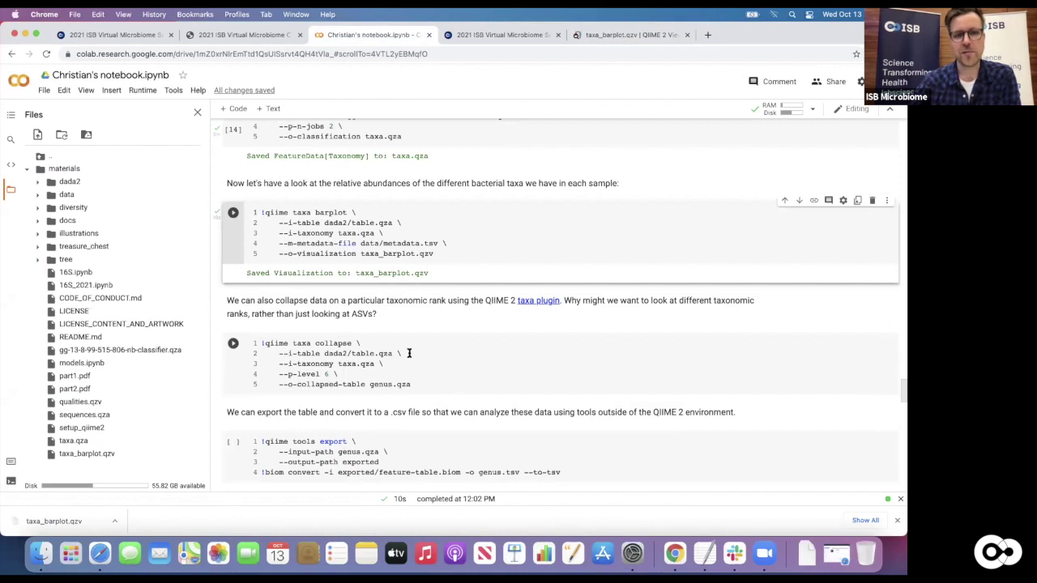
{"action": "scroll", "coordinate": [468, 363], "scroll_direction": "down", "scroll_amount": 3}
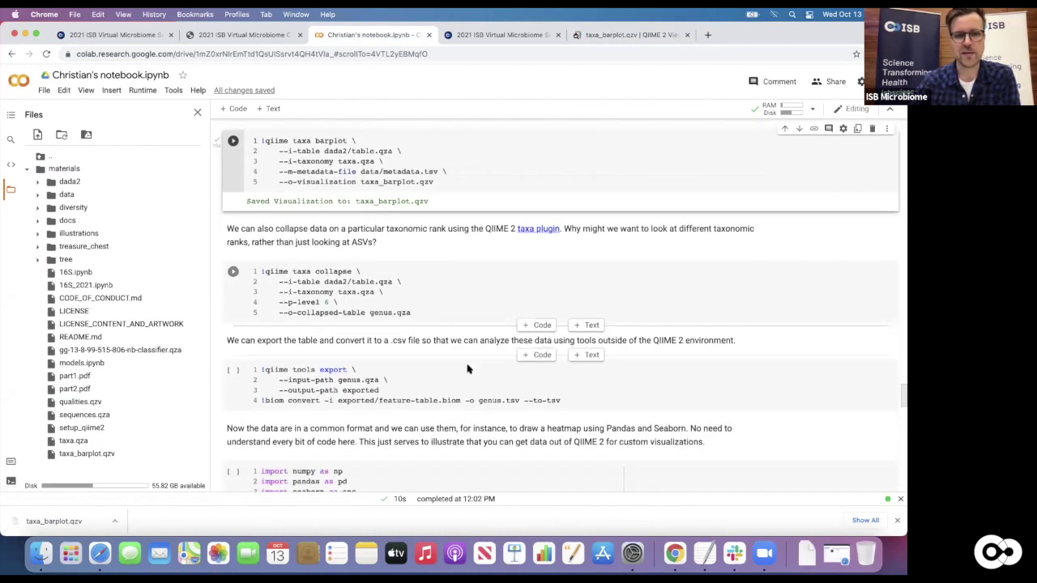
{"action": "scroll", "coordinate": [457, 283], "scroll_direction": "up", "scroll_amount": 1}
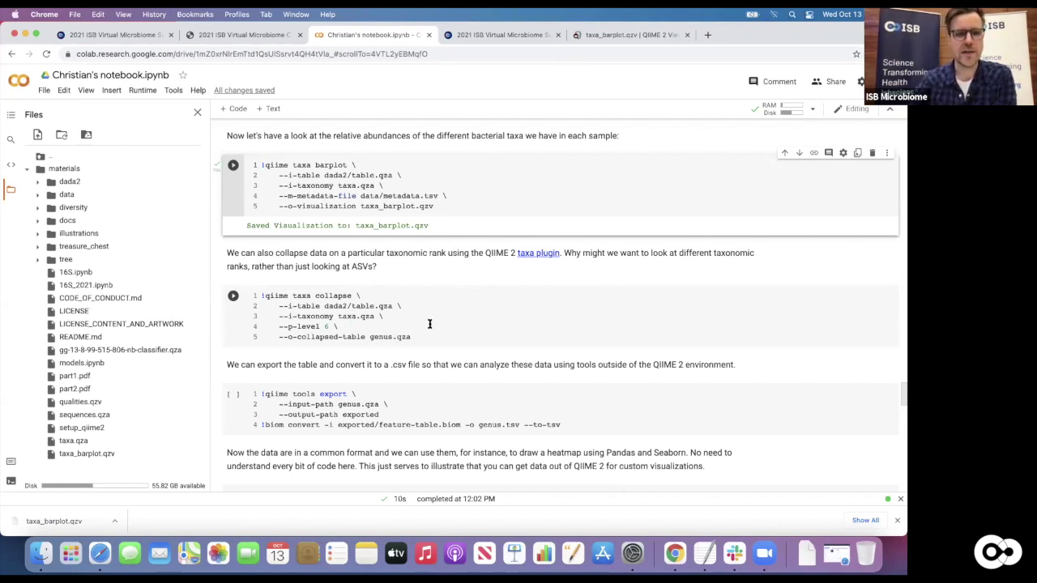
{"action": "scroll", "coordinate": [428, 323], "scroll_direction": "down", "scroll_amount": 1}
{"action": "scroll", "coordinate": [308, 257], "scroll_direction": "down", "scroll_amount": 1}
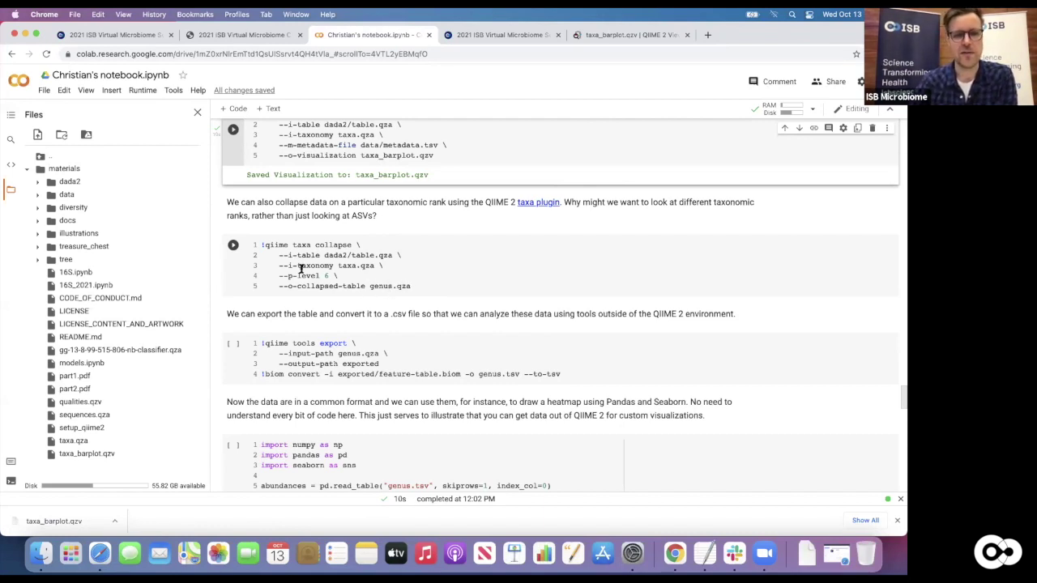
{"action": "scroll", "coordinate": [380, 264], "scroll_direction": "down", "scroll_amount": 1}
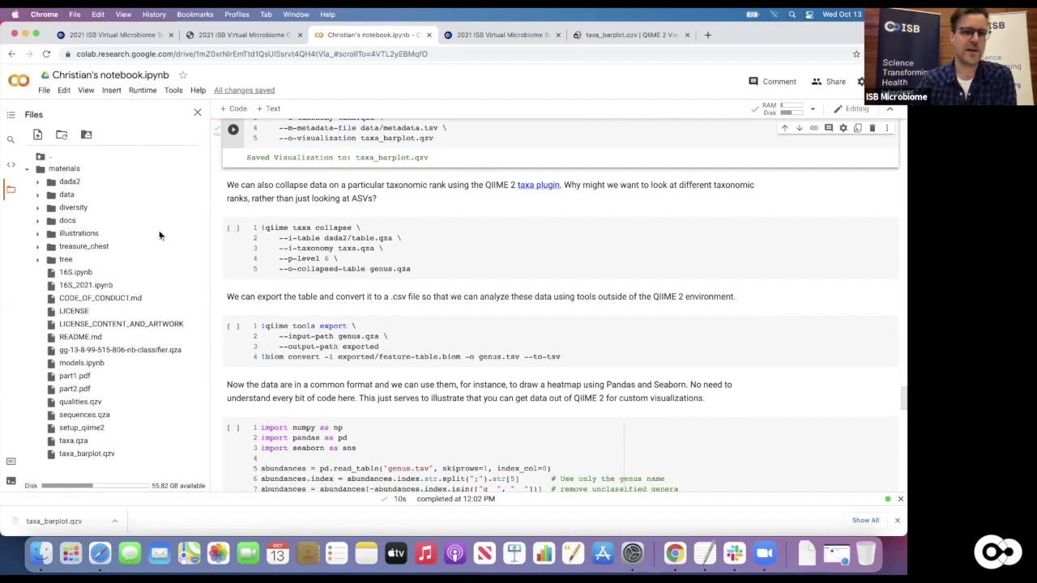
{"action": "left_click", "coordinate": [234, 228]}
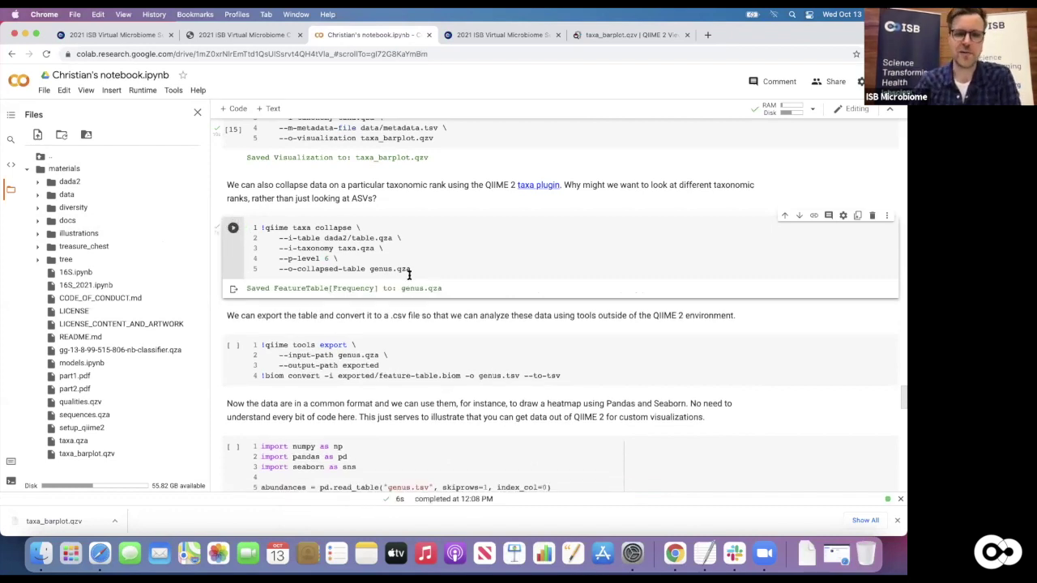
Run the cell that exports genus.qza and converts it to genus.tsv, and expand the exported folder in the file list
{"action": "scroll", "coordinate": [430, 274], "scroll_direction": "down", "scroll_amount": 1}
{"action": "scroll", "coordinate": [430, 274], "scroll_direction": "down", "scroll_amount": 1}
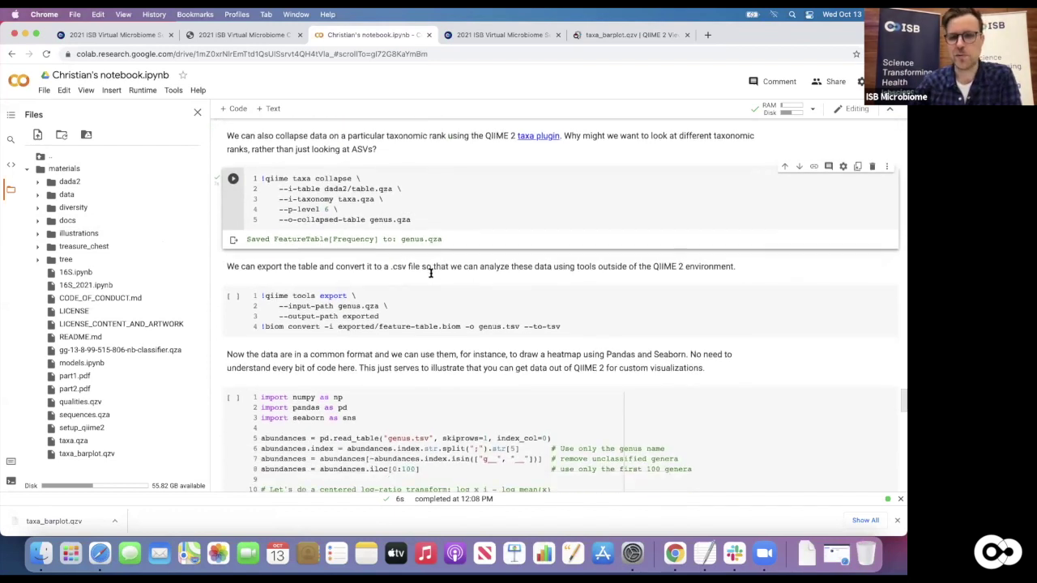
{"action": "scroll", "coordinate": [430, 275], "scroll_direction": "down", "scroll_amount": 1}
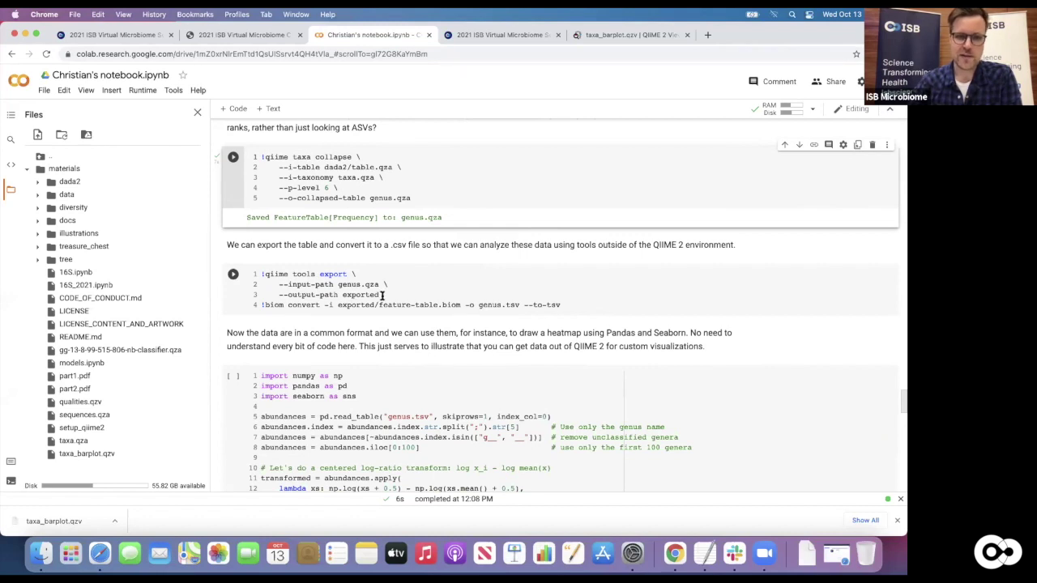
{"action": "left_click", "coordinate": [234, 274]}
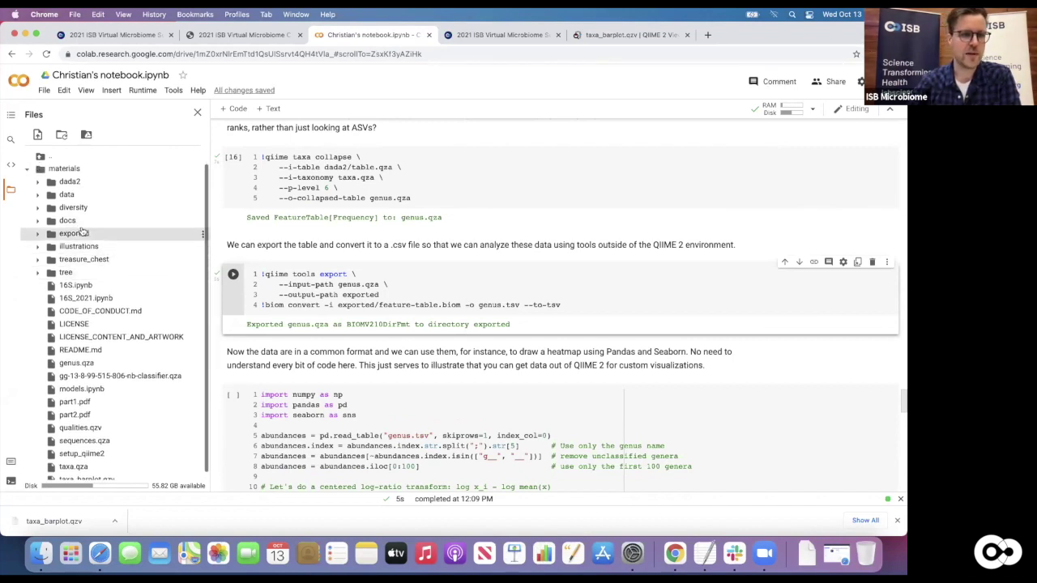
{"action": "left_click", "coordinate": [38, 234]}
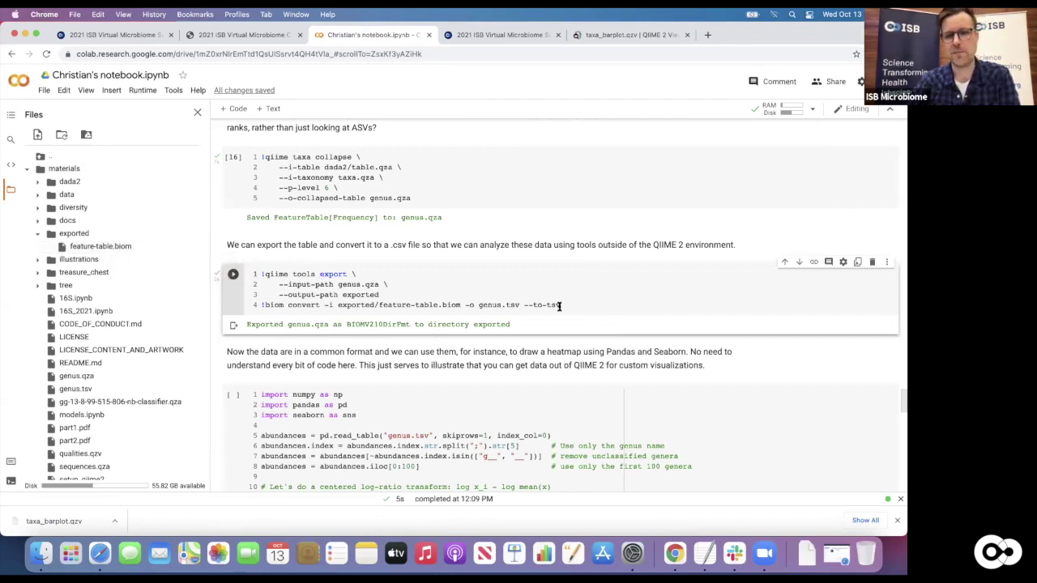
Read through the Pandas and Seaborn heatmap code that processes genus.tsv, and revisit the export cell above it
{"action": "scroll", "coordinate": [597, 302], "scroll_direction": "down", "scroll_amount": 2}
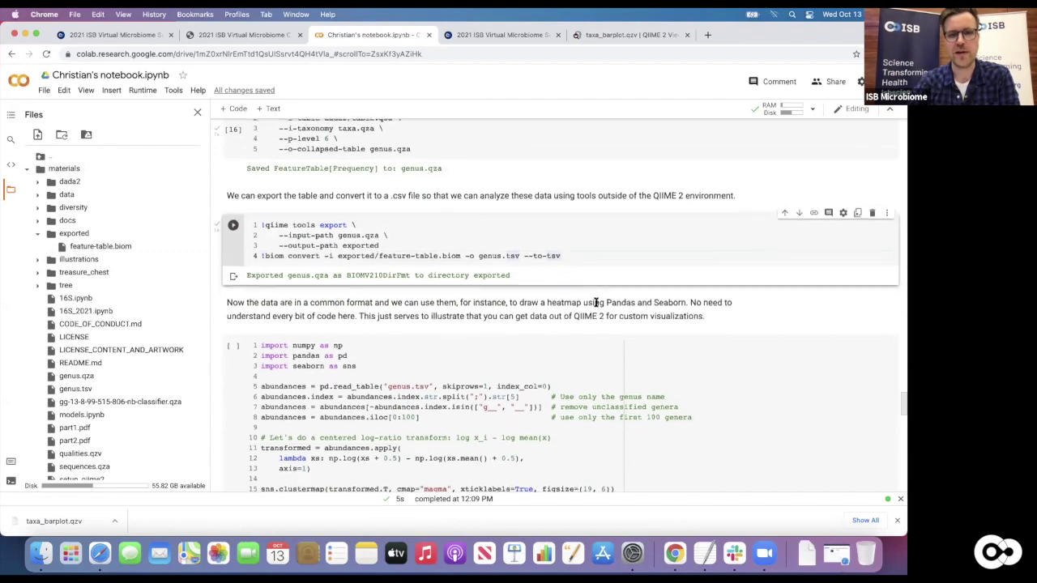
{"action": "scroll", "coordinate": [596, 303], "scroll_direction": "down", "scroll_amount": 6}
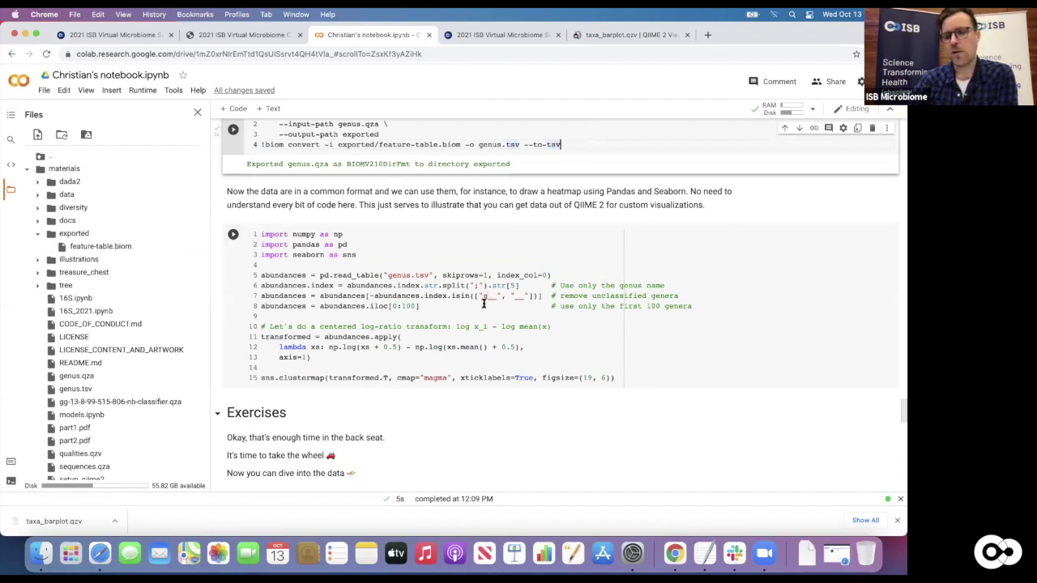
{"action": "scroll", "coordinate": [504, 318], "scroll_direction": "down", "scroll_amount": 1}
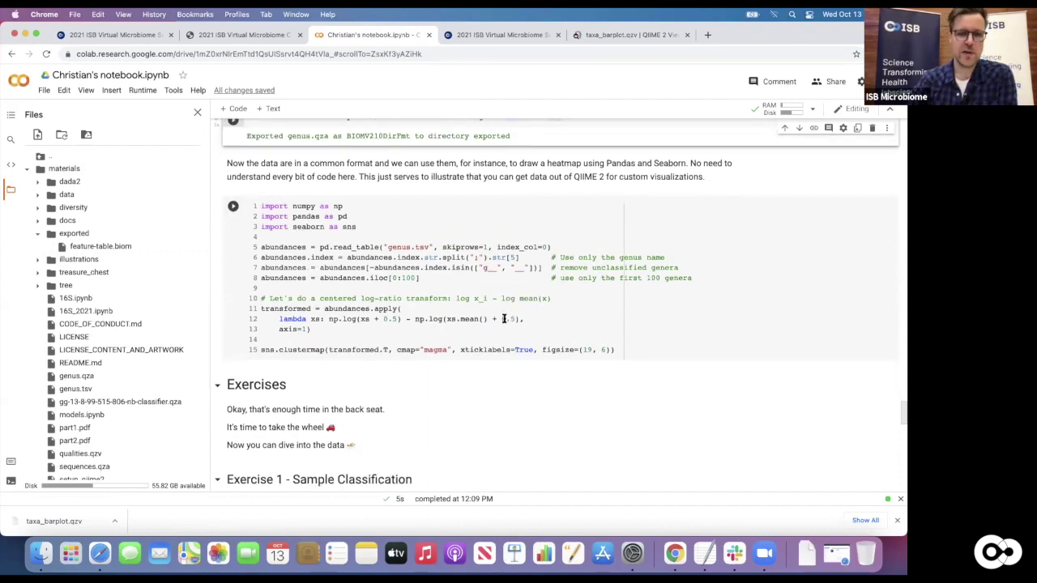
{"action": "scroll", "coordinate": [407, 320], "scroll_direction": "up", "scroll_amount": 1}
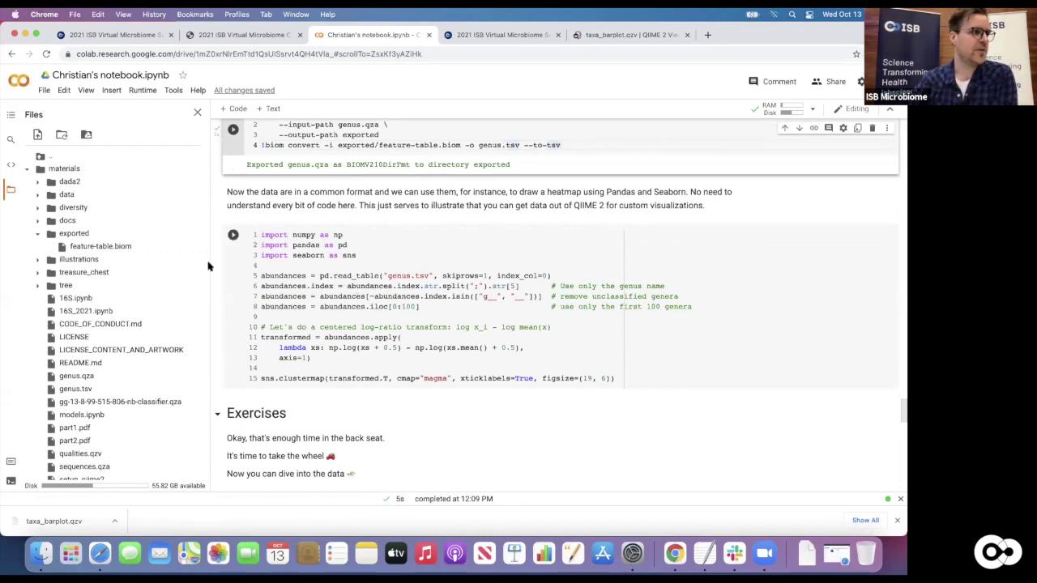
{"action": "scroll", "coordinate": [520, 283], "scroll_direction": "down", "scroll_amount": 1}
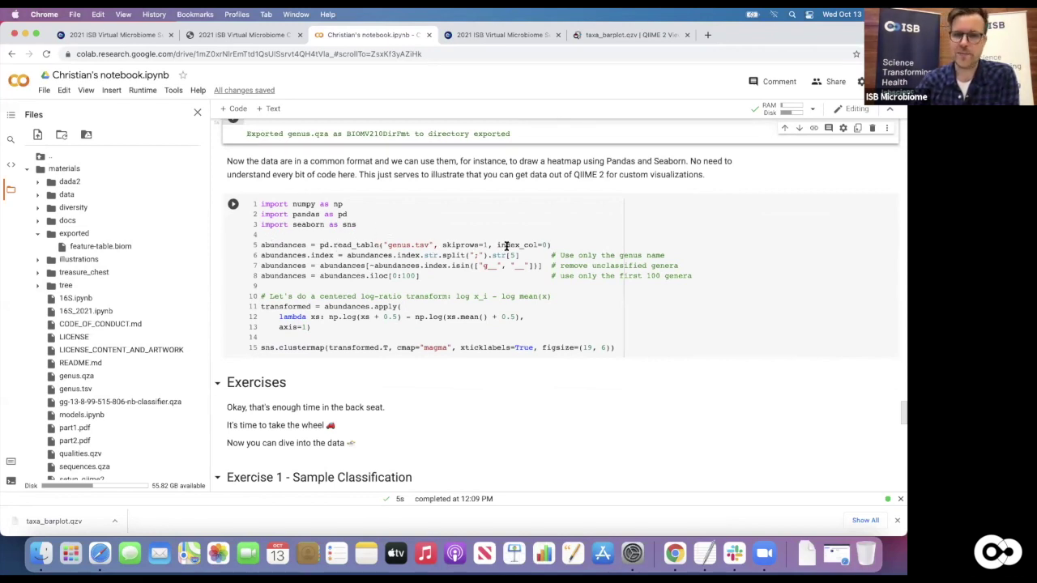
{"action": "scroll", "coordinate": [506, 243], "scroll_direction": "up", "scroll_amount": 1}
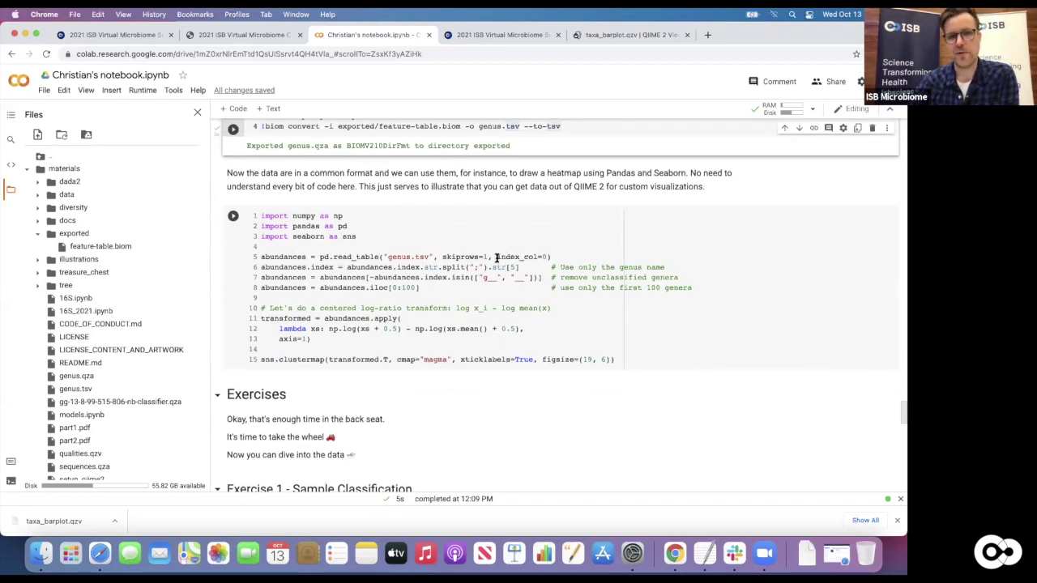
{"action": "scroll", "coordinate": [427, 224], "scroll_direction": "up", "scroll_amount": 1}
{"action": "scroll", "coordinate": [428, 224], "scroll_direction": "down", "scroll_amount": 2}
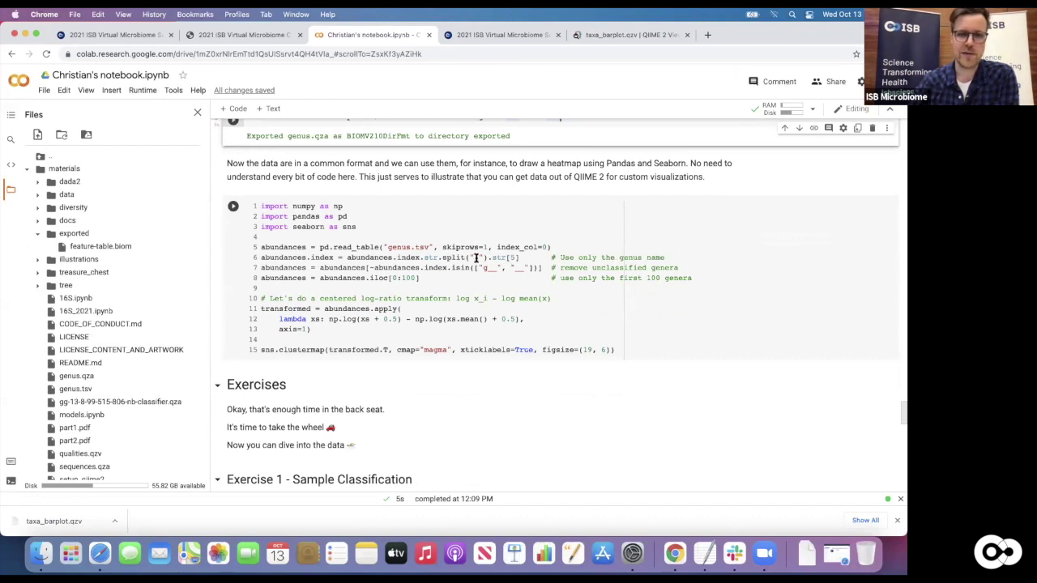
{"action": "scroll", "coordinate": [381, 247], "scroll_direction": "up", "scroll_amount": 2}
{"action": "scroll", "coordinate": [380, 247], "scroll_direction": "up", "scroll_amount": 3}
{"action": "scroll", "coordinate": [382, 250], "scroll_direction": "down", "scroll_amount": 1}
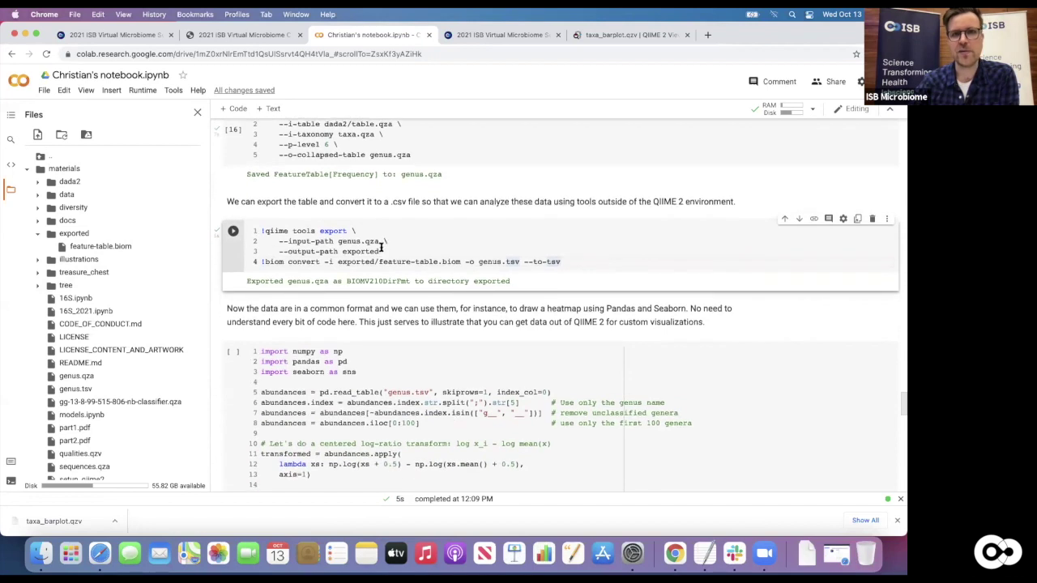
Switch to the taxa_barplot.qzv visualization to review its phylum-level bars and legend, and return to the Colab notebook
{"action": "left_click", "coordinate": [597, 36]}
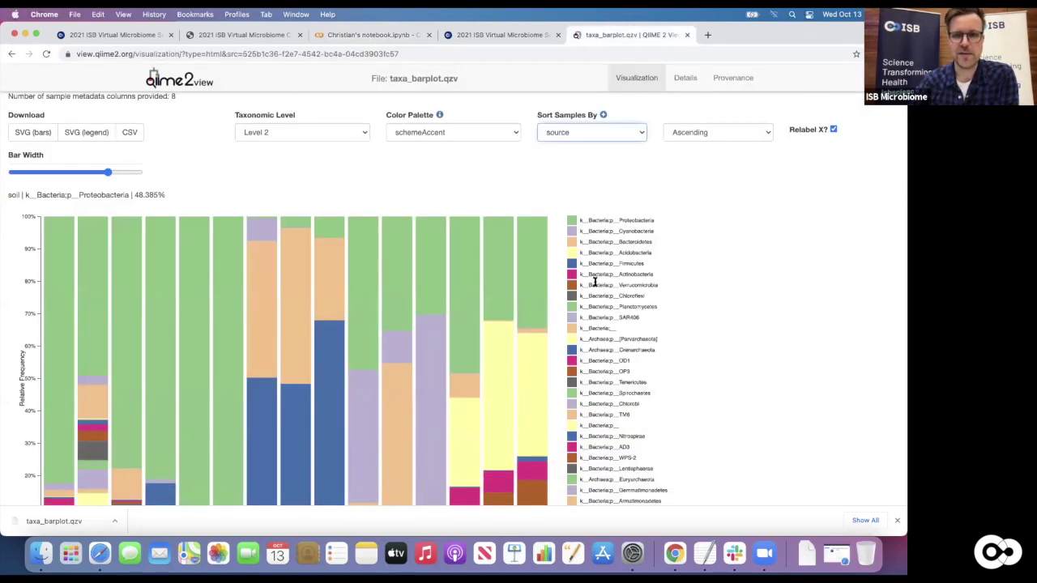
{"action": "scroll", "coordinate": [594, 280], "scroll_direction": "down", "scroll_amount": 1}
{"action": "scroll", "coordinate": [596, 257], "scroll_direction": "up", "scroll_amount": 1}
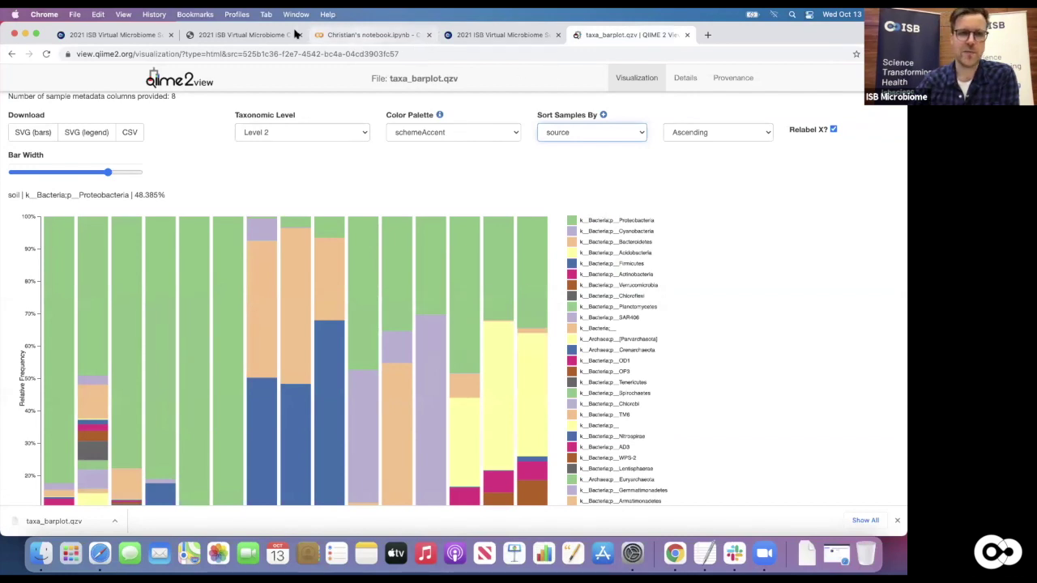
{"action": "left_click", "coordinate": [326, 37]}
Read through the heatmap cell's genus filtering, first-100-genera selection, centered log-ratio transform and clustermap lines
{"action": "scroll", "coordinate": [516, 340], "scroll_direction": "down", "scroll_amount": 2}
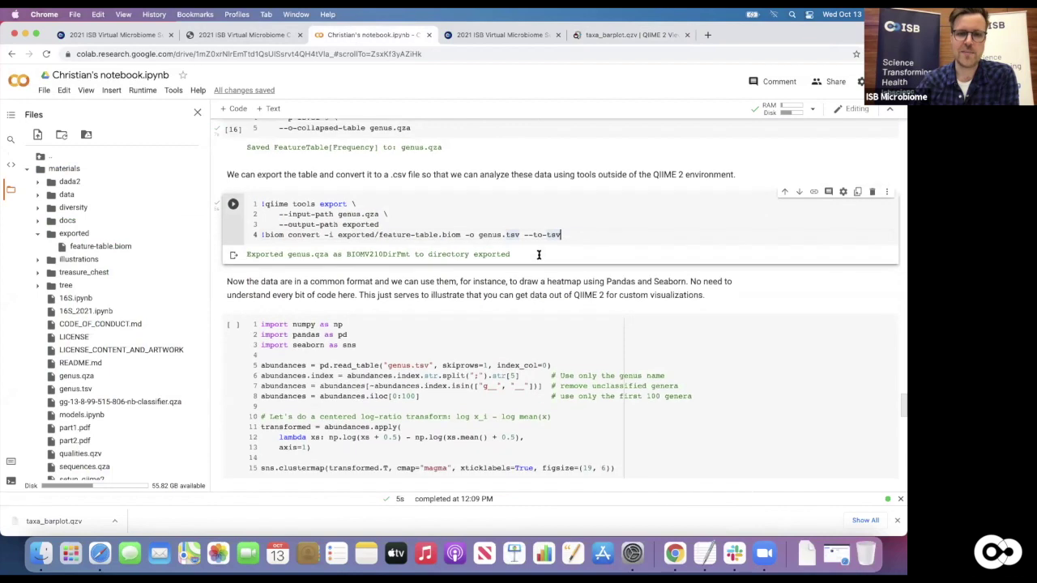
{"action": "left_click", "coordinate": [508, 347]}
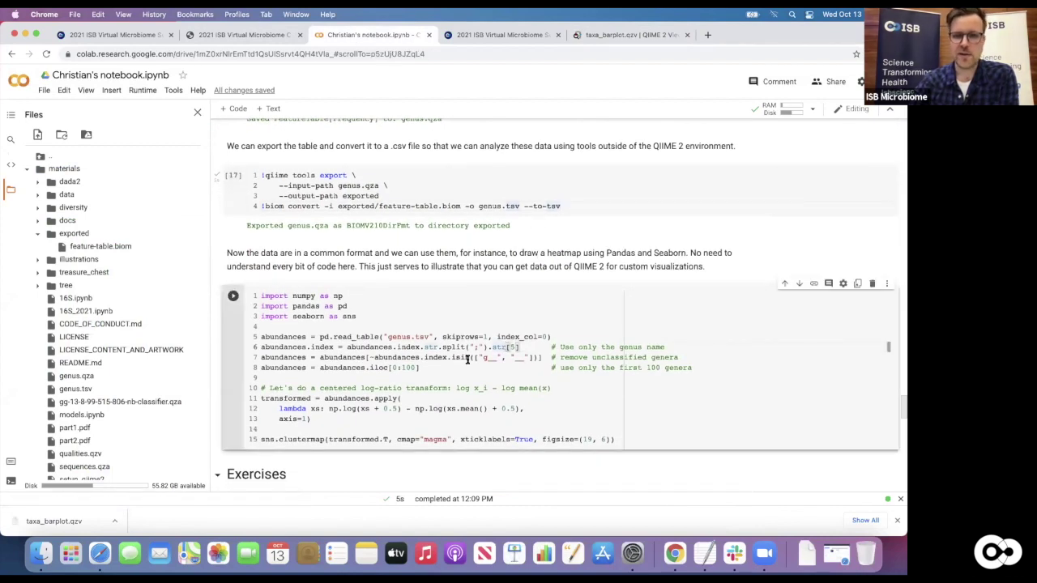
{"action": "scroll", "coordinate": [467, 360], "scroll_direction": "down", "scroll_amount": 1}
{"action": "scroll", "coordinate": [470, 354], "scroll_direction": "down", "scroll_amount": 1}
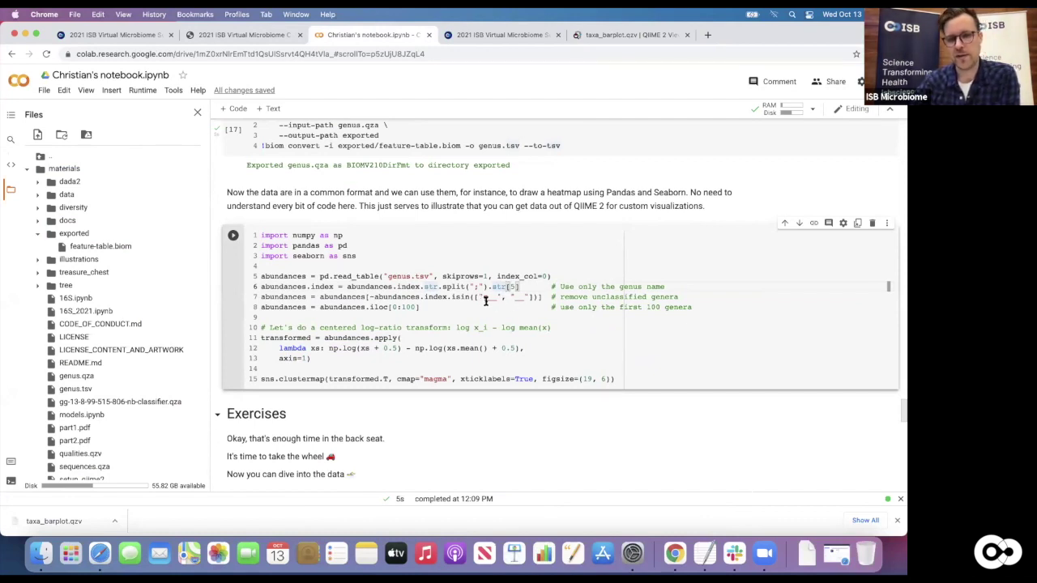
{"action": "left_click", "coordinate": [431, 307]}
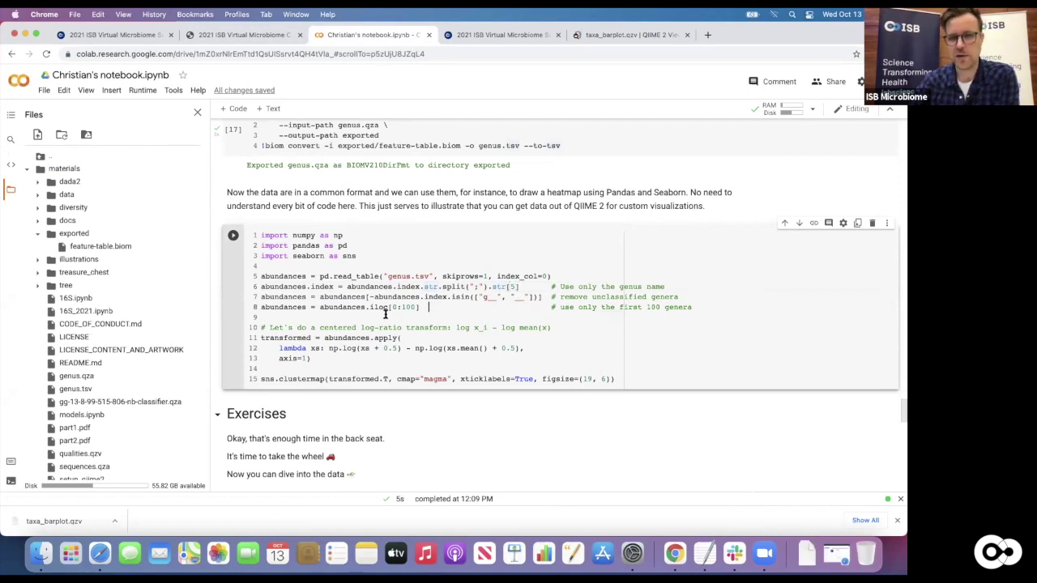
{"action": "scroll", "coordinate": [386, 314], "scroll_direction": "down", "scroll_amount": 1}
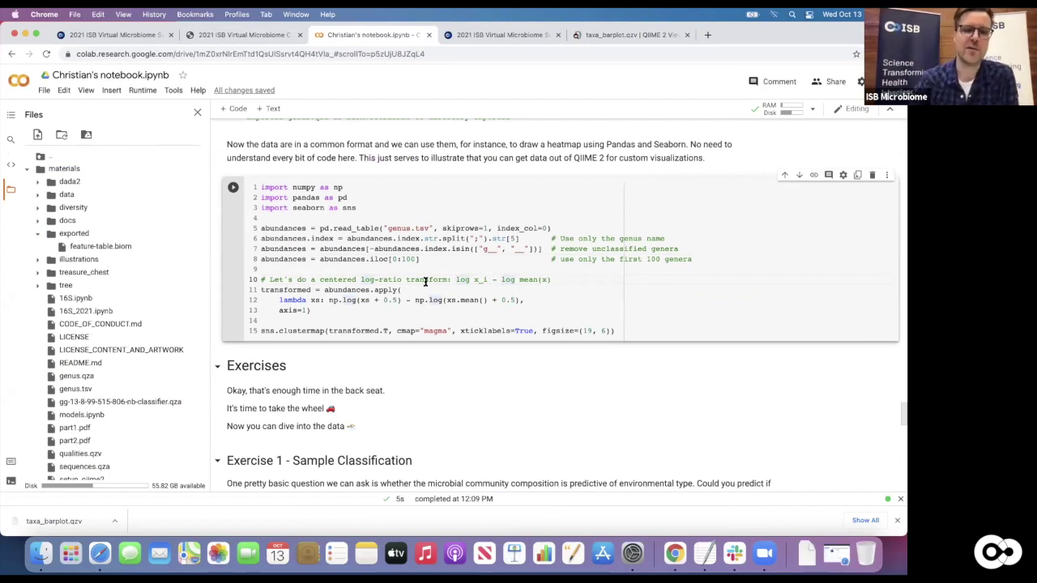
{"action": "left_click", "coordinate": [547, 289]}
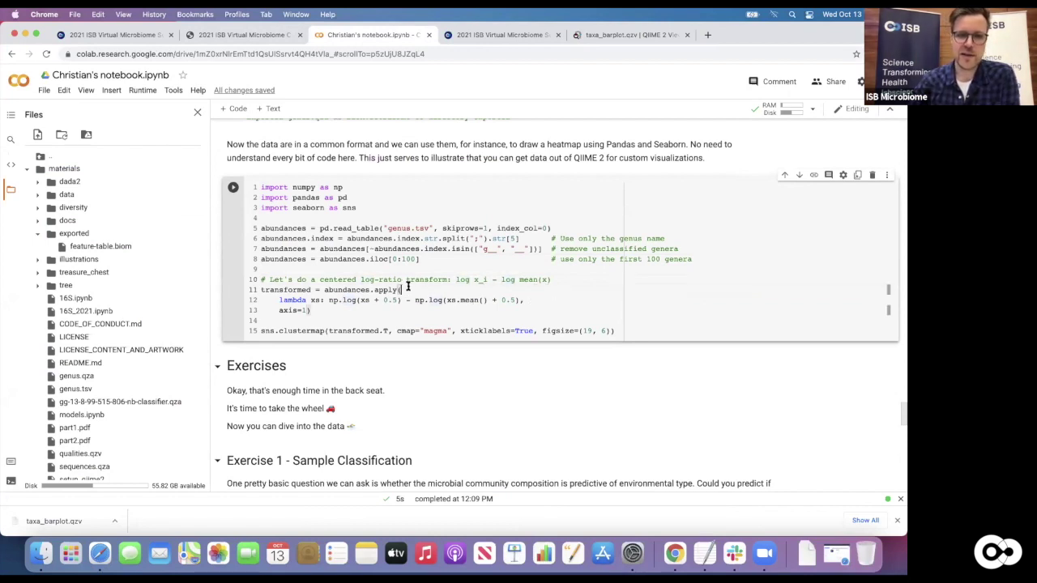
{"action": "left_click", "coordinate": [492, 280]}
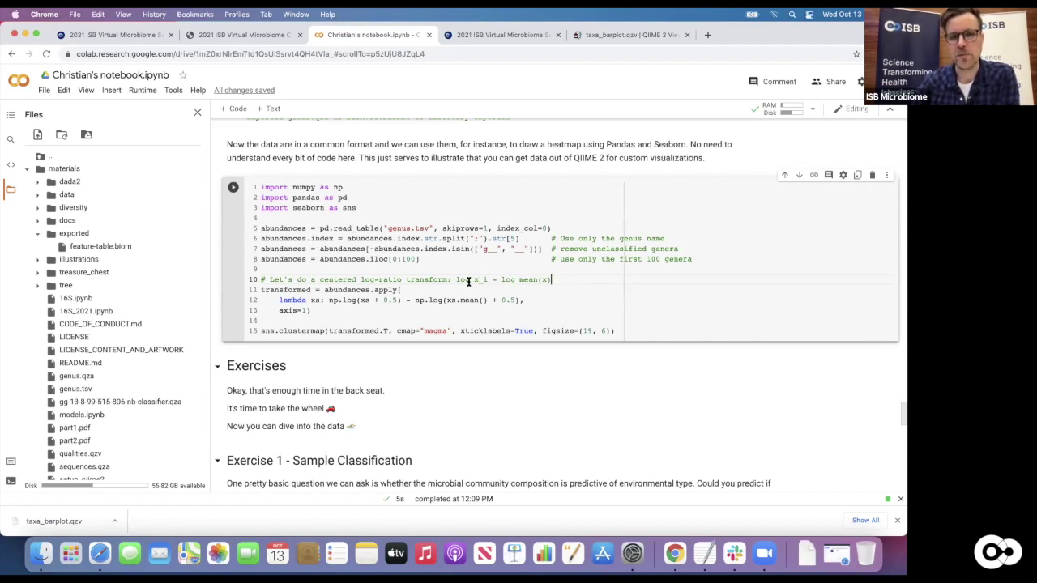
{"action": "scroll", "coordinate": [442, 267], "scroll_direction": "down", "scroll_amount": 1}
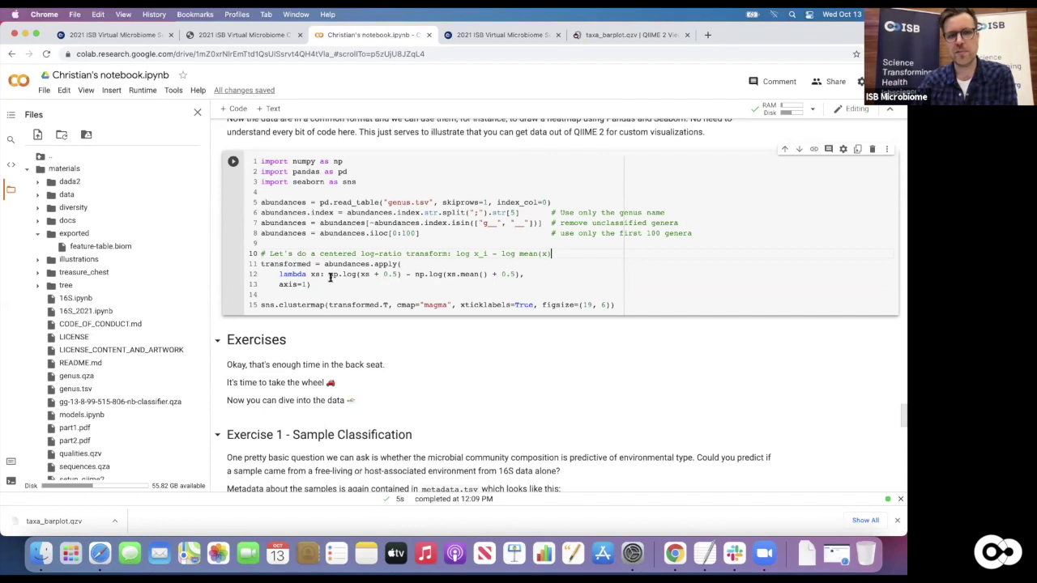
{"action": "left_click", "coordinate": [374, 305]}
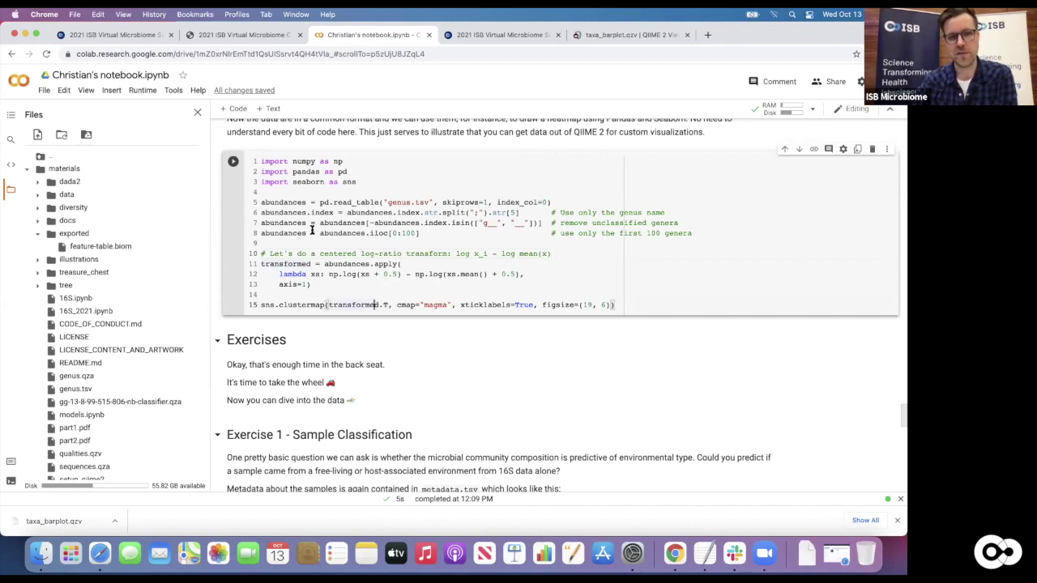
Run the Pandas and Seaborn cell to draw the genus clustermap and examine the full heatmap with its sample and genus labels
{"action": "left_click", "coordinate": [232, 161]}
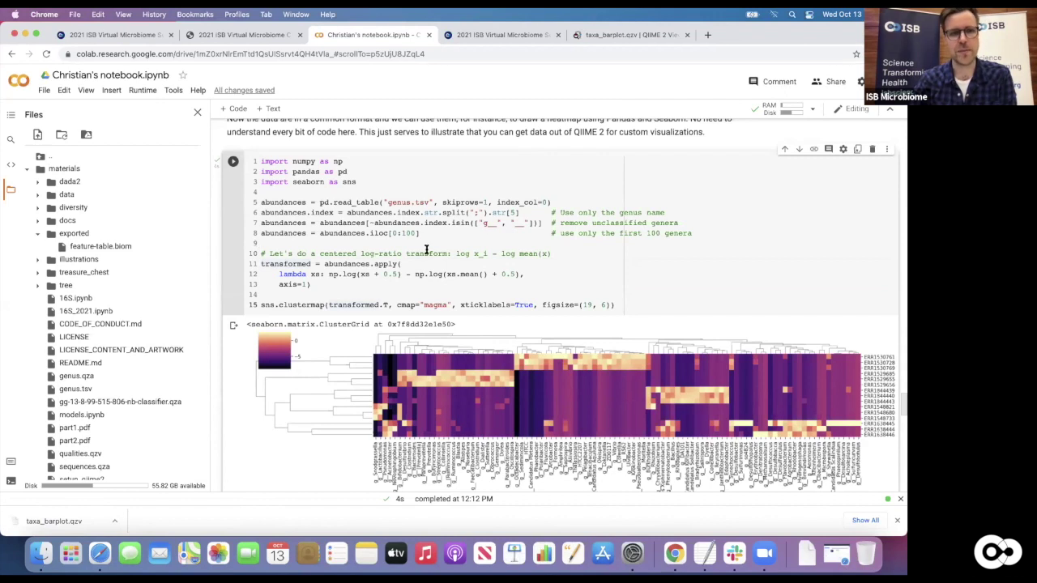
{"action": "scroll", "coordinate": [524, 225], "scroll_direction": "down", "scroll_amount": 1}
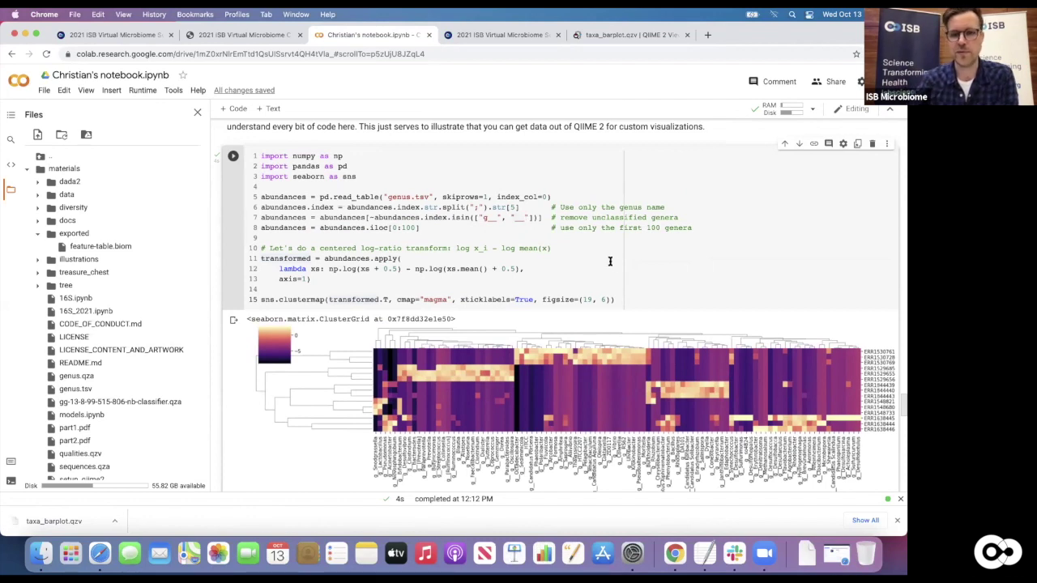
{"action": "scroll", "coordinate": [612, 263], "scroll_direction": "down", "scroll_amount": 4}
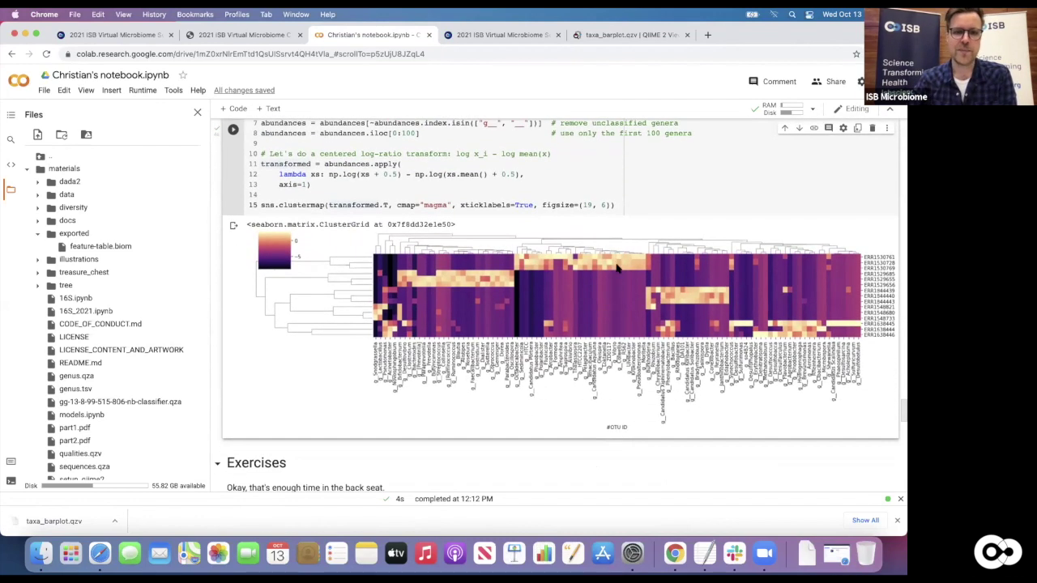
{"action": "scroll", "coordinate": [458, 241], "scroll_direction": "up", "scroll_amount": 1}
{"action": "scroll", "coordinate": [405, 259], "scroll_direction": "down", "scroll_amount": 1}
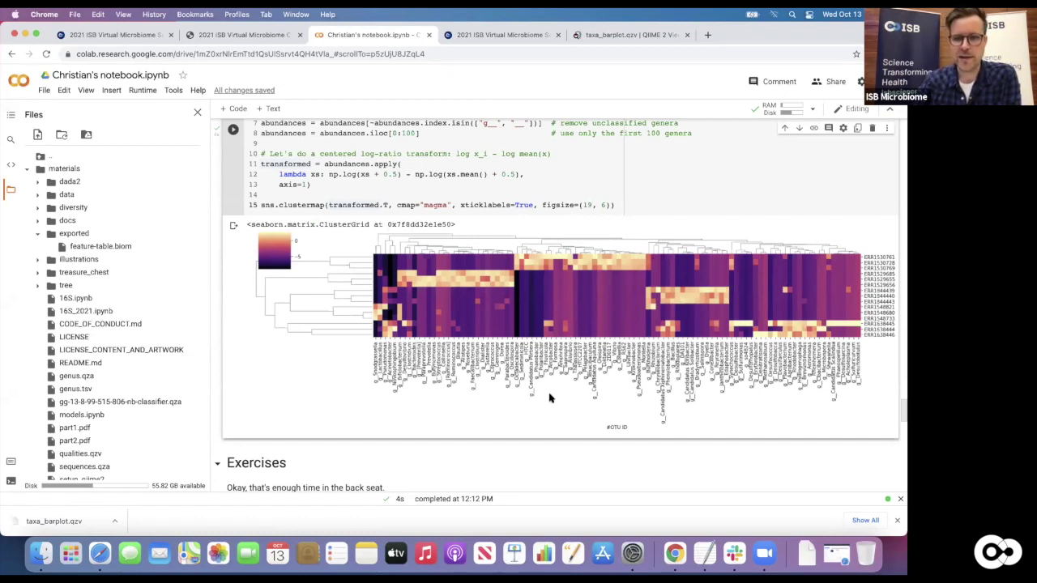
{"action": "scroll", "coordinate": [549, 396], "scroll_direction": "down", "scroll_amount": 1}
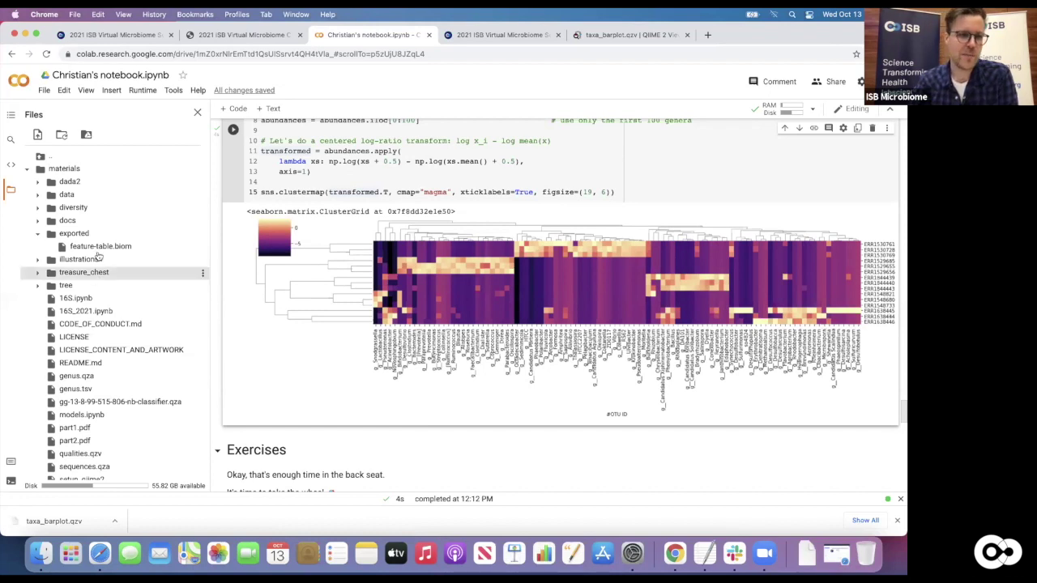
Open metadata.tsv from the data folder, check the source column for the heatmap's samples, and close the file
{"action": "scroll", "coordinate": [105, 207], "scroll_direction": "down", "scroll_amount": 2}
{"action": "scroll", "coordinate": [81, 203], "scroll_direction": "up", "scroll_amount": 2}
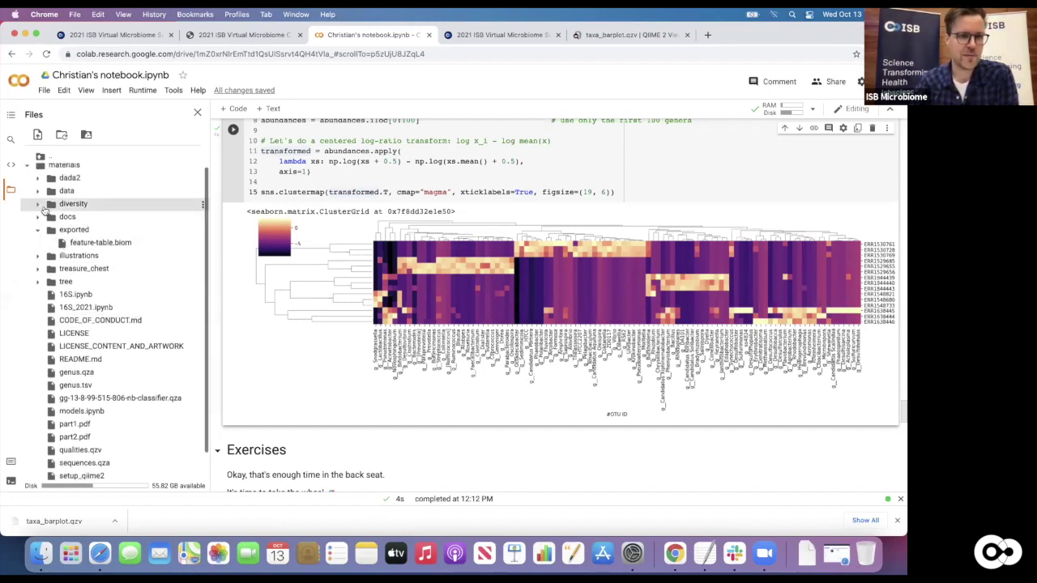
{"action": "left_click", "coordinate": [35, 191]}
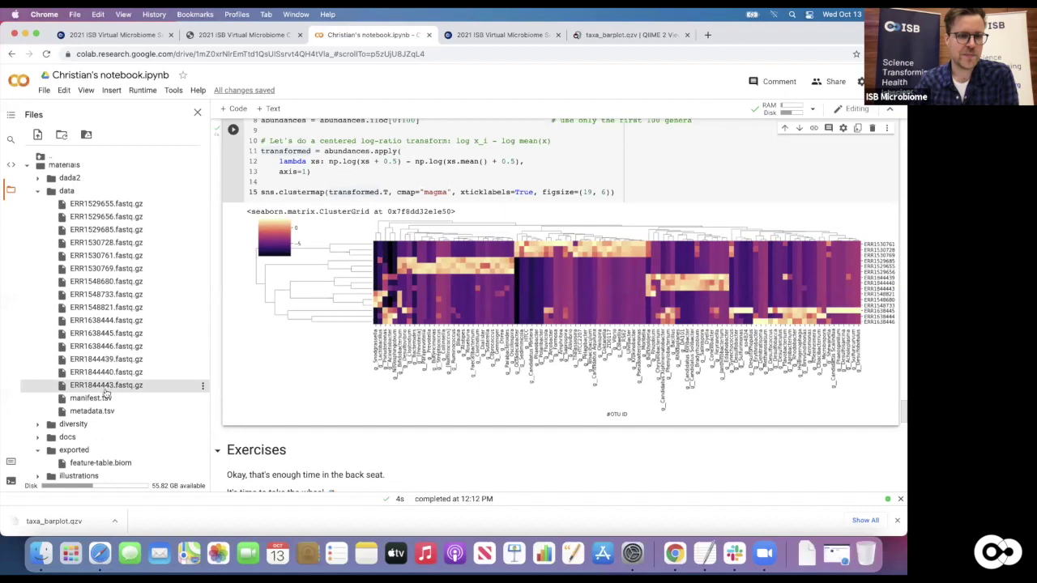
{"action": "double_click", "coordinate": [92, 411]}
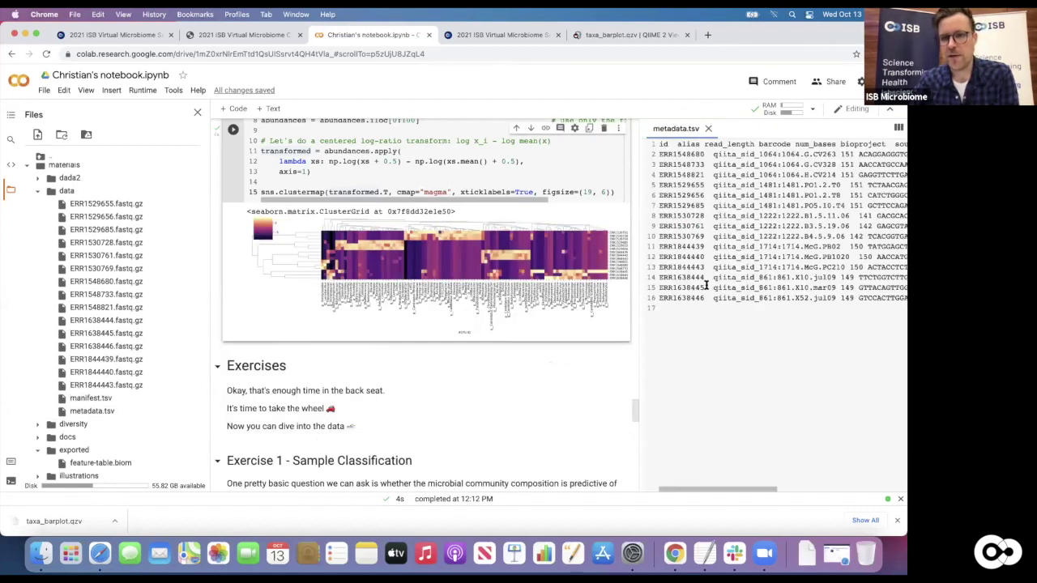
{"action": "left_click_drag", "start_coordinate": [690, 288], "coordinate": [900, 287]}
{"action": "left_click", "coordinate": [899, 288]}
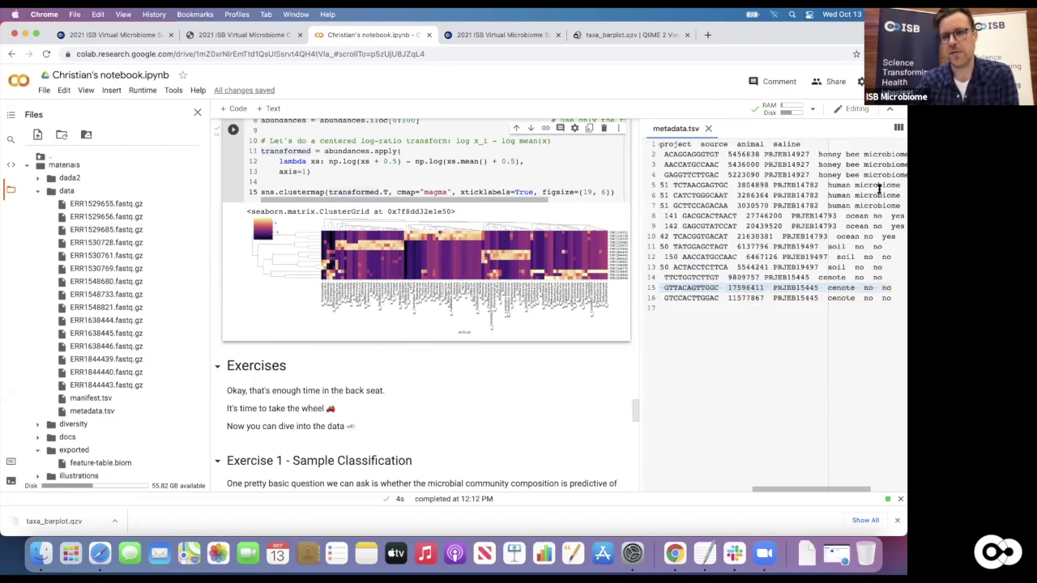
{"action": "left_click", "coordinate": [708, 128]}
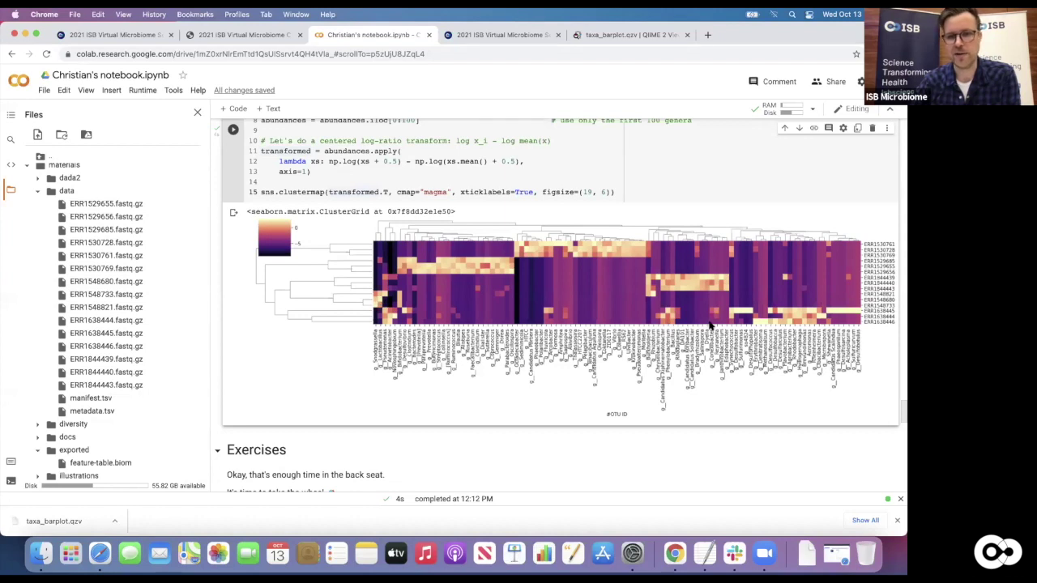
Go back through the notebook from the heatmap to the workflow diagram under "Our first QIIME 2 command" and review it
{"action": "scroll", "coordinate": [707, 324], "scroll_direction": "down", "scroll_amount": 3}
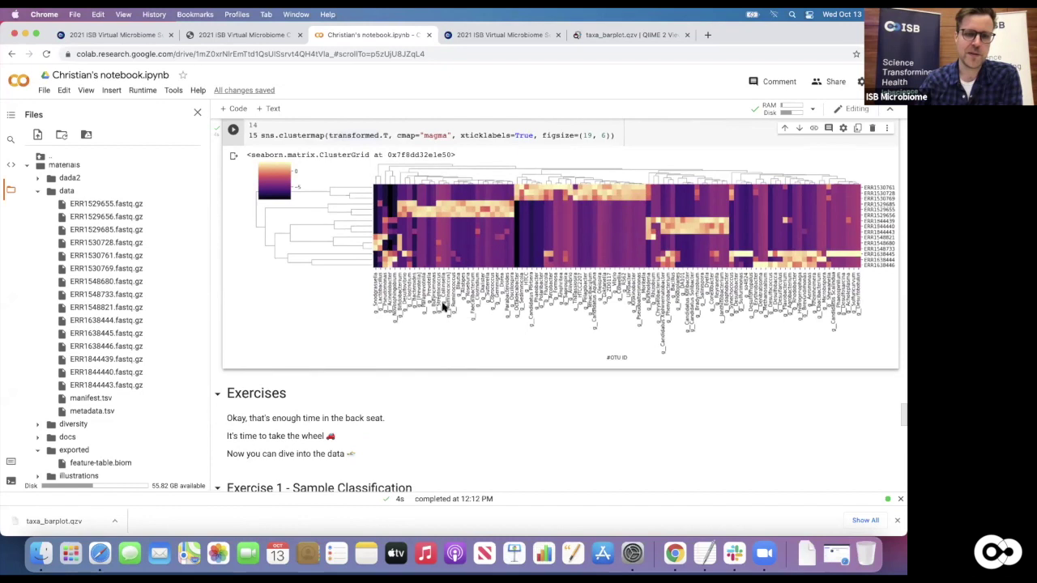
{"action": "scroll", "coordinate": [443, 304], "scroll_direction": "down", "scroll_amount": 1}
{"action": "scroll", "coordinate": [442, 307], "scroll_direction": "up", "scroll_amount": 2}
{"action": "scroll", "coordinate": [443, 306], "scroll_direction": "up", "scroll_amount": 6}
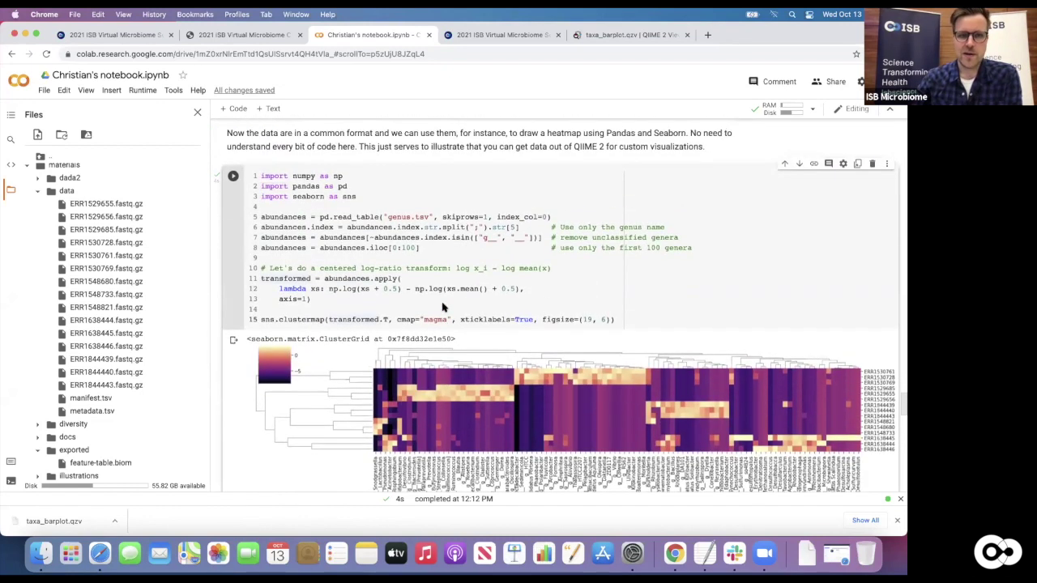
{"action": "scroll", "coordinate": [442, 306], "scroll_direction": "down", "scroll_amount": 1}
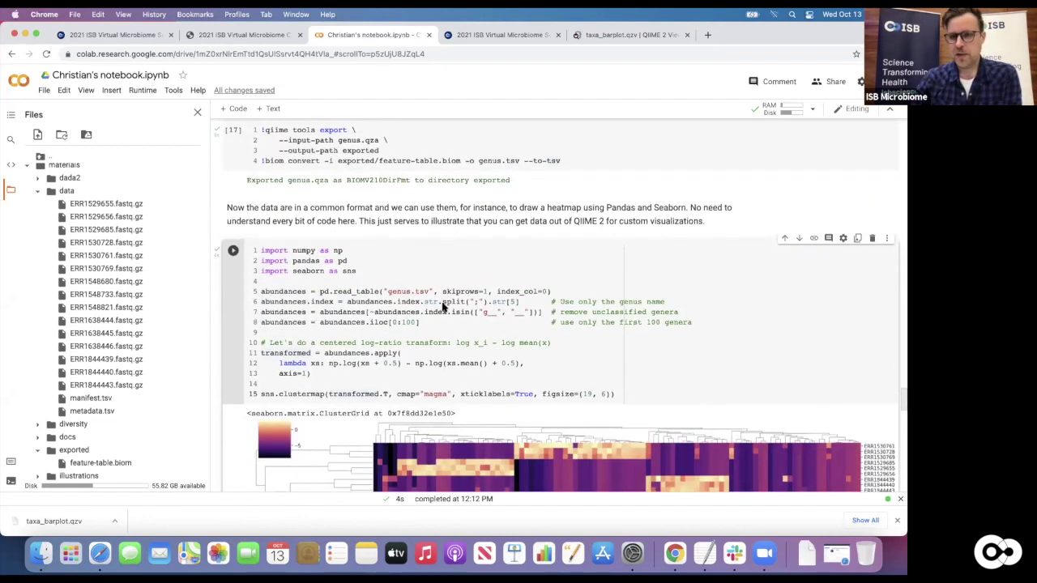
{"action": "scroll", "coordinate": [442, 306], "scroll_direction": "up", "scroll_amount": 5}
{"action": "scroll", "coordinate": [442, 306], "scroll_direction": "up", "scroll_amount": 15}
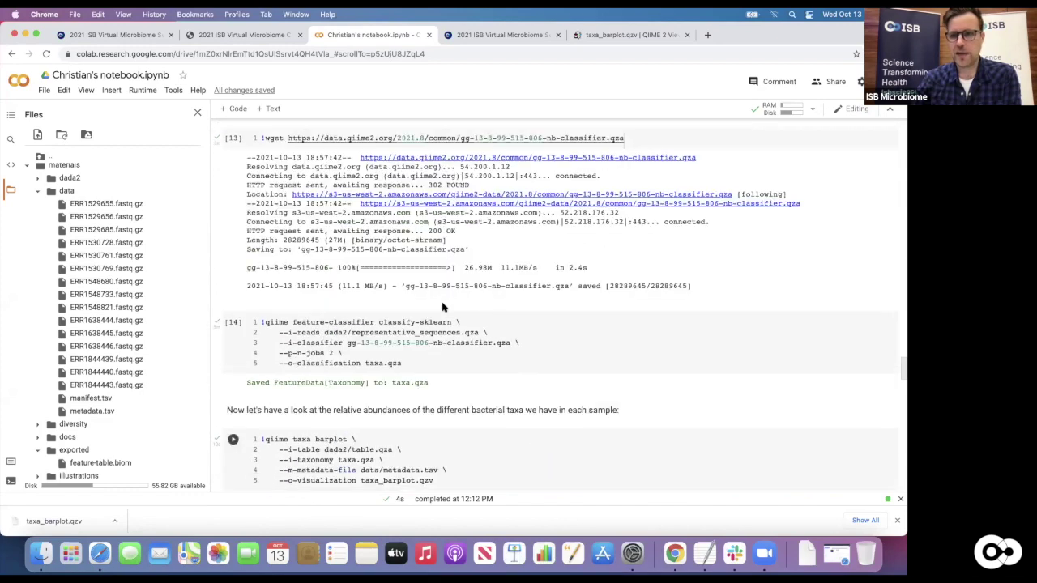
{"action": "scroll", "coordinate": [442, 306], "scroll_direction": "up", "scroll_amount": 15}
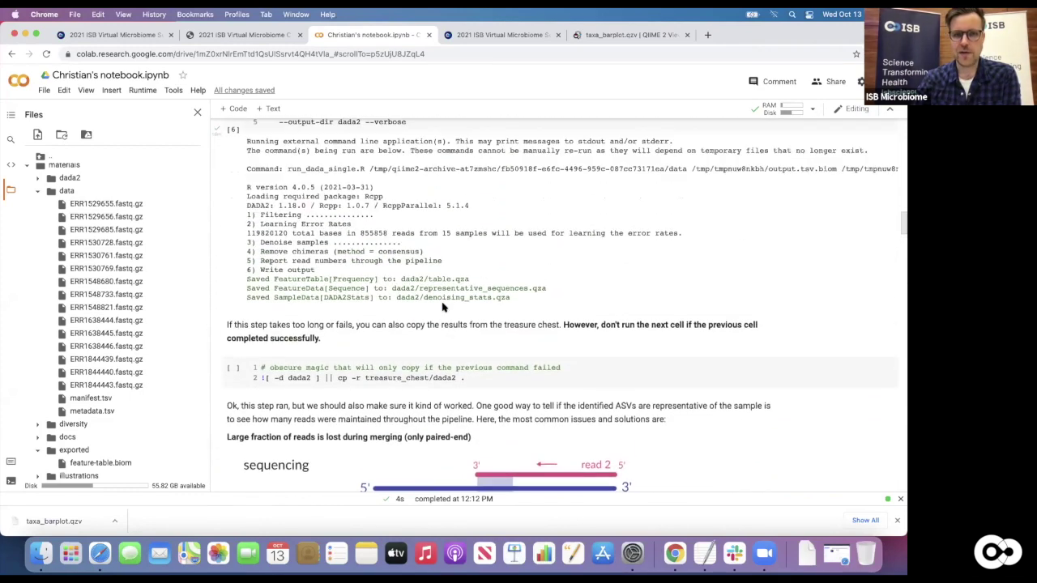
{"action": "scroll", "coordinate": [442, 307], "scroll_direction": "up", "scroll_amount": 2}
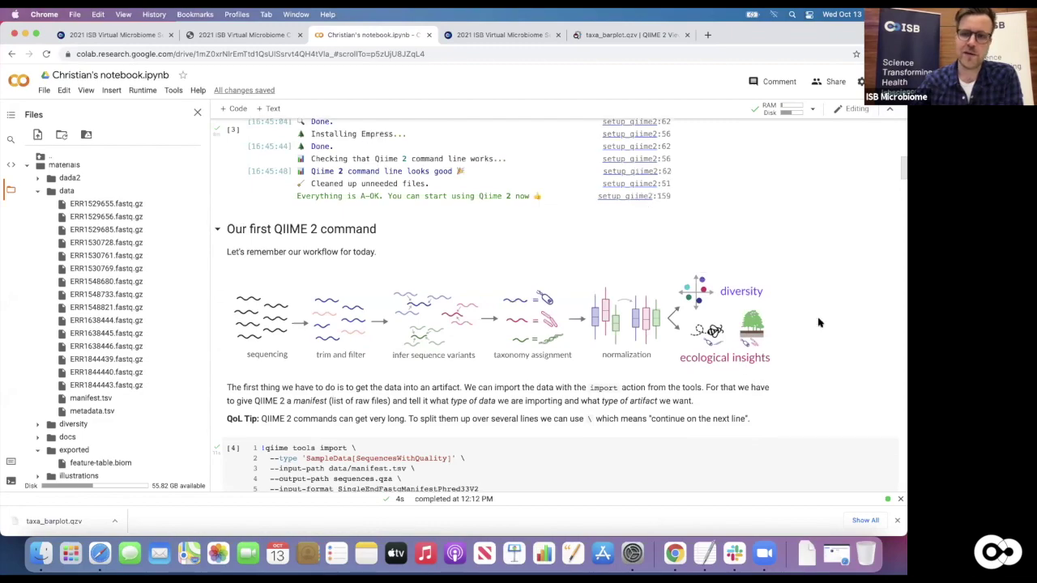
Recap the notebook from the diversity section through the Exercises heading, the taxa collapse and export cells, and the genus heatmap
{"action": "scroll", "coordinate": [818, 322], "scroll_direction": "down", "scroll_amount": 15}
{"action": "scroll", "coordinate": [818, 322], "scroll_direction": "down", "scroll_amount": 20}
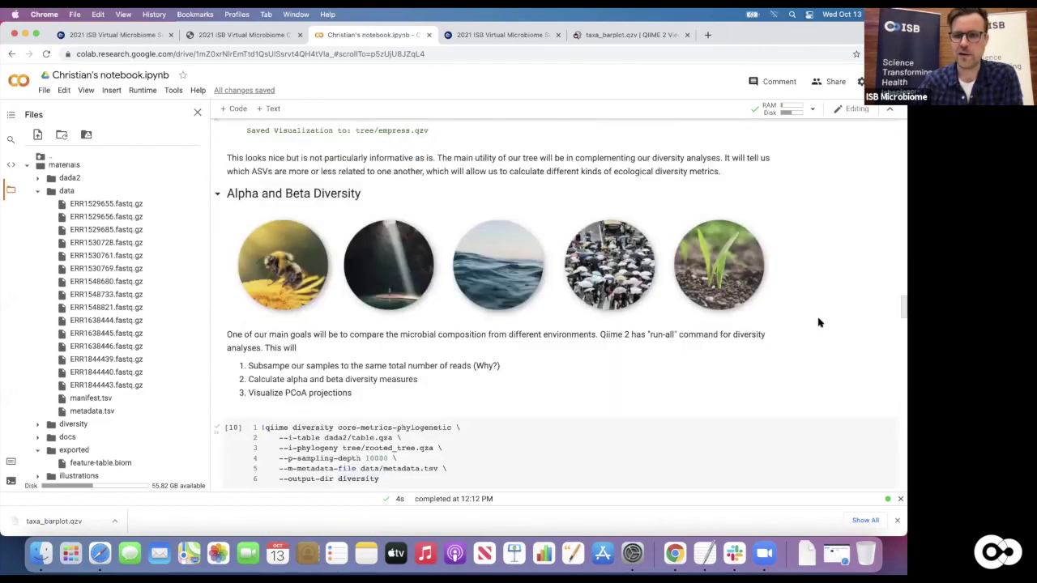
{"action": "scroll", "coordinate": [818, 320], "scroll_direction": "down", "scroll_amount": 10}
{"action": "scroll", "coordinate": [818, 322], "scroll_direction": "up", "scroll_amount": 7}
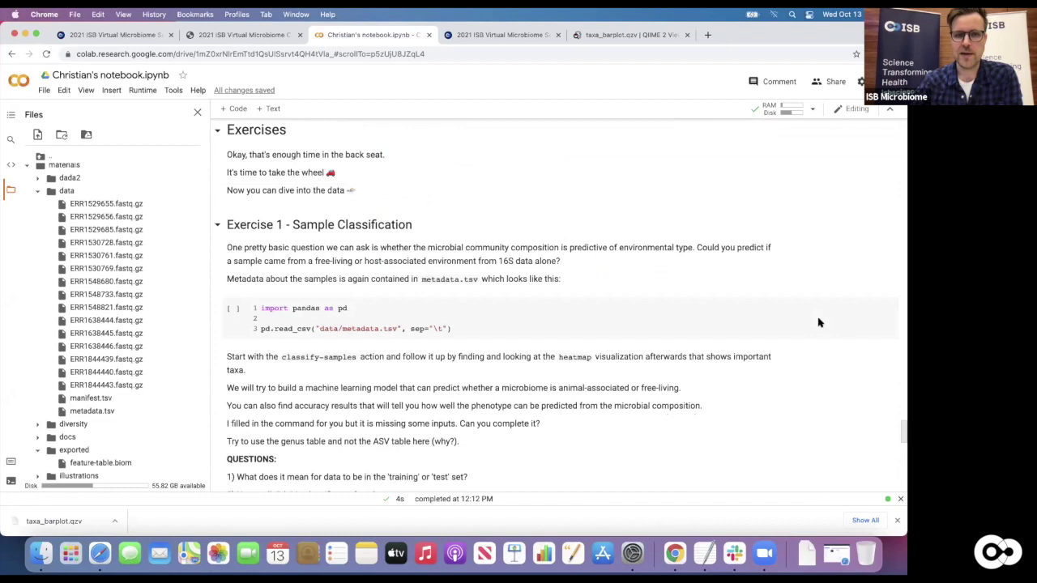
{"action": "scroll", "coordinate": [818, 323], "scroll_direction": "down", "scroll_amount": 3}
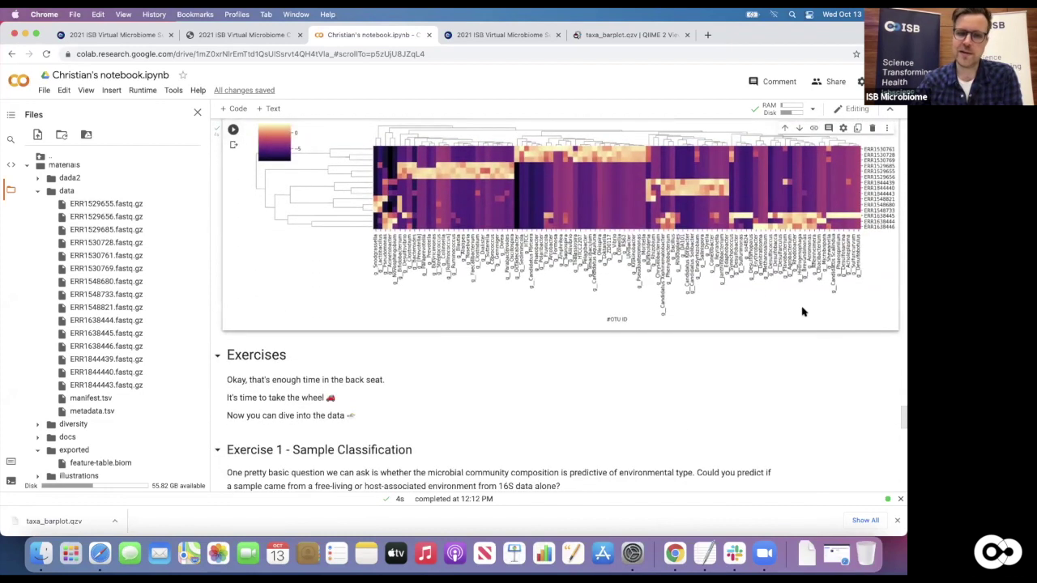
{"action": "scroll", "coordinate": [623, 235], "scroll_direction": "up", "scroll_amount": 10}
{"action": "scroll", "coordinate": [624, 235], "scroll_direction": "down", "scroll_amount": 7}
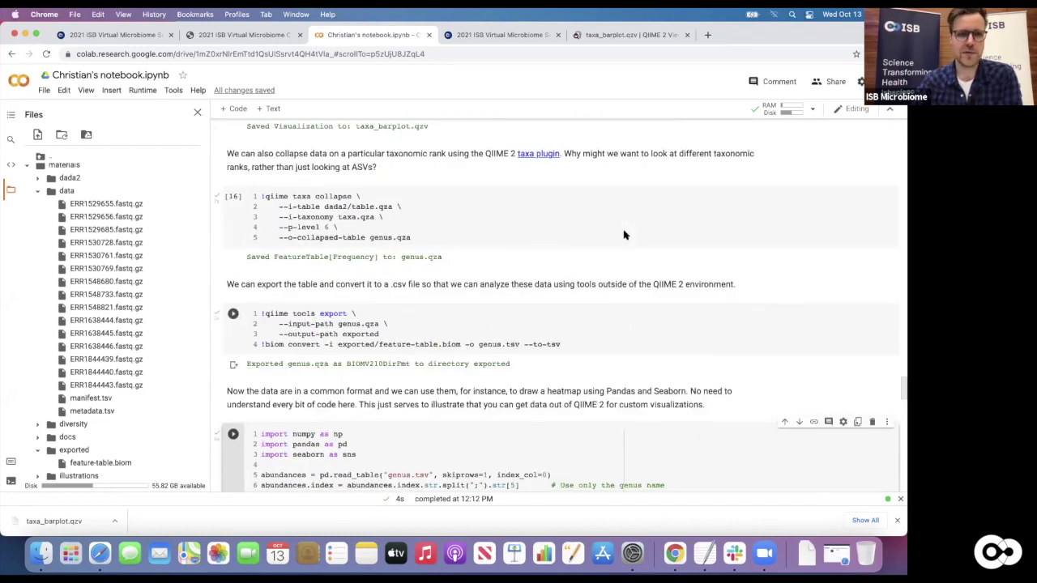
{"action": "scroll", "coordinate": [572, 214], "scroll_direction": "up", "scroll_amount": 1}
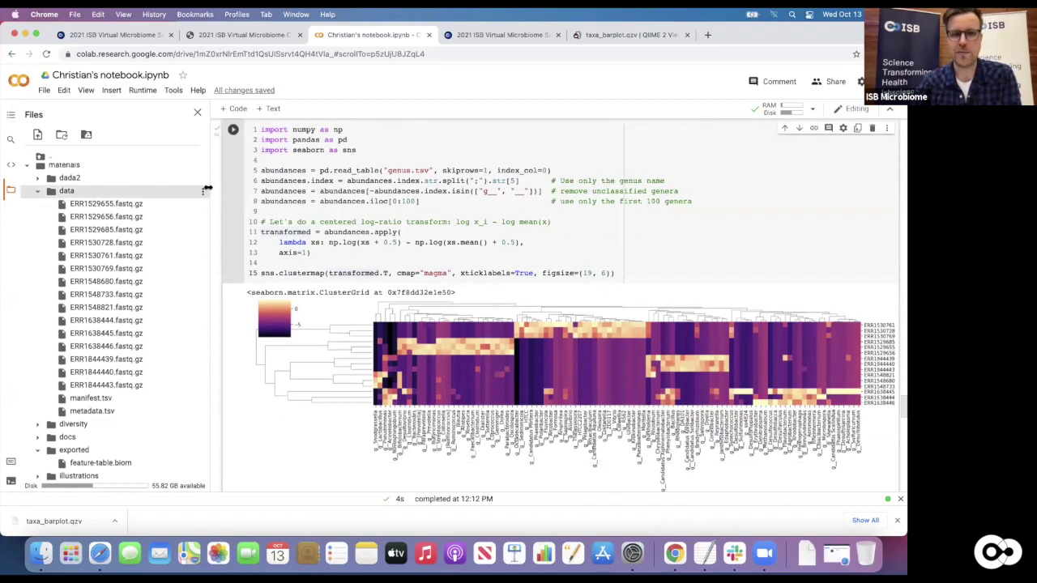
Close the notebook's file browser and go to the Exercise 1 - Sample Classification section
{"action": "left_click_drag", "start_coordinate": [198, 191], "coordinate": [180, 188]}
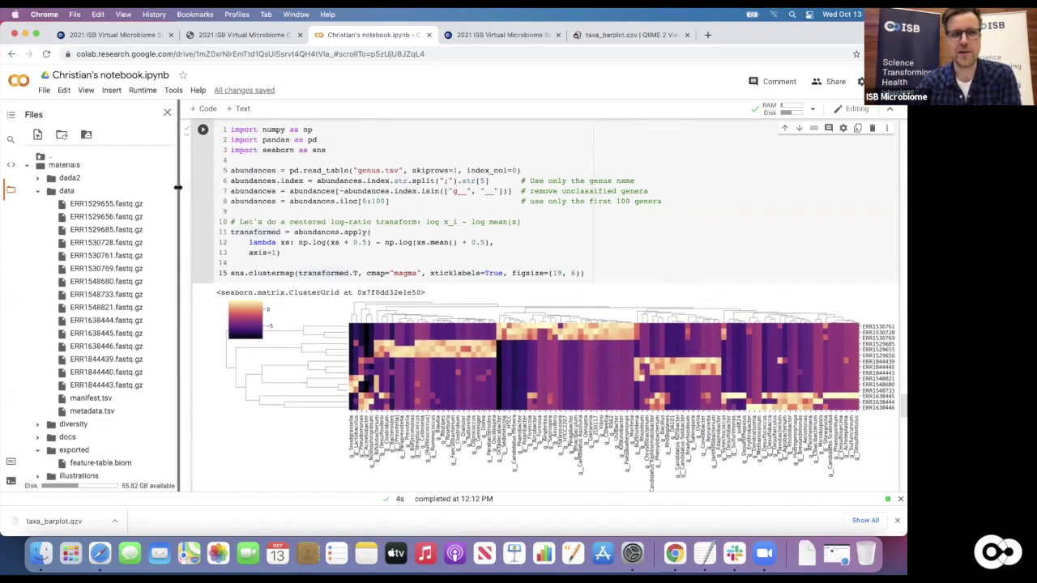
{"action": "left_click", "coordinate": [166, 112]}
{"action": "scroll", "coordinate": [381, 243], "scroll_direction": "down", "scroll_amount": 10}
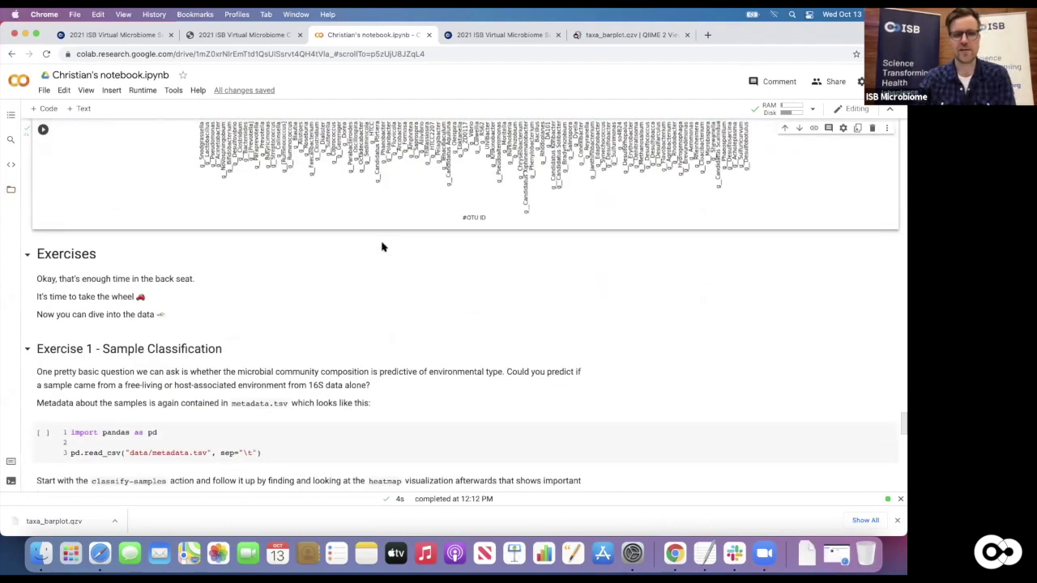
{"action": "scroll", "coordinate": [295, 288], "scroll_direction": "down", "scroll_amount": 1}
{"action": "scroll", "coordinate": [296, 287], "scroll_direction": "down", "scroll_amount": 3}
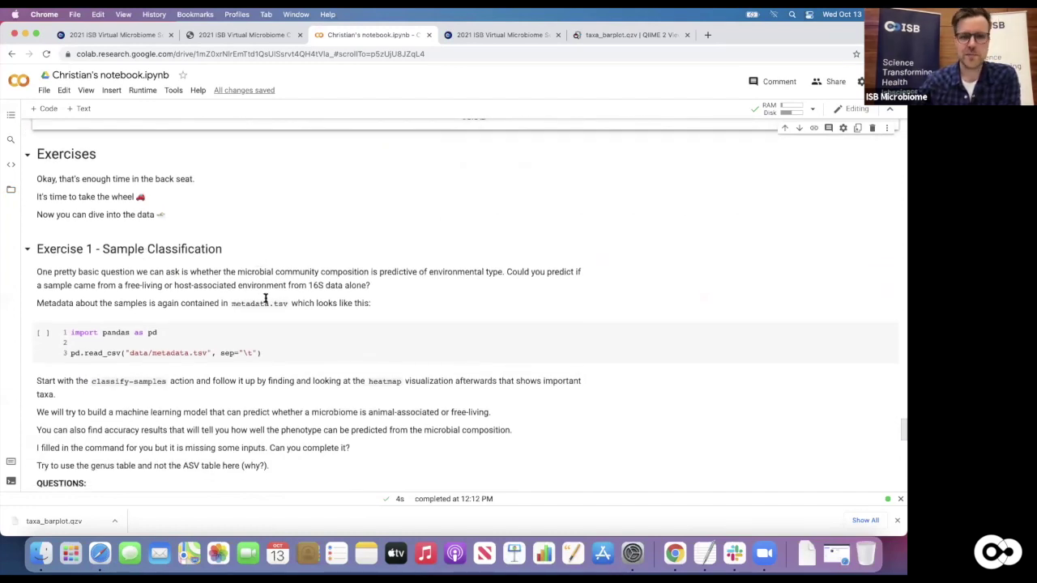
Look over the genus heatmap again and read the Exercise 1 instructions, its questions and the classify-samples command template
{"action": "scroll", "coordinate": [267, 300], "scroll_direction": "down", "scroll_amount": 1}
{"action": "scroll", "coordinate": [394, 275], "scroll_direction": "up", "scroll_amount": 6}
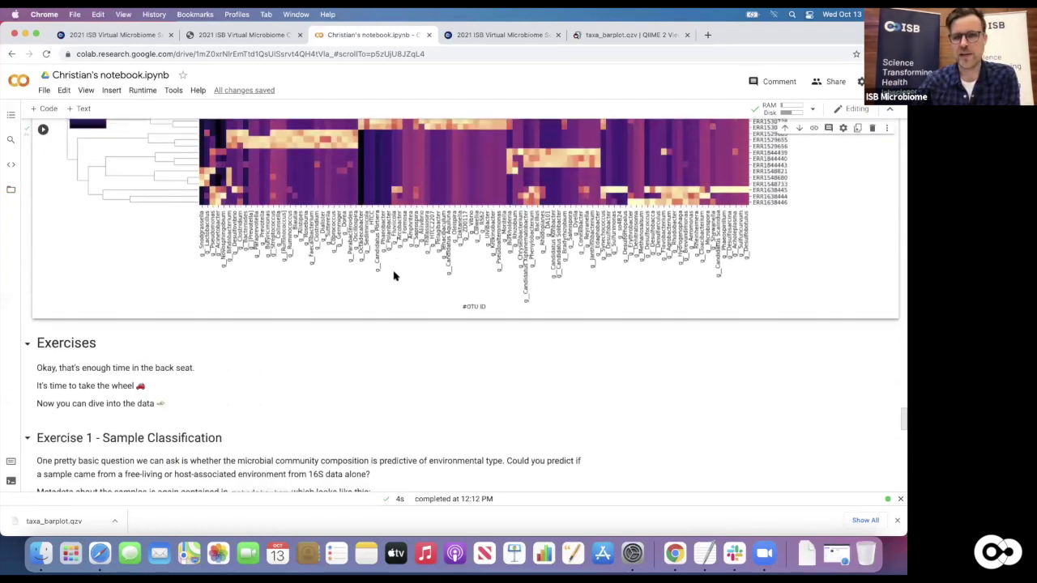
{"action": "scroll", "coordinate": [421, 259], "scroll_direction": "up", "scroll_amount": 1}
{"action": "scroll", "coordinate": [515, 205], "scroll_direction": "up", "scroll_amount": 2}
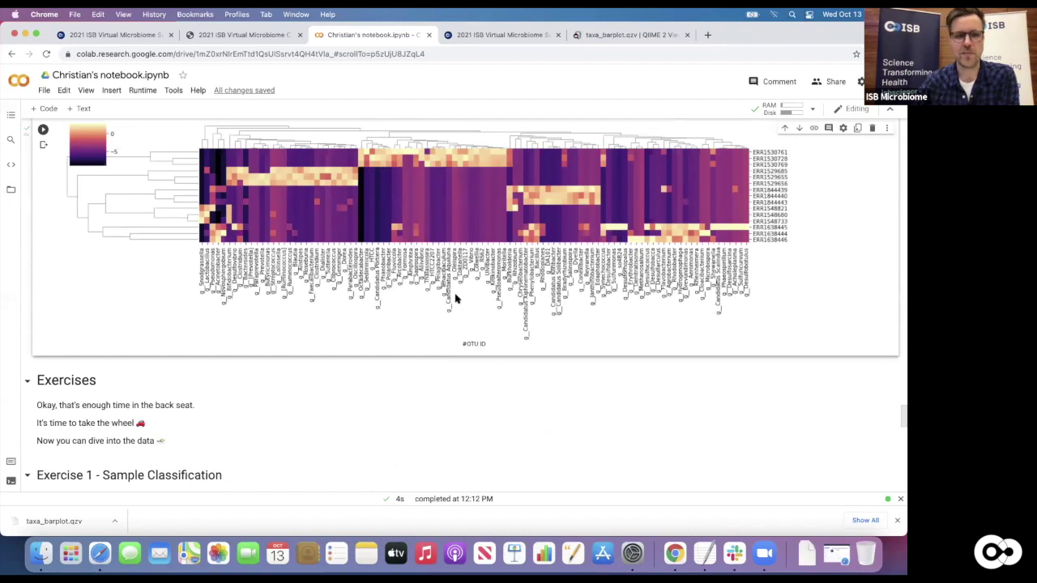
{"action": "scroll", "coordinate": [456, 299], "scroll_direction": "down", "scroll_amount": 5}
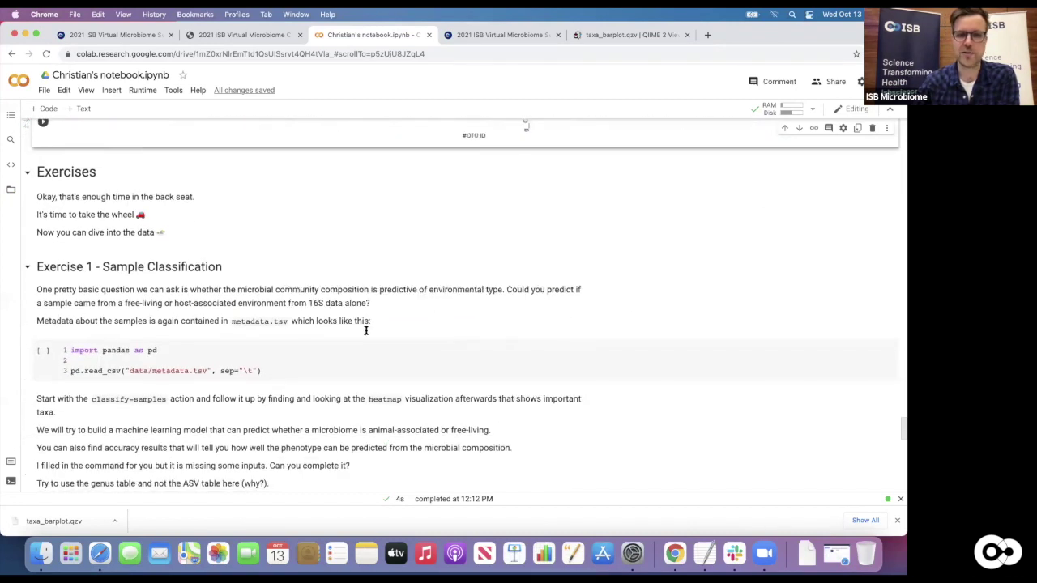
{"action": "left_click", "coordinate": [287, 377]}
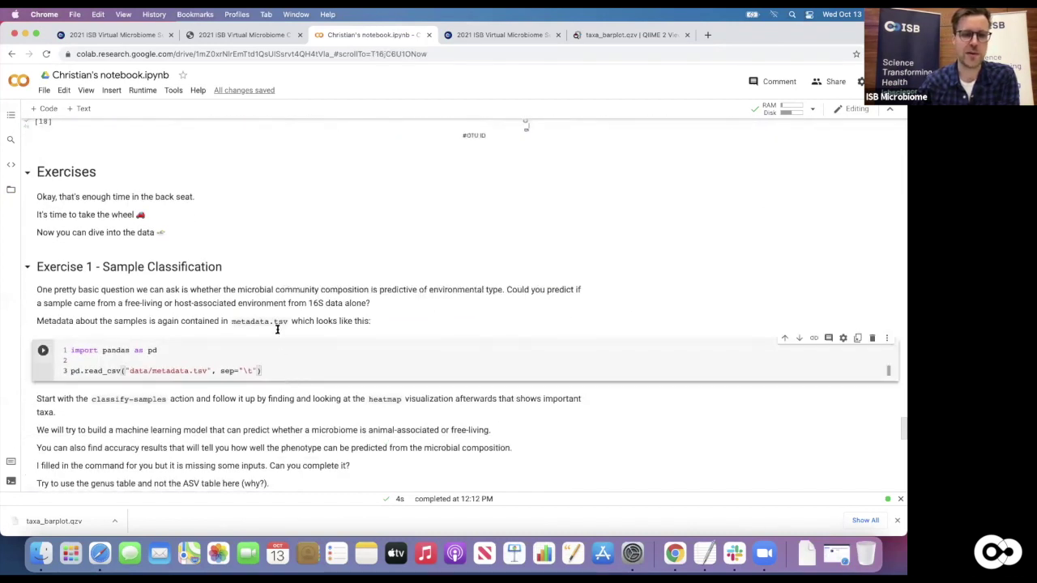
{"action": "scroll", "coordinate": [278, 329], "scroll_direction": "down", "scroll_amount": 2}
{"action": "scroll", "coordinate": [268, 269], "scroll_direction": "down", "scroll_amount": 3}
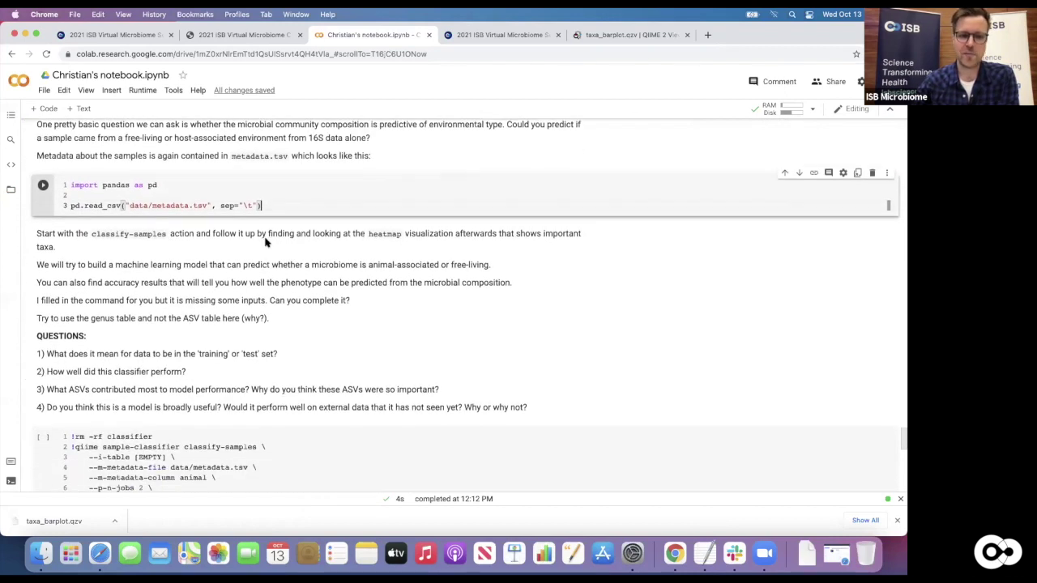
{"action": "scroll", "coordinate": [267, 240], "scroll_direction": "down", "scroll_amount": 2}
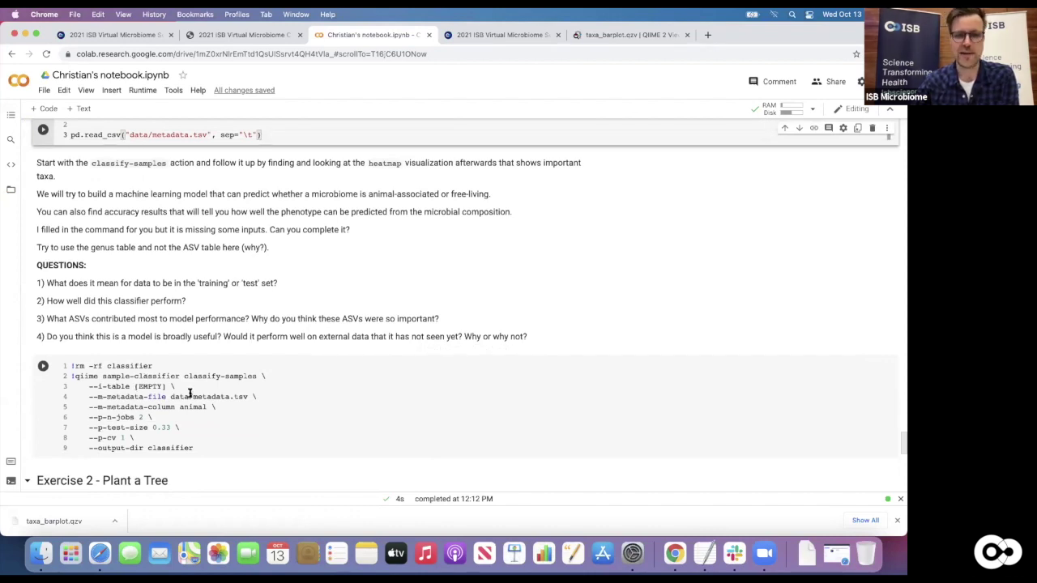
{"action": "scroll", "coordinate": [299, 285], "scroll_direction": "up", "scroll_amount": 3}
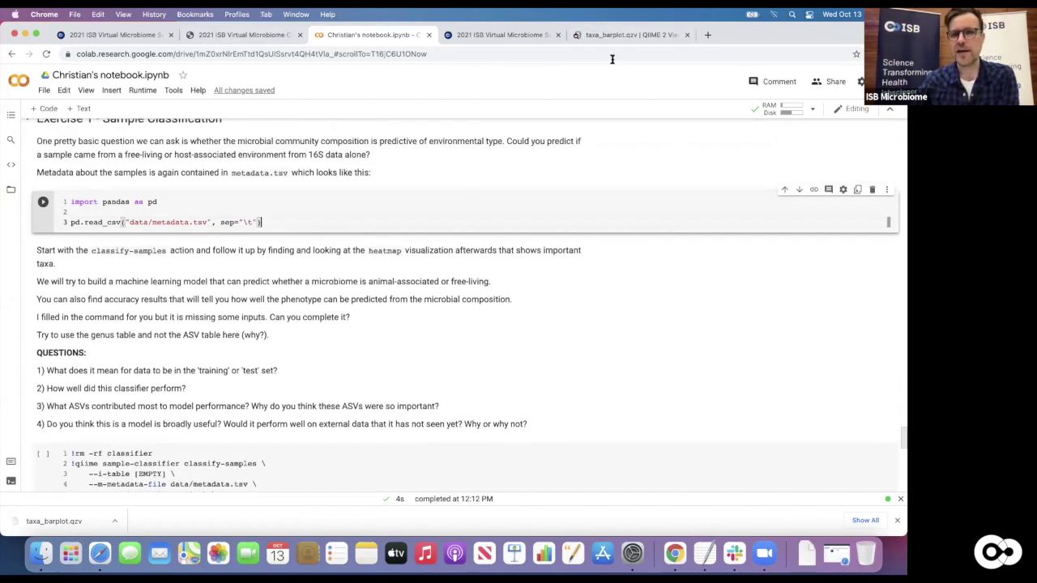
Open the QIIME 2 documentation at docs.qiime2.org in a new browser tab
{"action": "left_click", "coordinate": [710, 35]}
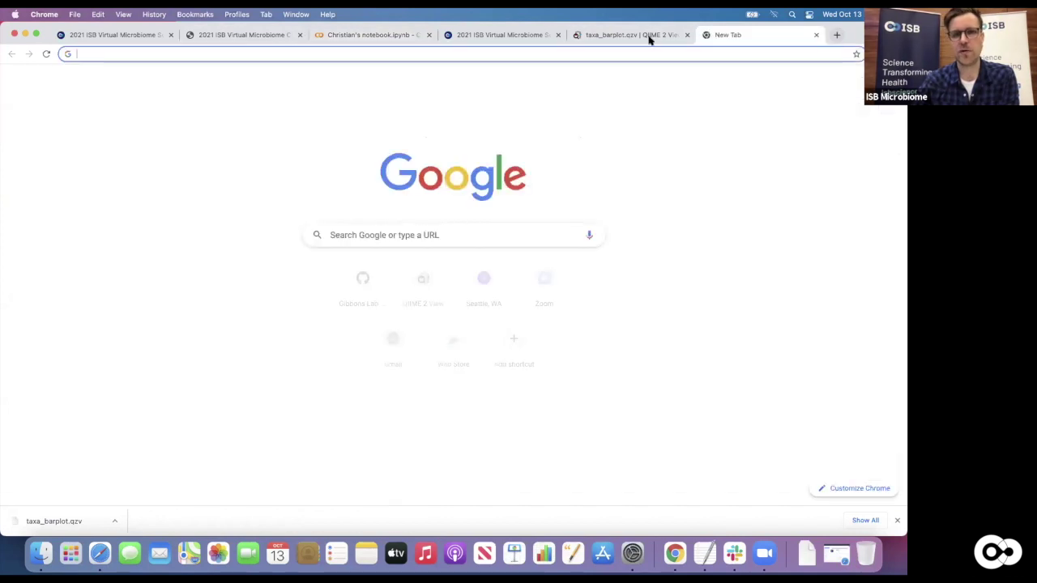
{"action": "type", "text": "docs."}
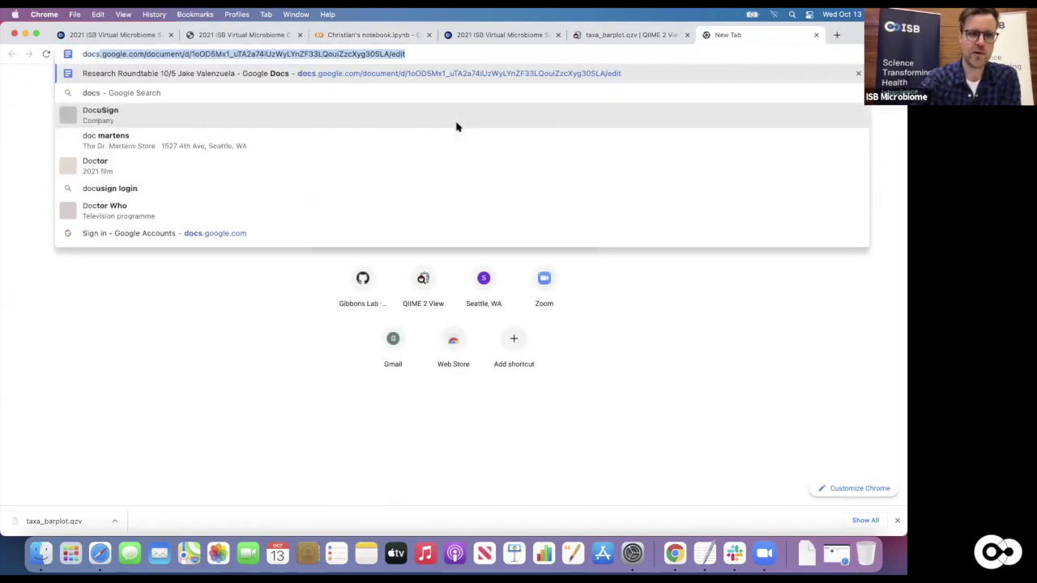
{"action": "type", "text": "q"}
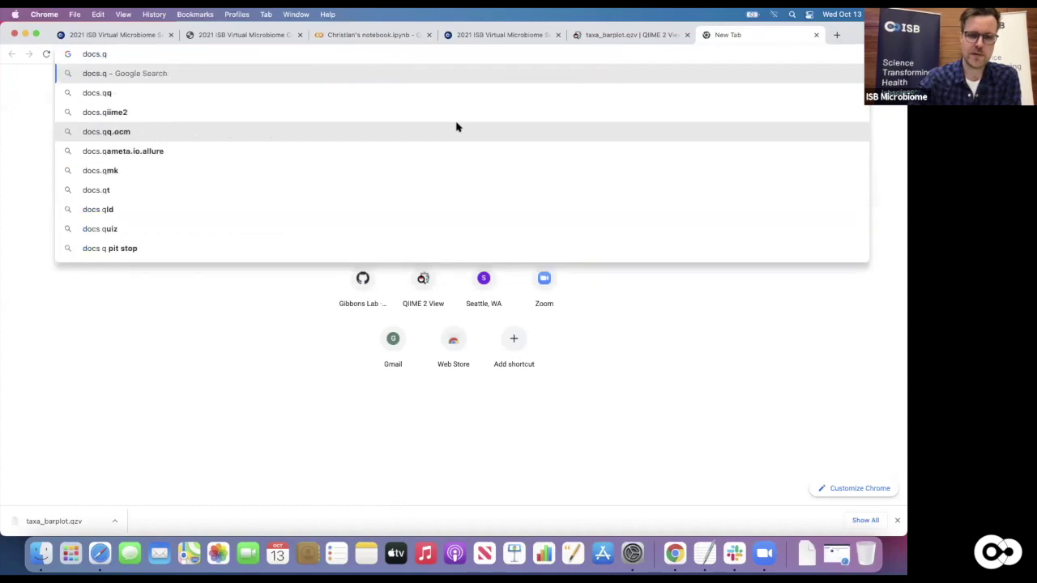
{"action": "type", "text": "iime2.org"}
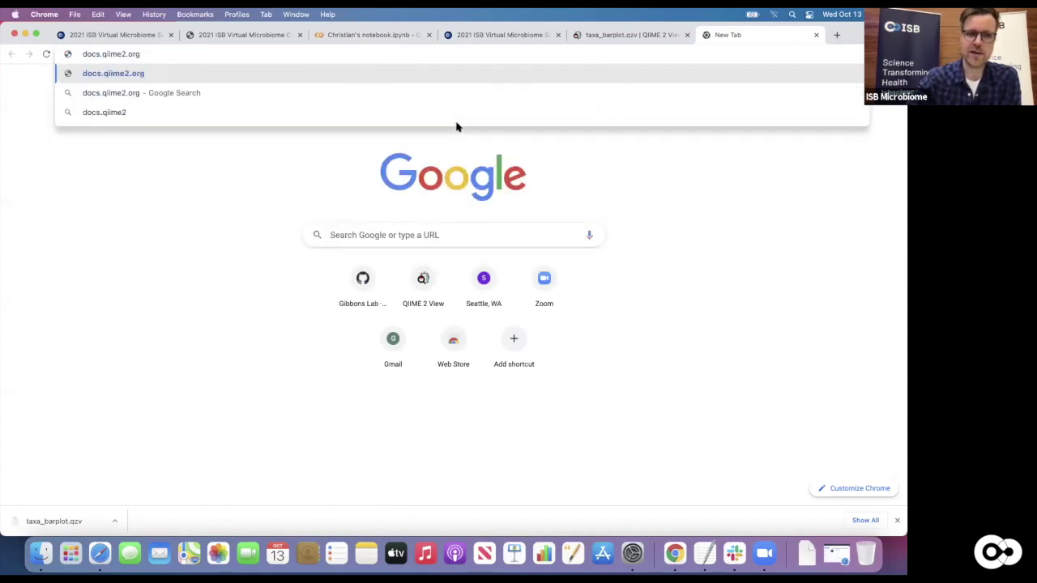
{"action": "key", "text": "Return"}
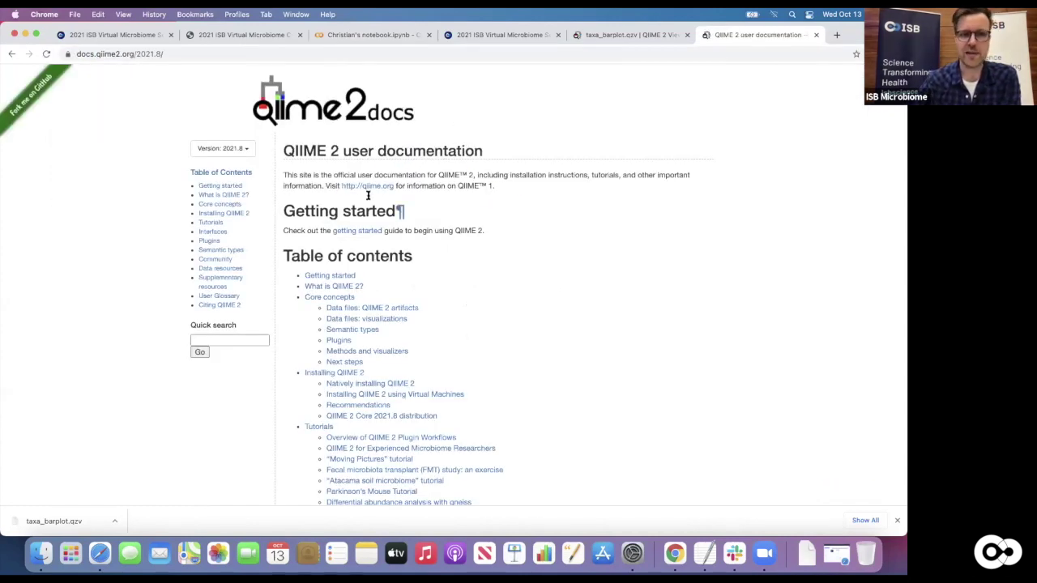
Open the documentation page of the sample-classifier plugin from the list of available plugins
{"action": "scroll", "coordinate": [510, 275], "scroll_direction": "down", "scroll_amount": 1}
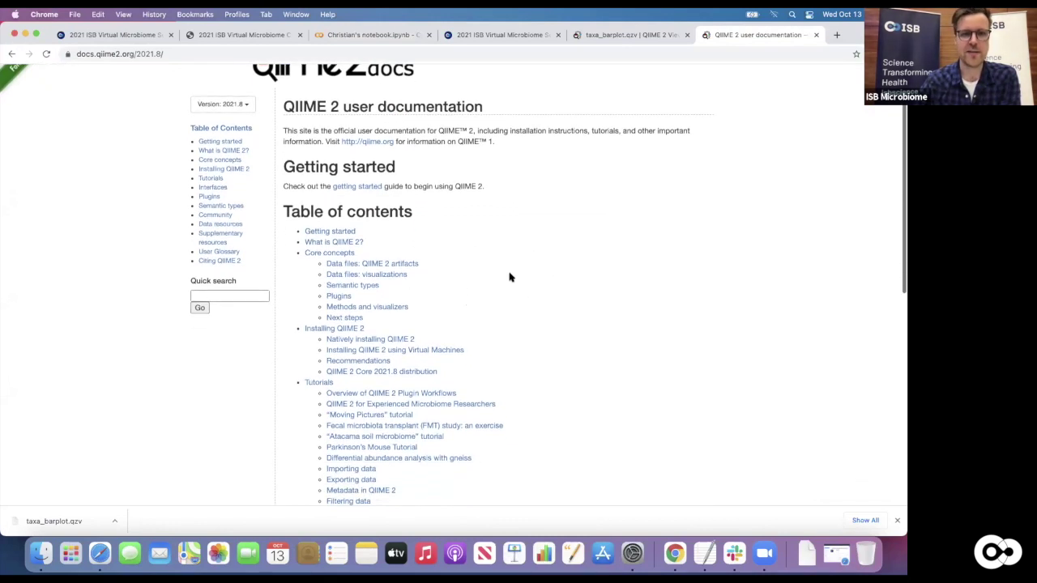
{"action": "left_click", "coordinate": [205, 199]}
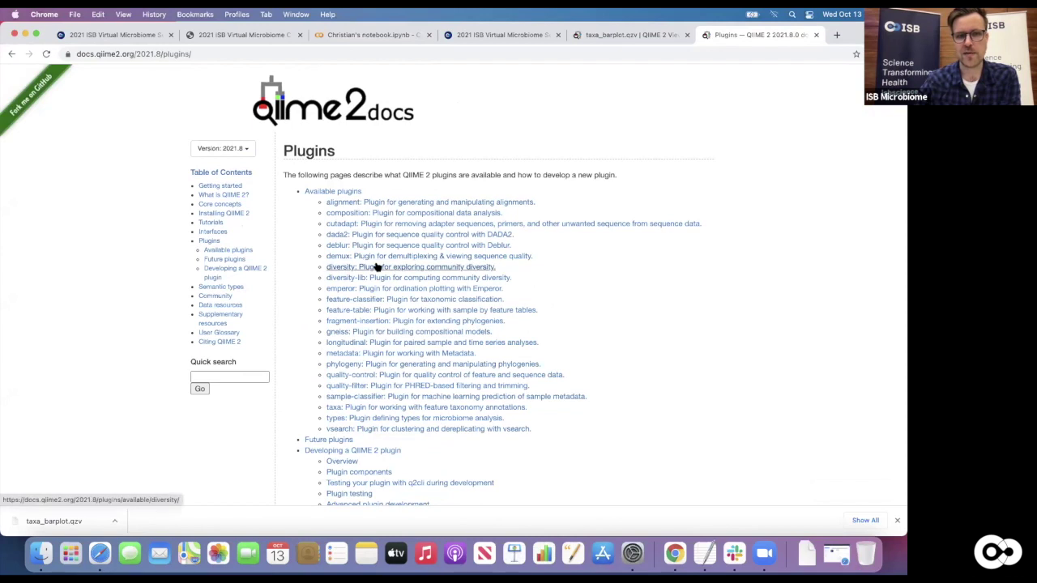
{"action": "scroll", "coordinate": [377, 267], "scroll_direction": "down", "scroll_amount": 1}
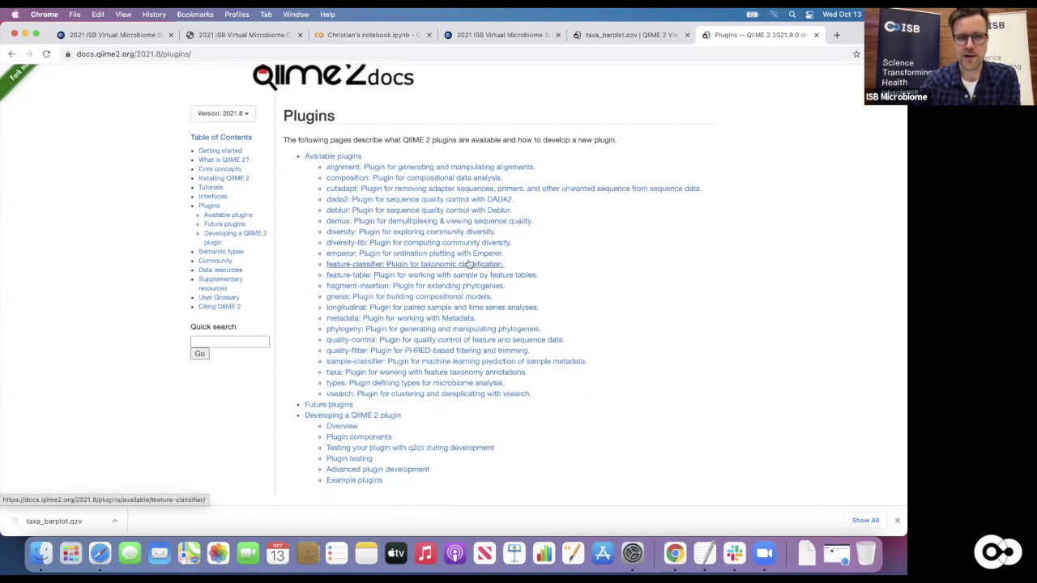
{"action": "left_click", "coordinate": [382, 361]}
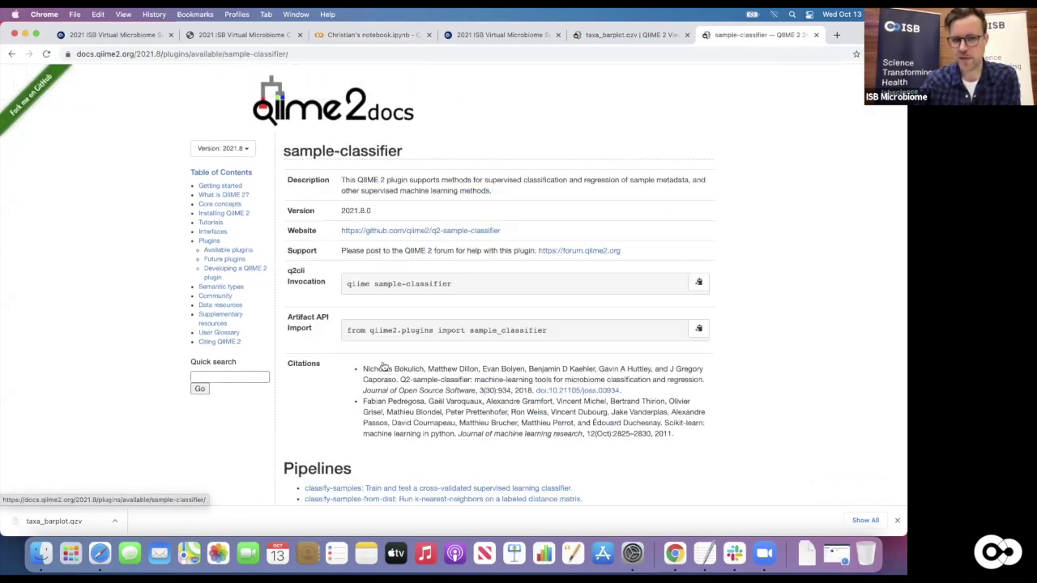
Open the classify-samples pipeline from the sample-classifier page and read its command-line usage, inputs and parameters
{"action": "scroll", "coordinate": [530, 298], "scroll_direction": "down", "scroll_amount": 1}
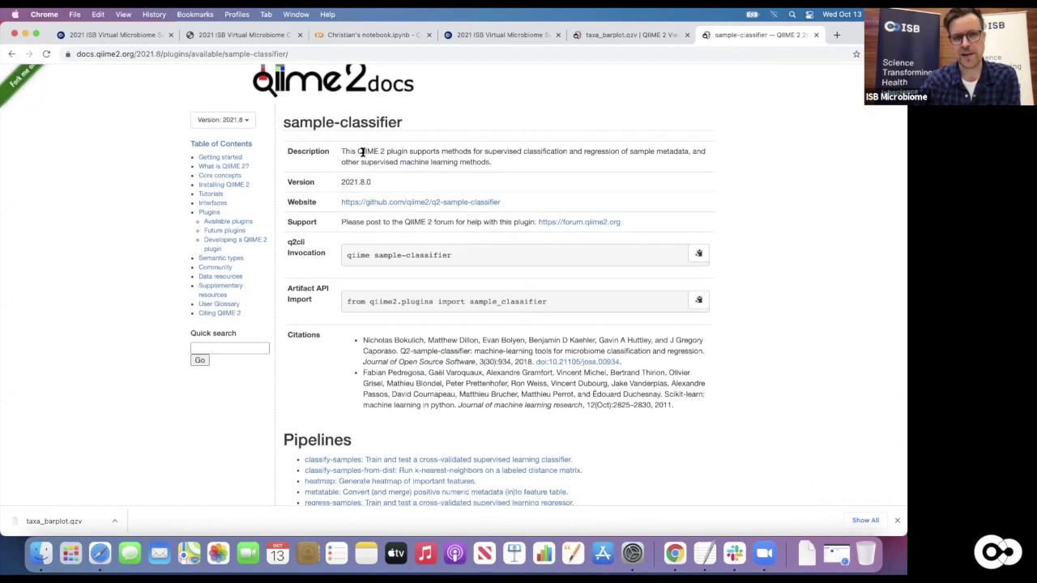
{"action": "scroll", "coordinate": [348, 381], "scroll_direction": "down", "scroll_amount": 5}
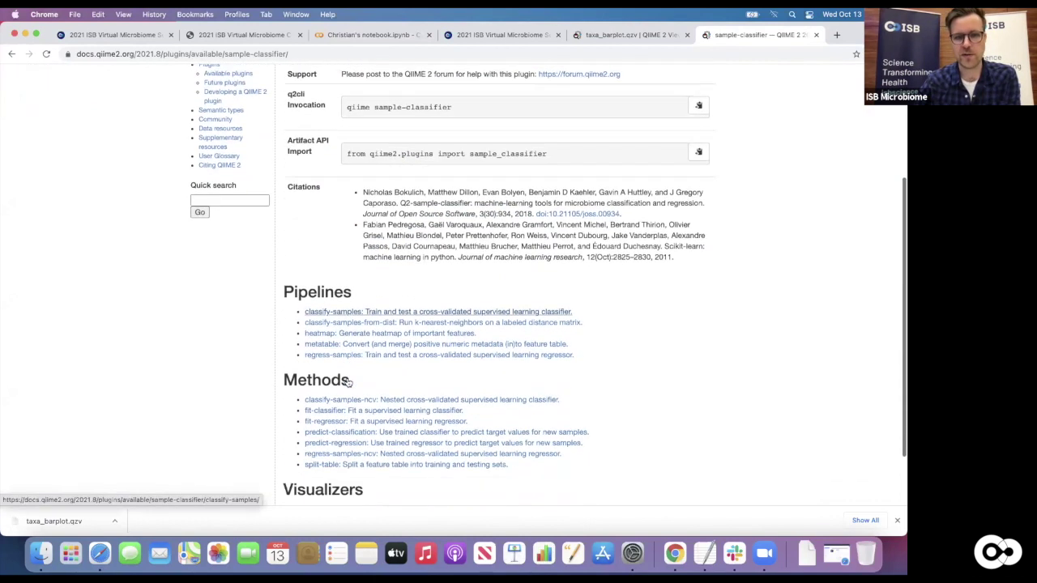
{"action": "scroll", "coordinate": [342, 307], "scroll_direction": "down", "scroll_amount": 2}
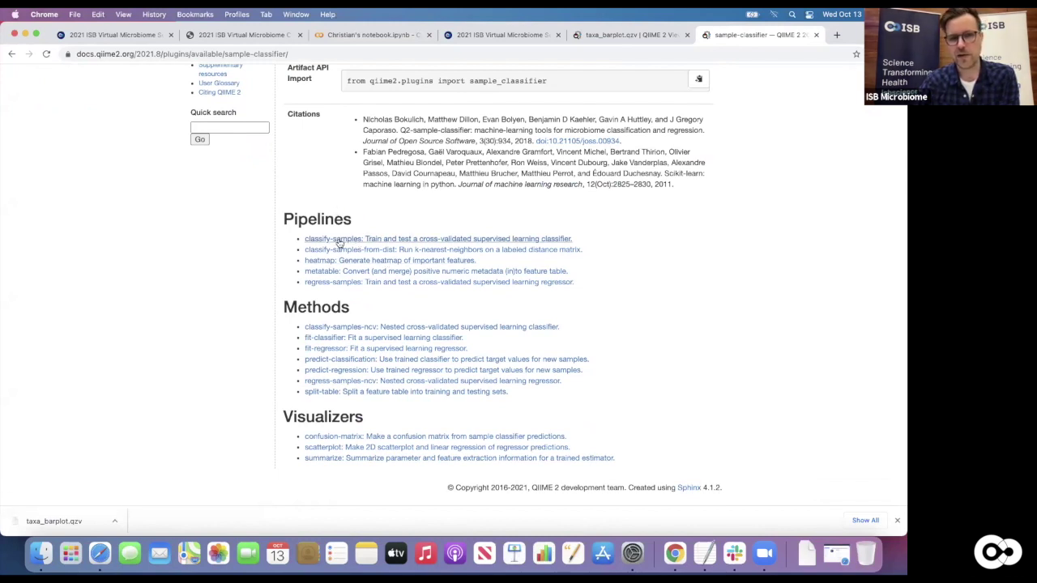
{"action": "left_click", "coordinate": [339, 241]}
{"action": "scroll", "coordinate": [486, 295], "scroll_direction": "down", "scroll_amount": 5}
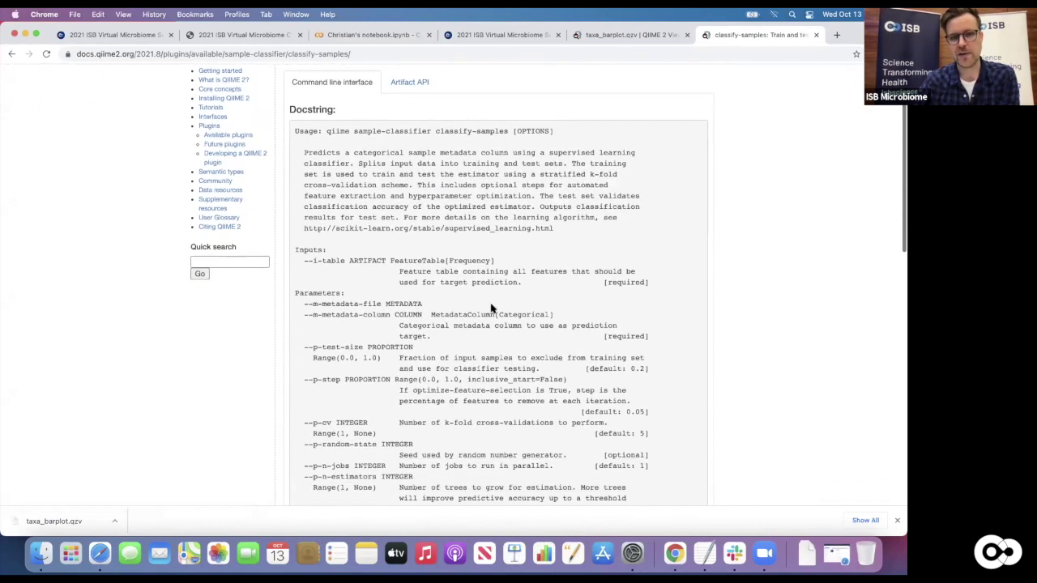
{"action": "scroll", "coordinate": [462, 176], "scroll_direction": "down", "scroll_amount": 1}
{"action": "scroll", "coordinate": [464, 176], "scroll_direction": "up", "scroll_amount": 1}
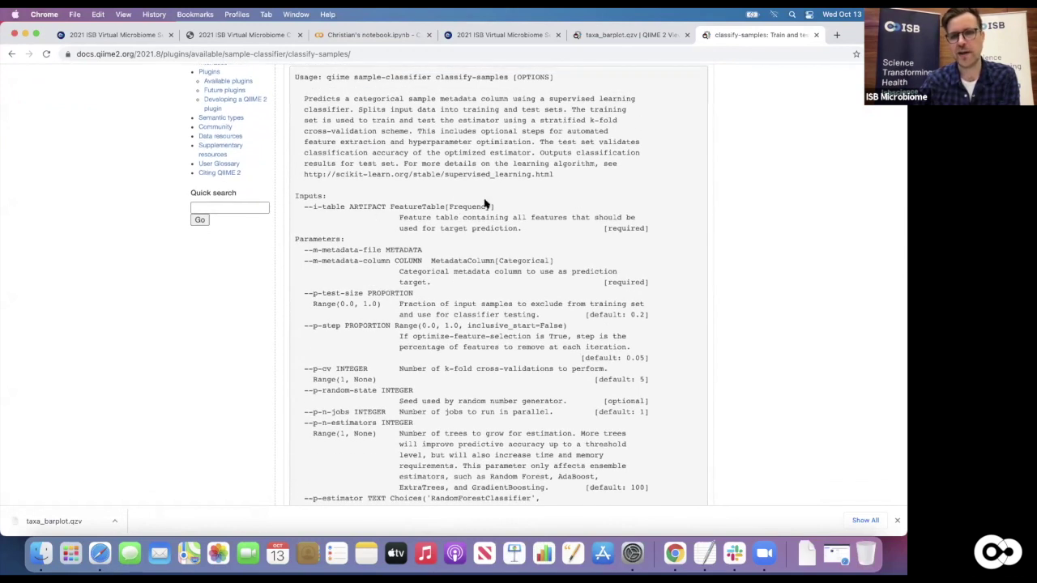
Return to the Colab notebook and reread the Exercise 1 text, the metadata cell, the questions and the classifier command
{"action": "left_click", "coordinate": [351, 34]}
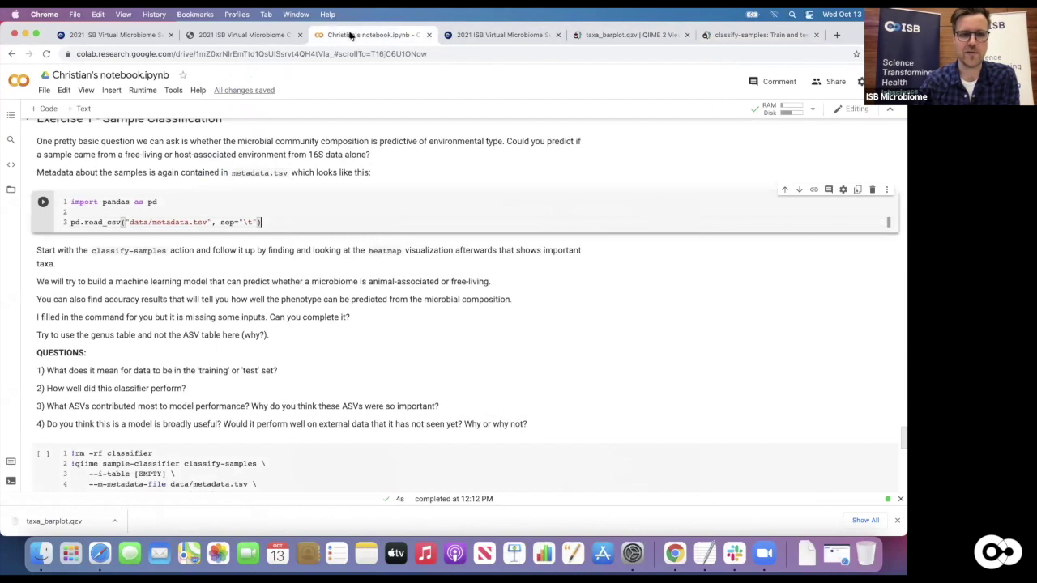
{"action": "scroll", "coordinate": [281, 235], "scroll_direction": "up", "scroll_amount": 1}
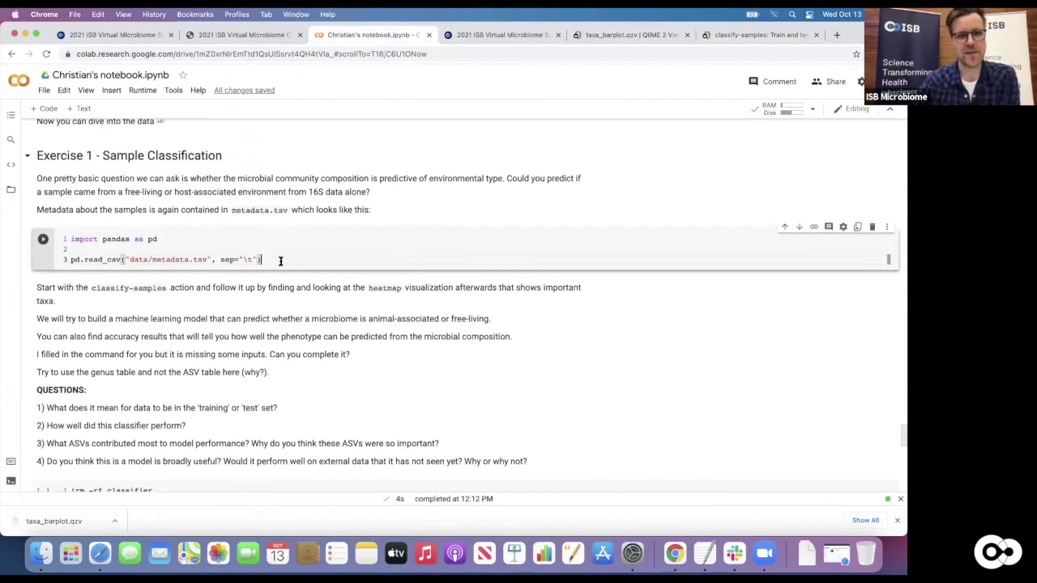
{"action": "scroll", "coordinate": [264, 301], "scroll_direction": "down", "scroll_amount": 1}
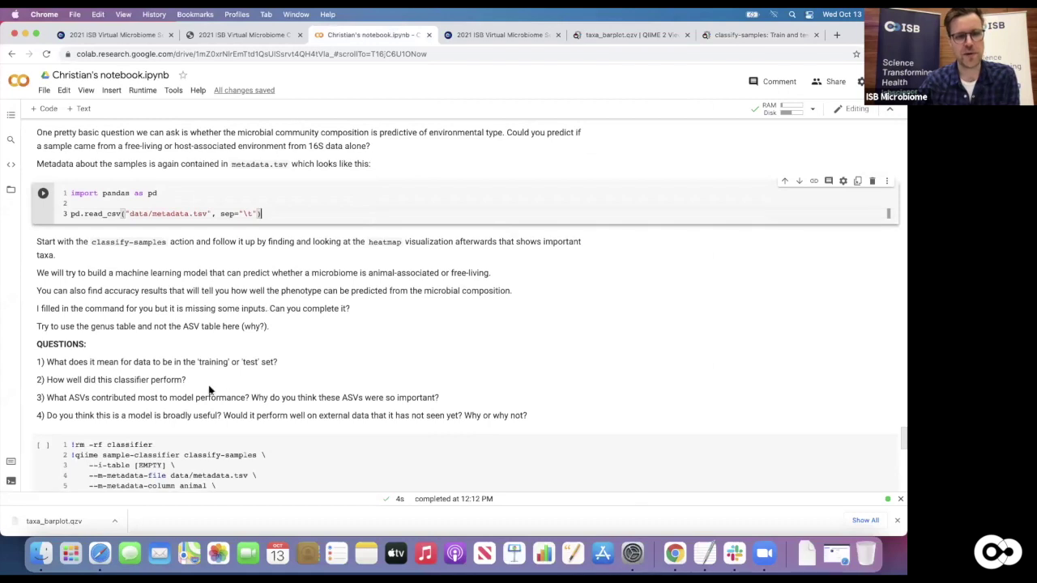
{"action": "scroll", "coordinate": [310, 347], "scroll_direction": "down", "scroll_amount": 1}
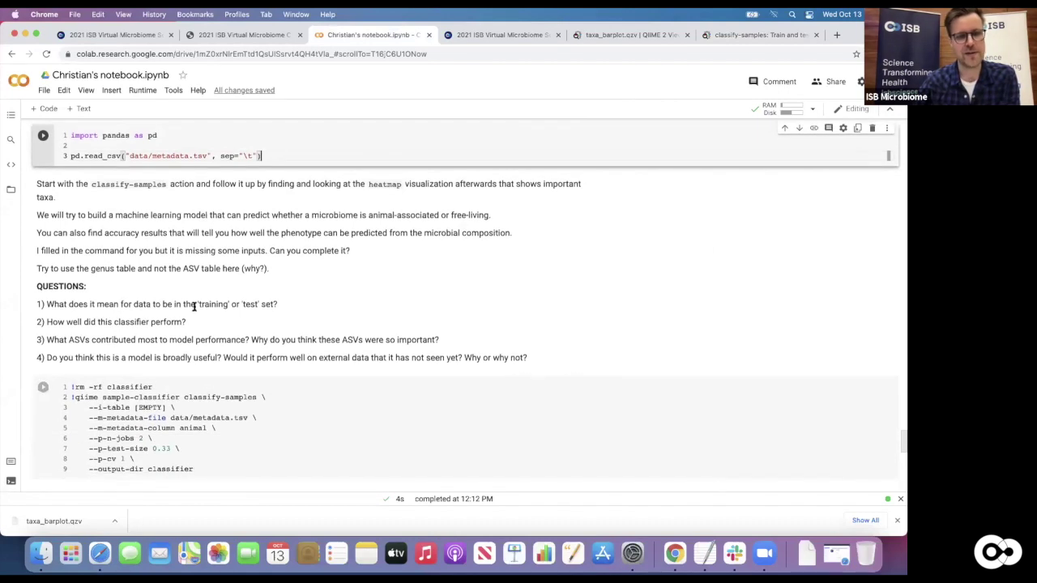
{"action": "scroll", "coordinate": [257, 254], "scroll_direction": "up", "scroll_amount": 1}
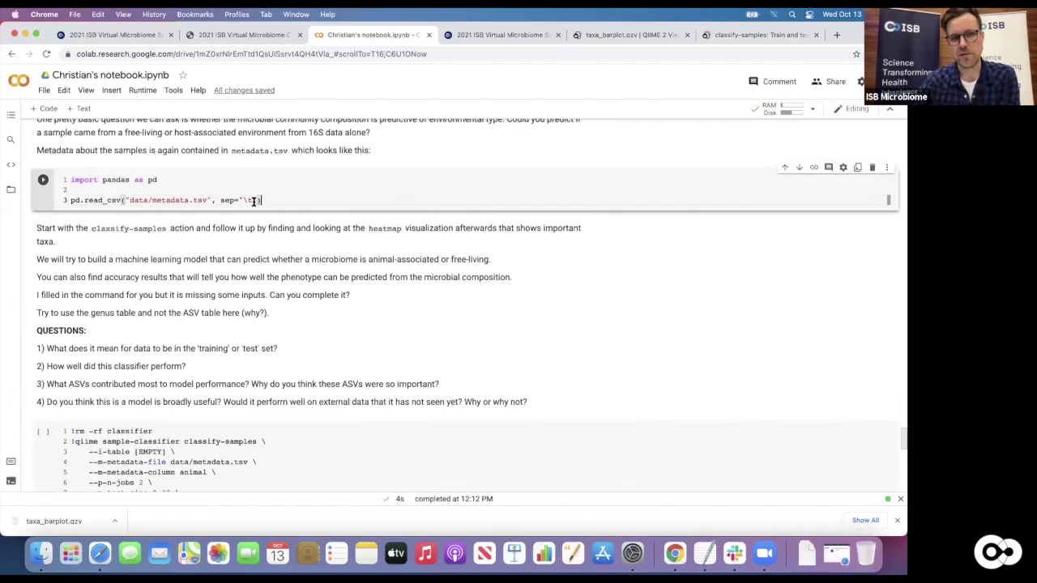
{"action": "scroll", "coordinate": [254, 263], "scroll_direction": "up", "scroll_amount": 1}
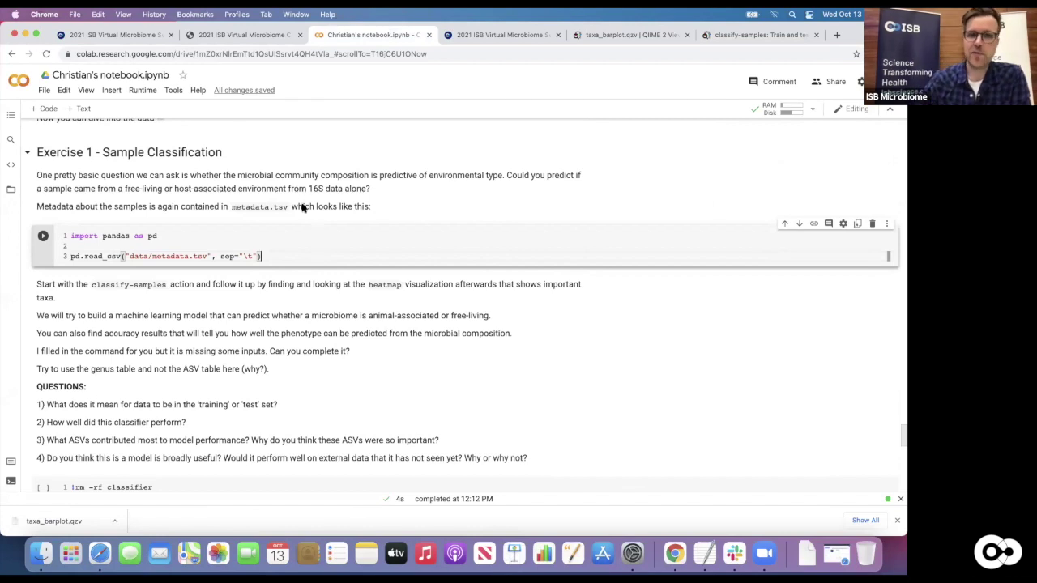
{"action": "scroll", "coordinate": [418, 224], "scroll_direction": "up", "scroll_amount": 3}
{"action": "scroll", "coordinate": [419, 224], "scroll_direction": "down", "scroll_amount": 3}
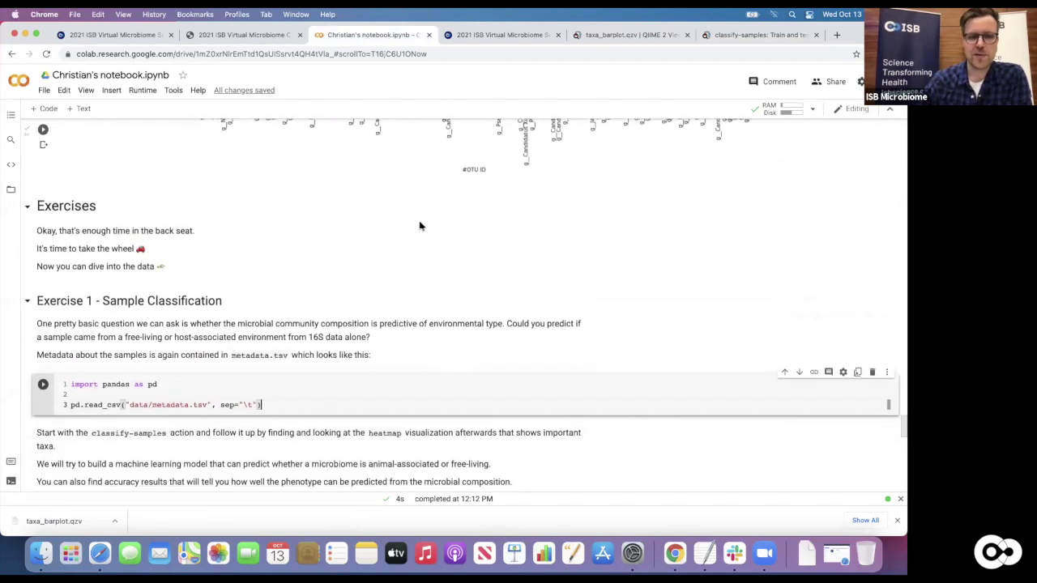
{"action": "scroll", "coordinate": [377, 245], "scroll_direction": "down", "scroll_amount": 4}
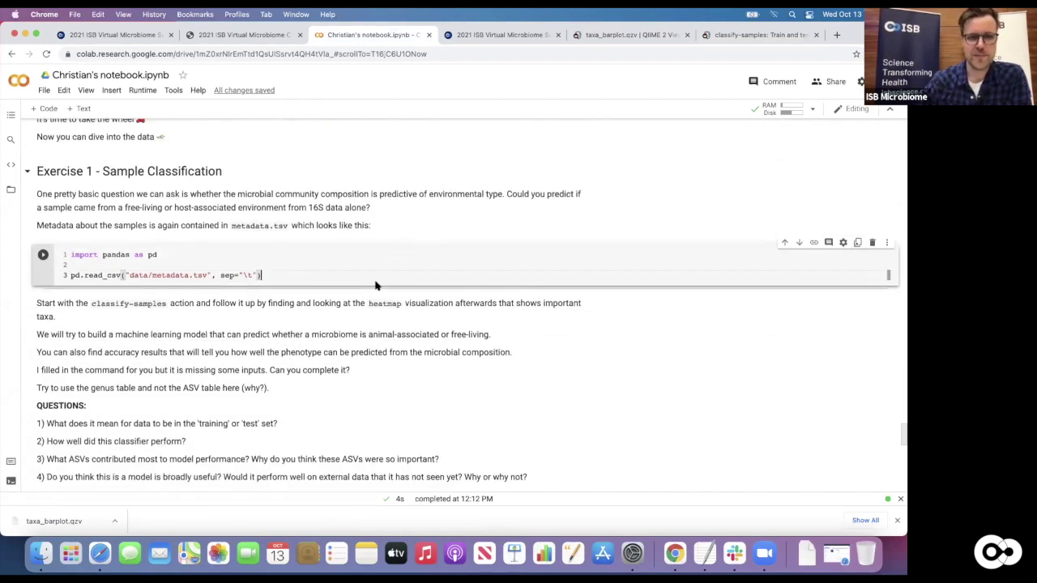
{"action": "scroll", "coordinate": [375, 285], "scroll_direction": "down", "scroll_amount": 5}
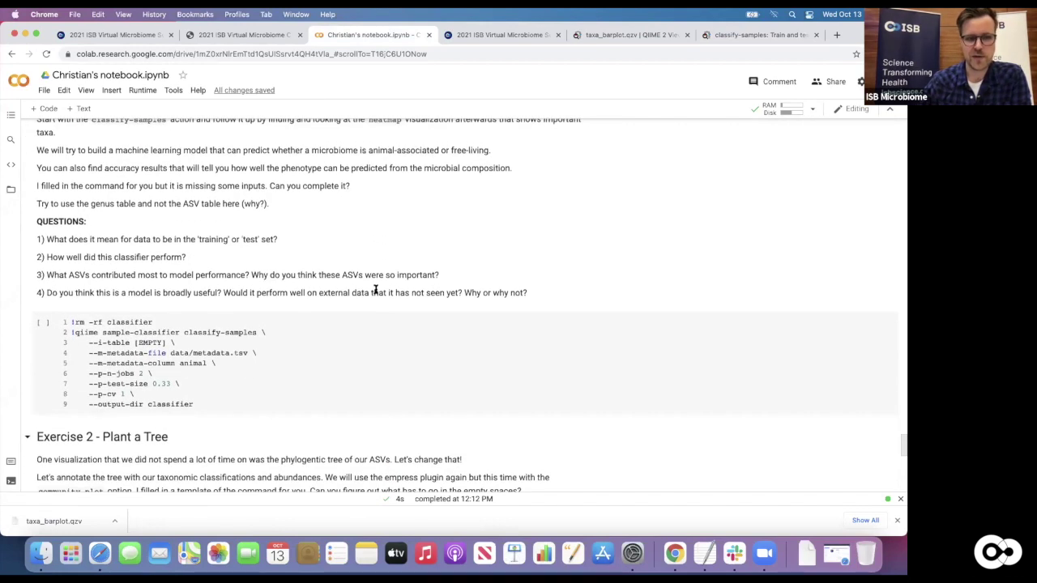
Read the Exercise 2 - Plant a Tree instructions, questions and the empress community-plot command template
{"action": "scroll", "coordinate": [375, 290], "scroll_direction": "down", "scroll_amount": 5}
{"action": "scroll", "coordinate": [375, 290], "scroll_direction": "up", "scroll_amount": 2}
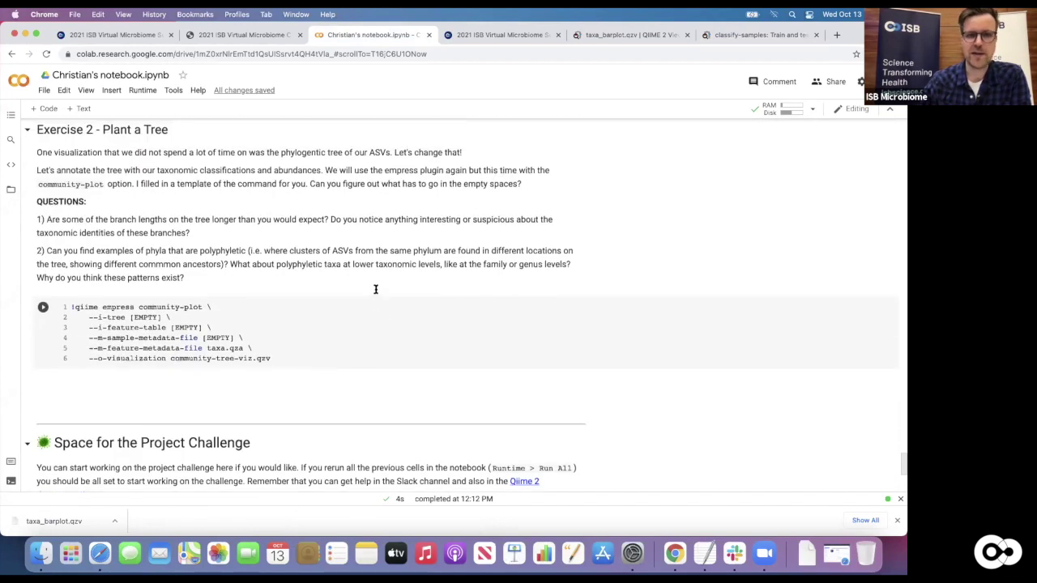
{"action": "scroll", "coordinate": [398, 227], "scroll_direction": "down", "scroll_amount": 1}
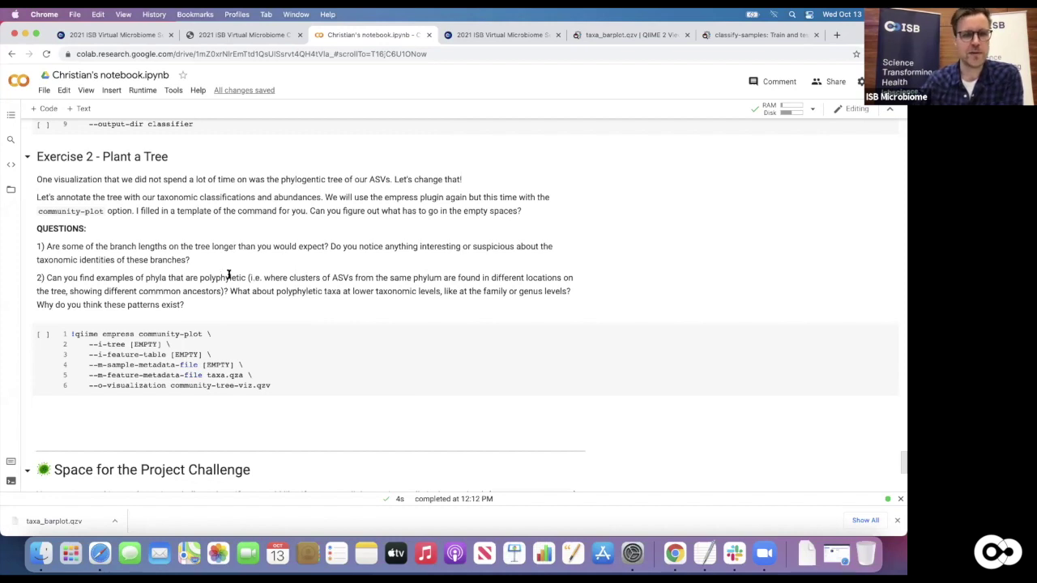
{"action": "scroll", "coordinate": [271, 273], "scroll_direction": "down", "scroll_amount": 1}
{"action": "scroll", "coordinate": [272, 274], "scroll_direction": "down", "scroll_amount": 1}
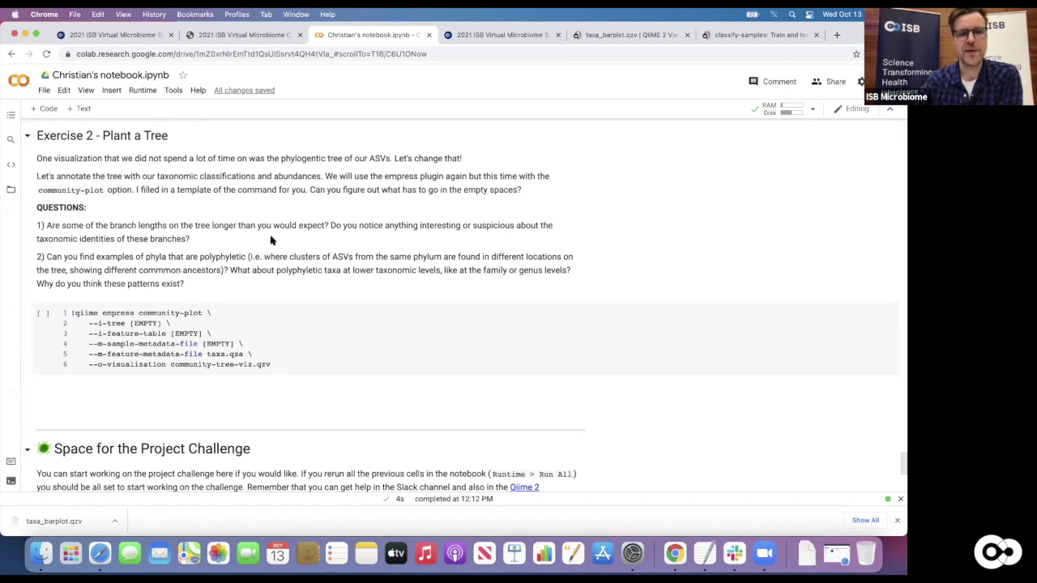
Go back from Exercise 2 to the beginning of the Exercise 1 - Sample Classification section
{"action": "scroll", "coordinate": [272, 240], "scroll_direction": "up", "scroll_amount": 3}
{"action": "scroll", "coordinate": [272, 240], "scroll_direction": "up", "scroll_amount": 3}
{"action": "scroll", "coordinate": [270, 236], "scroll_direction": "down", "scroll_amount": 3}
{"action": "scroll", "coordinate": [270, 234], "scroll_direction": "up", "scroll_amount": 10}
{"action": "scroll", "coordinate": [271, 240], "scroll_direction": "up", "scroll_amount": 8}
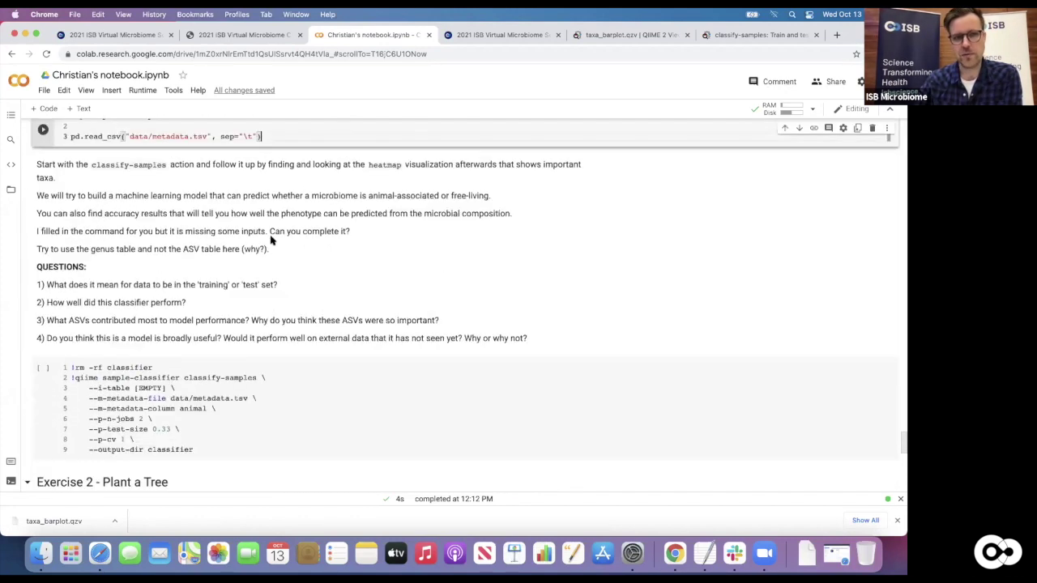
{"action": "scroll", "coordinate": [271, 240], "scroll_direction": "up", "scroll_amount": 3}
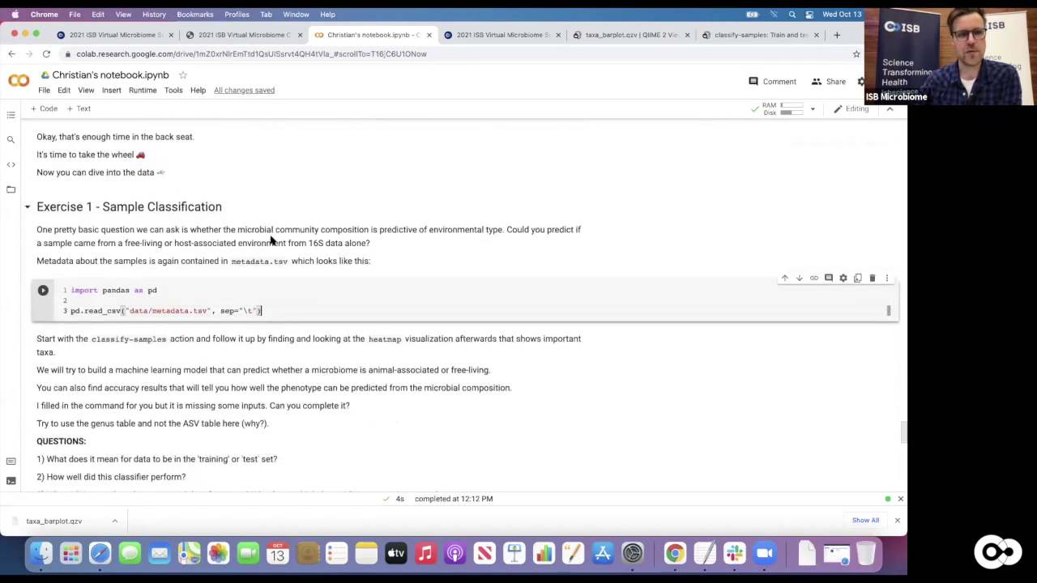
Reread the Exercise 1 - Sample Classification text, its metadata cell and questions, down to the classify-samples command template
{"action": "scroll", "coordinate": [271, 238], "scroll_direction": "down", "scroll_amount": 1}
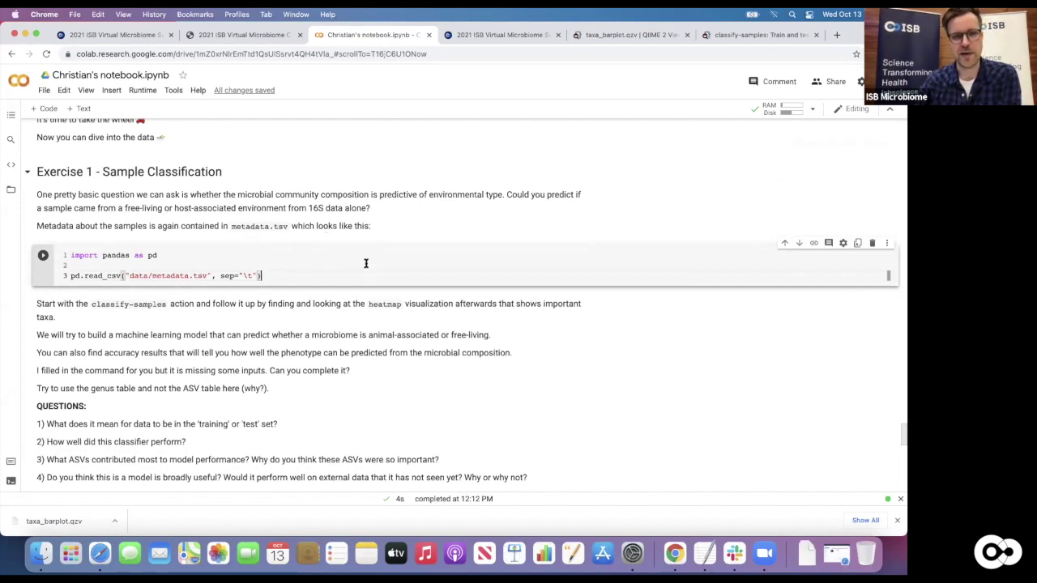
{"action": "scroll", "coordinate": [214, 382], "scroll_direction": "down", "scroll_amount": 5}
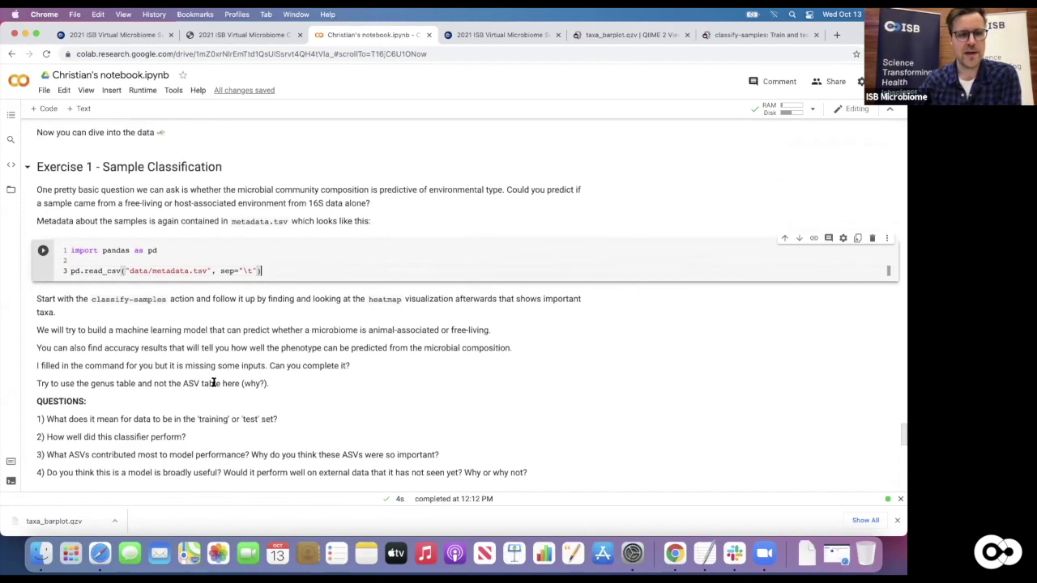
{"action": "scroll", "coordinate": [209, 386], "scroll_direction": "down", "scroll_amount": 5}
{"action": "scroll", "coordinate": [209, 387], "scroll_direction": "up", "scroll_amount": 7}
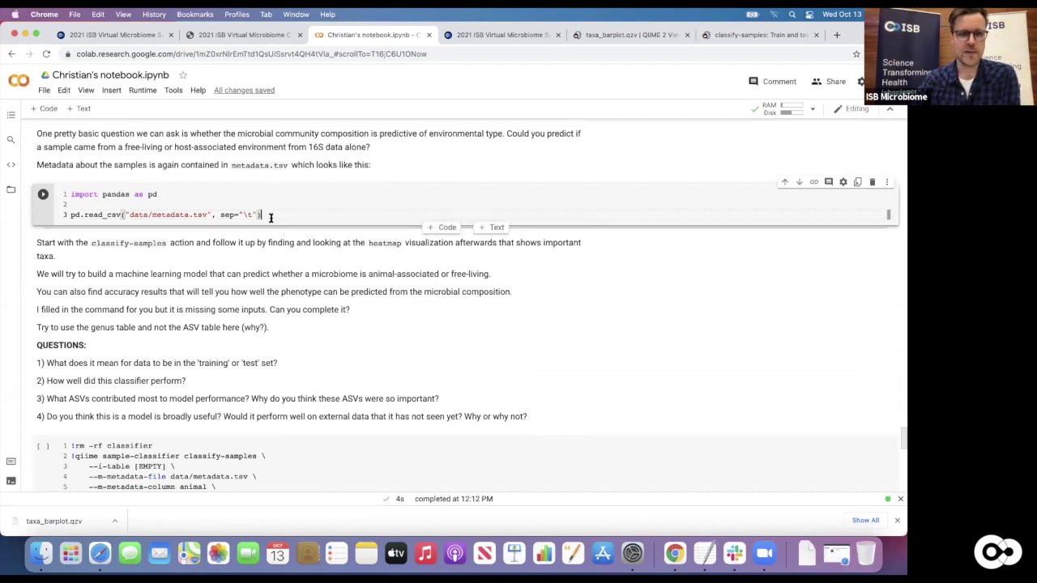
{"action": "scroll", "coordinate": [243, 271], "scroll_direction": "down", "scroll_amount": 2}
{"action": "scroll", "coordinate": [263, 291], "scroll_direction": "up", "scroll_amount": 2}
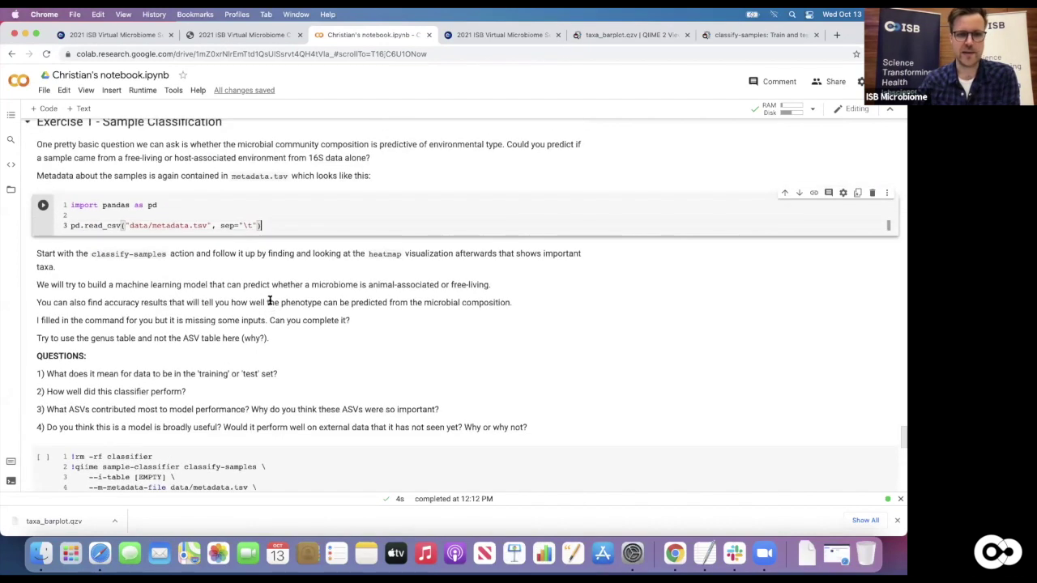
{"action": "scroll", "coordinate": [284, 318], "scroll_direction": "down", "scroll_amount": 2}
{"action": "scroll", "coordinate": [284, 318], "scroll_direction": "down", "scroll_amount": 4}
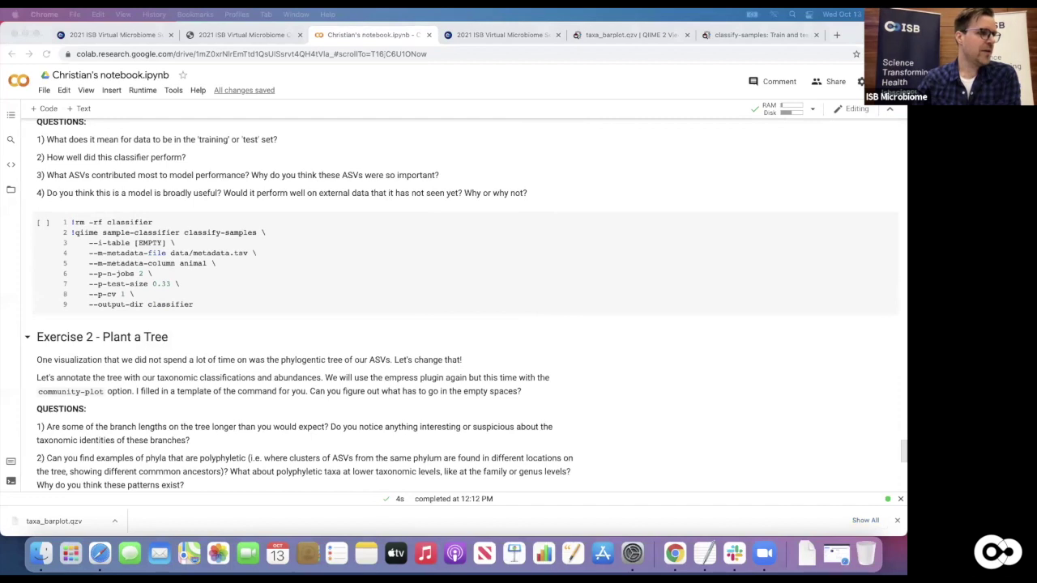
Switch to the 16S course slides and advance to the slide titled The project challenge
{"action": "left_click", "coordinate": [235, 35]}
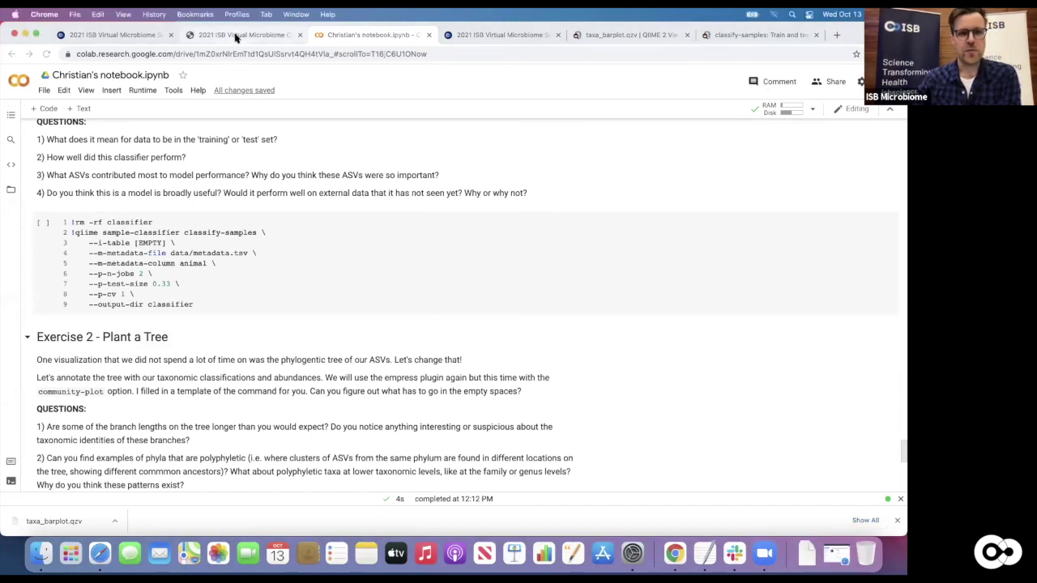
{"action": "key", "text": "Right"}
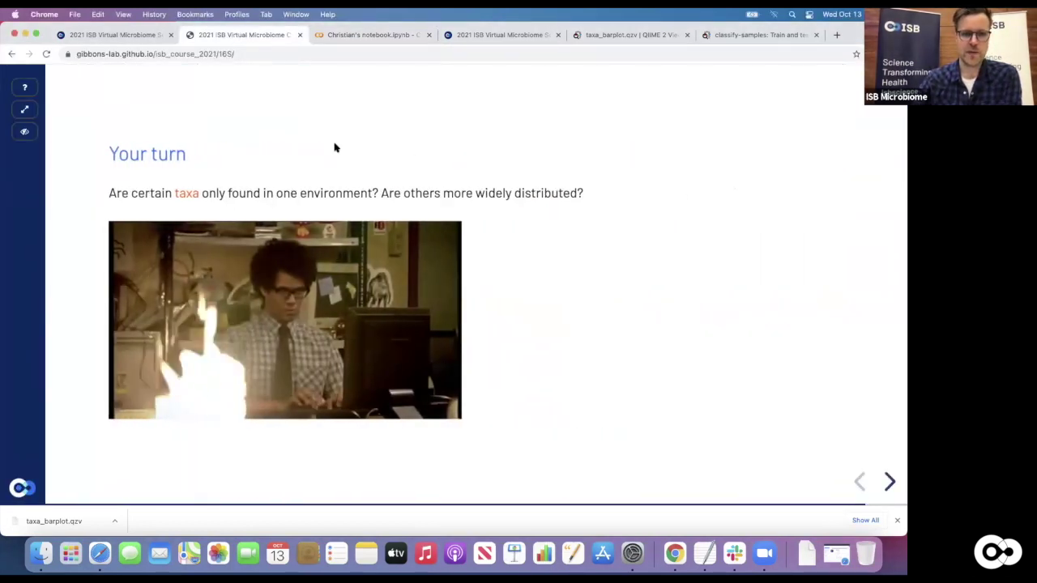
{"action": "key", "text": "Right"}
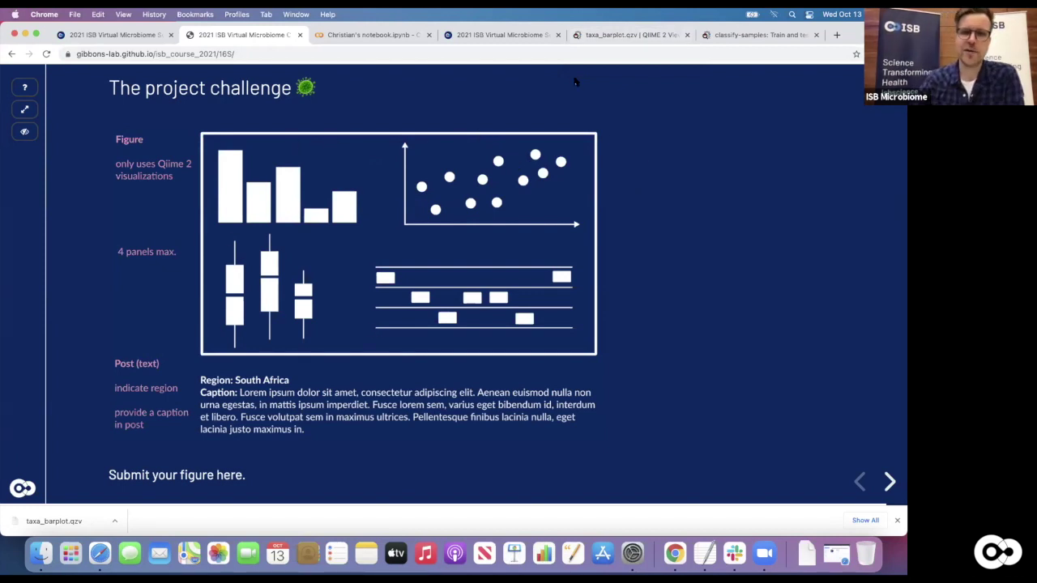
Open the taxa_barplot.qzv visualization in QIIME 2 View and examine the Level 2 taxonomic bars of the human microbiome samples
{"action": "left_click", "coordinate": [634, 35]}
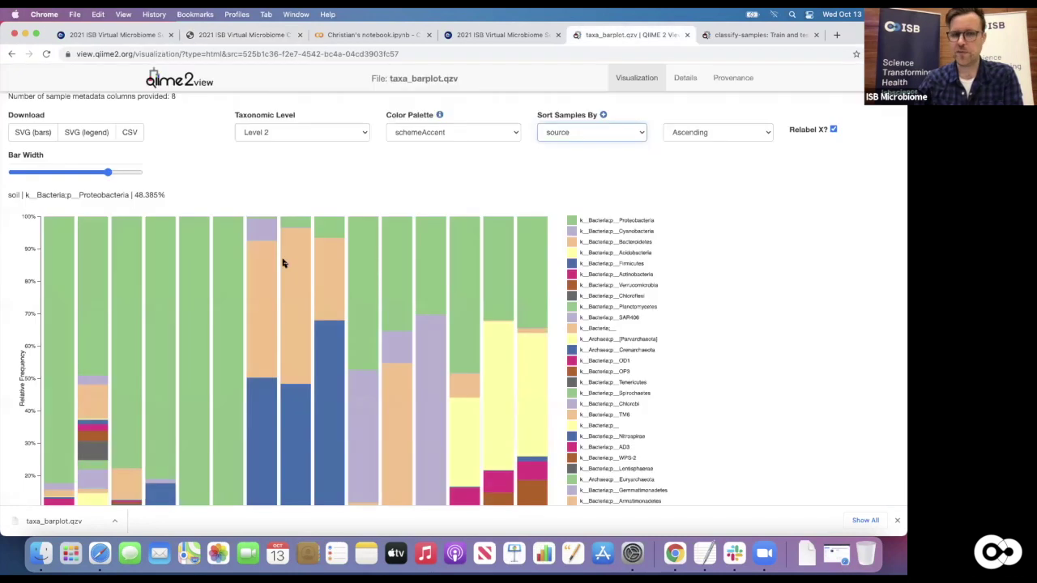
{"action": "scroll", "coordinate": [281, 264], "scroll_direction": "up", "scroll_amount": 2}
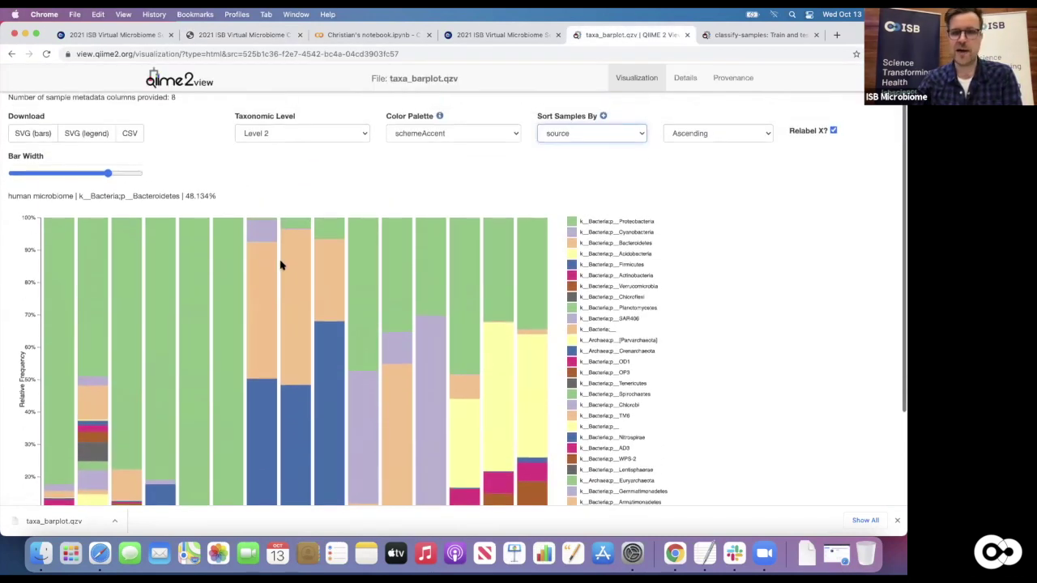
{"action": "scroll", "coordinate": [281, 265], "scroll_direction": "down", "scroll_amount": 2}
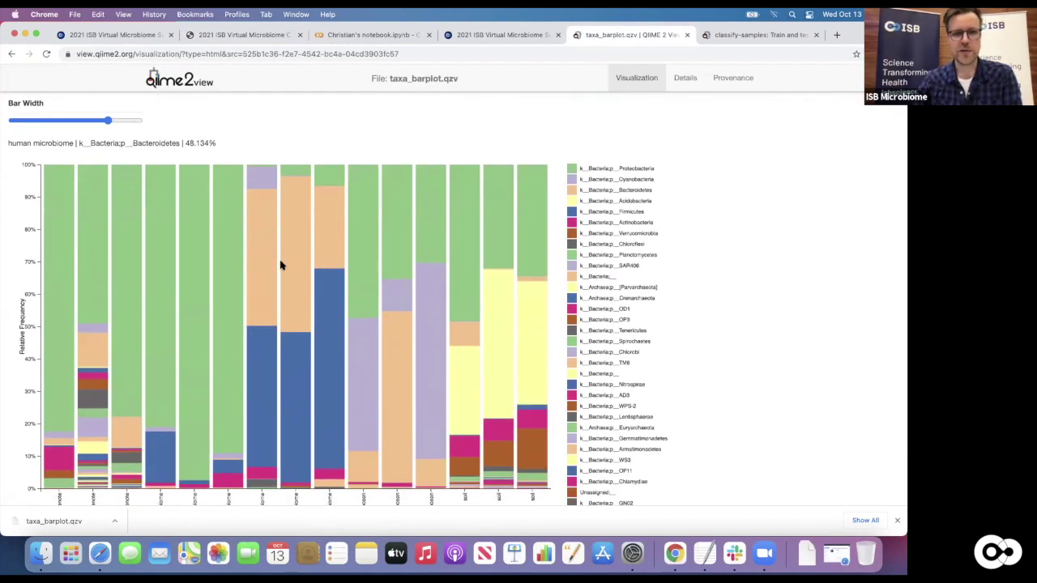
{"action": "scroll", "coordinate": [281, 264], "scroll_direction": "up", "scroll_amount": 2}
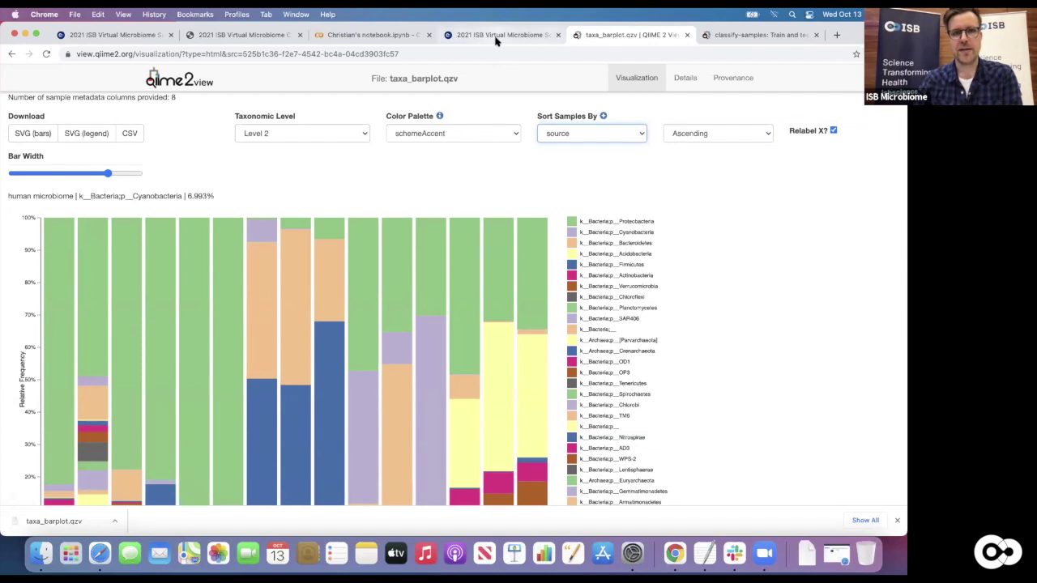
Return to The project challenge slide in the course presentation and show it in full screen
{"action": "key", "text": "super+3"}
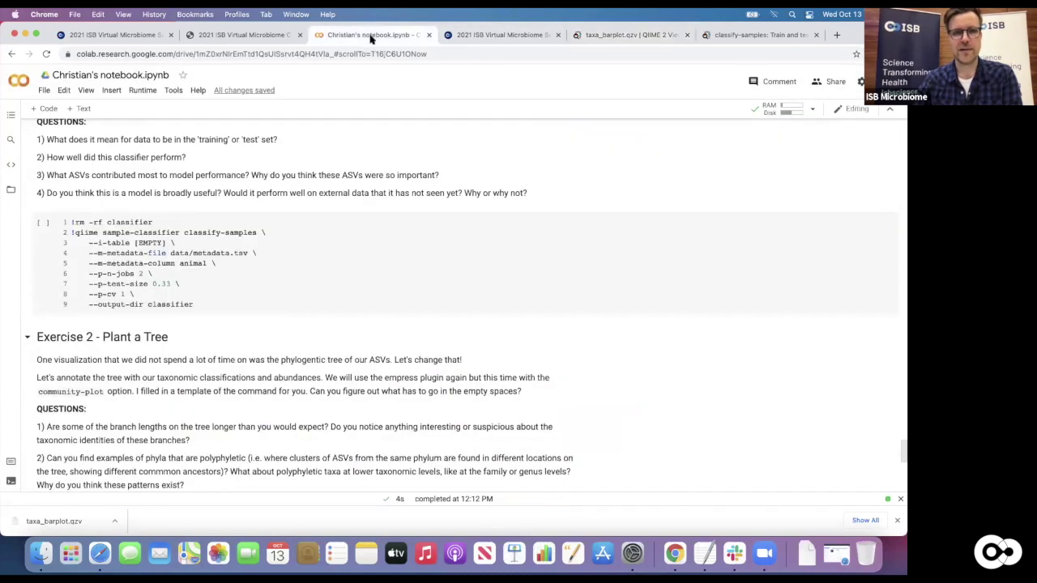
{"action": "left_click", "coordinate": [509, 35]}
{"action": "left_click", "coordinate": [233, 36]}
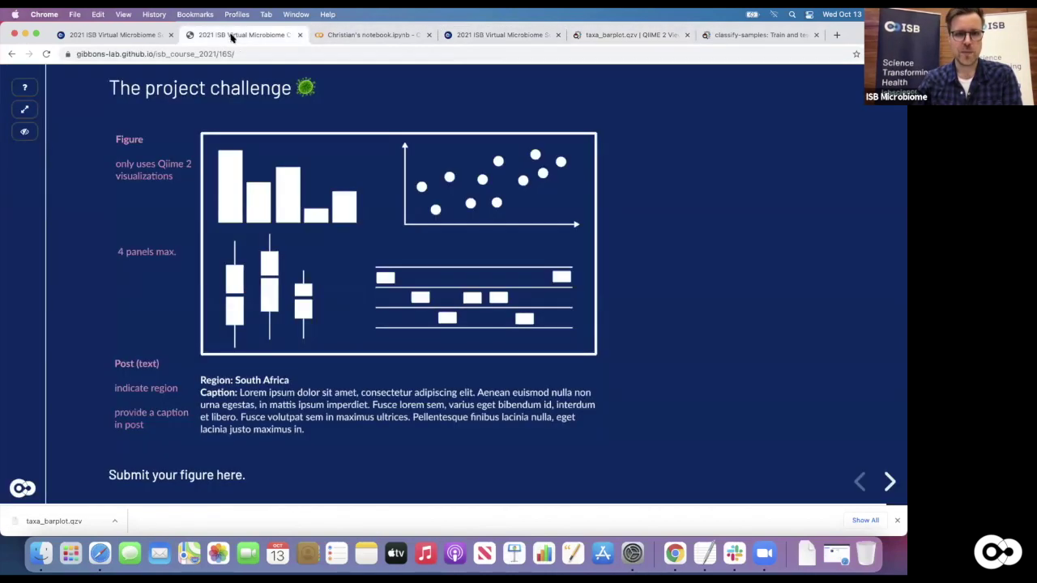
{"action": "left_click", "coordinate": [24, 110]}
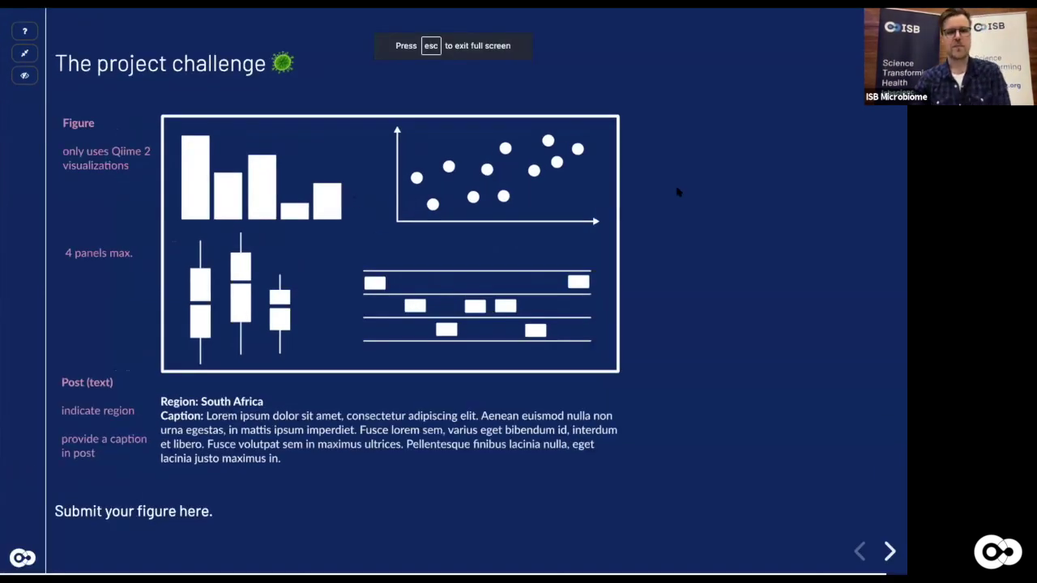